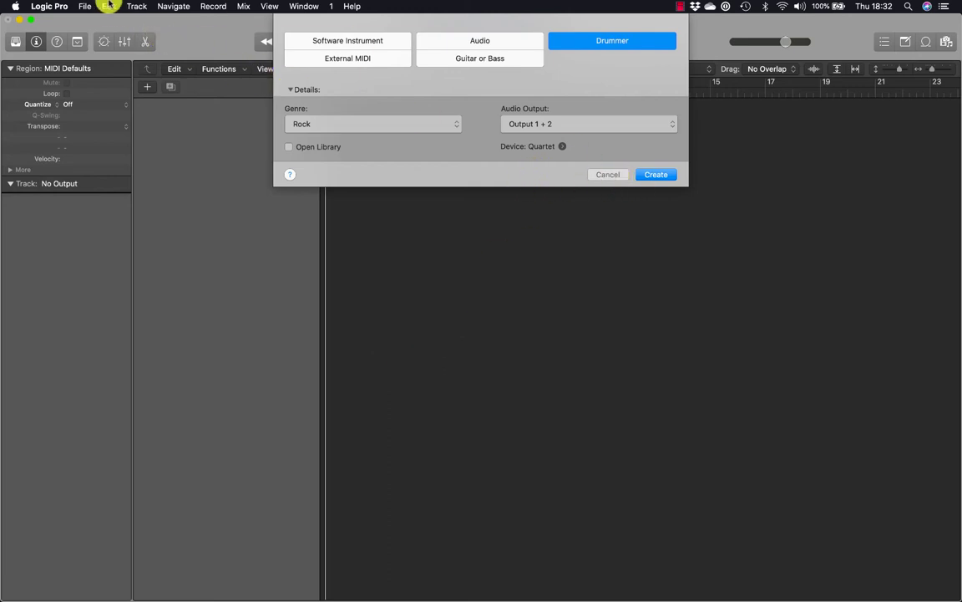
- Create a new Drummer track with the Rock genre and audio output 1 + 2
left_click(137, 6)
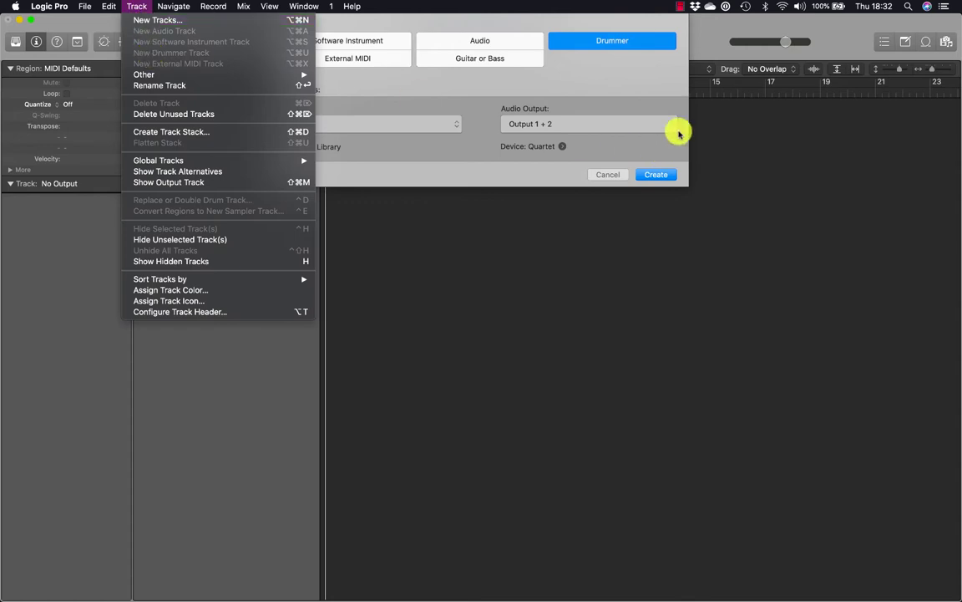
left_click(642, 96)
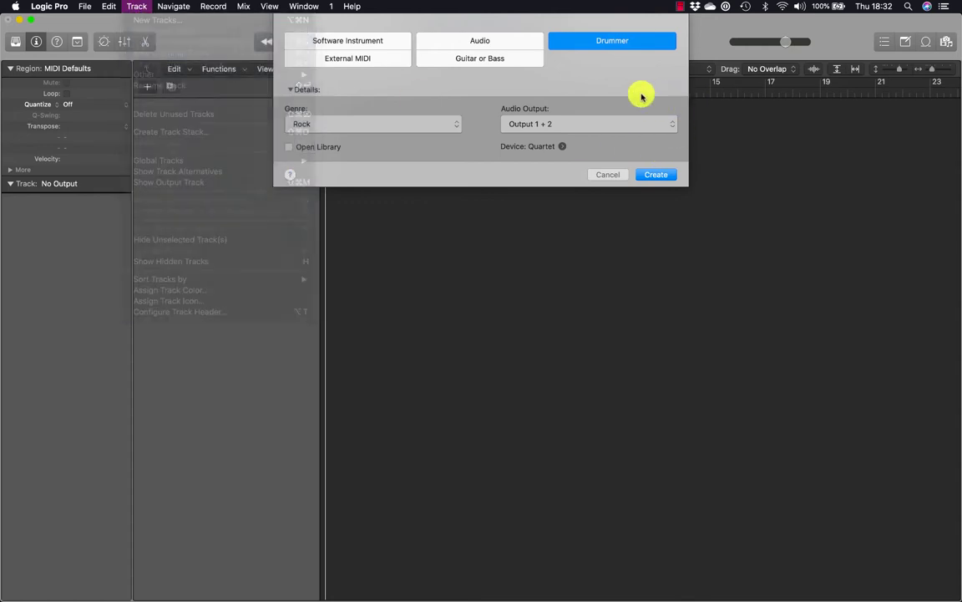
left_click(659, 176)
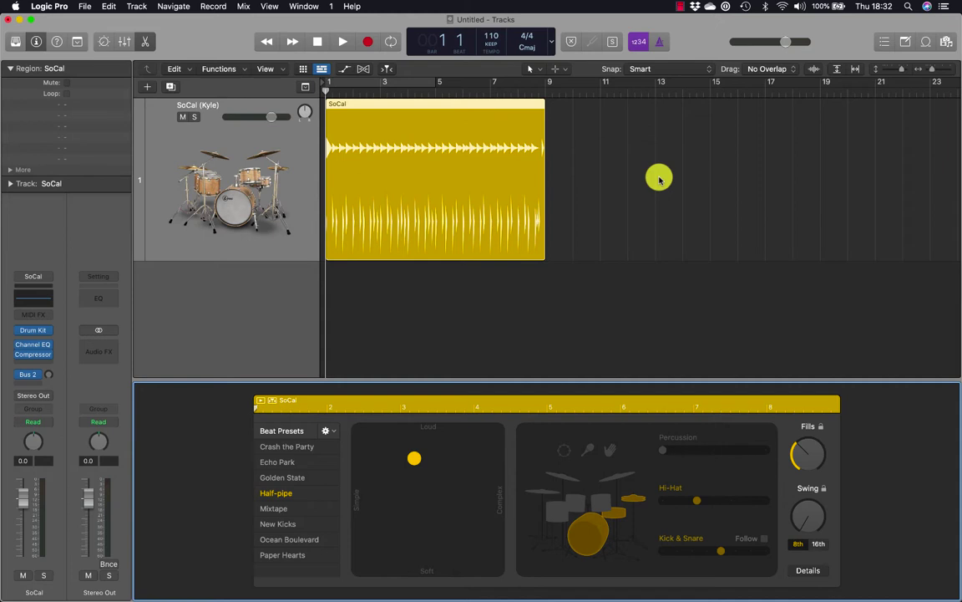
- Select the SoCal drum region so that its settings show in the Drummer Editor
left_click(659, 178)
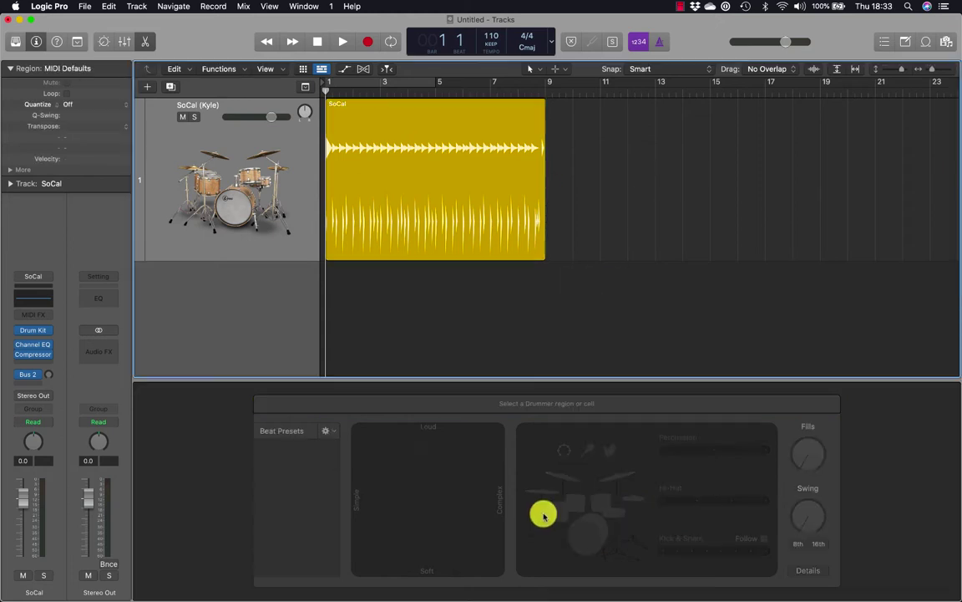
left_click(421, 144)
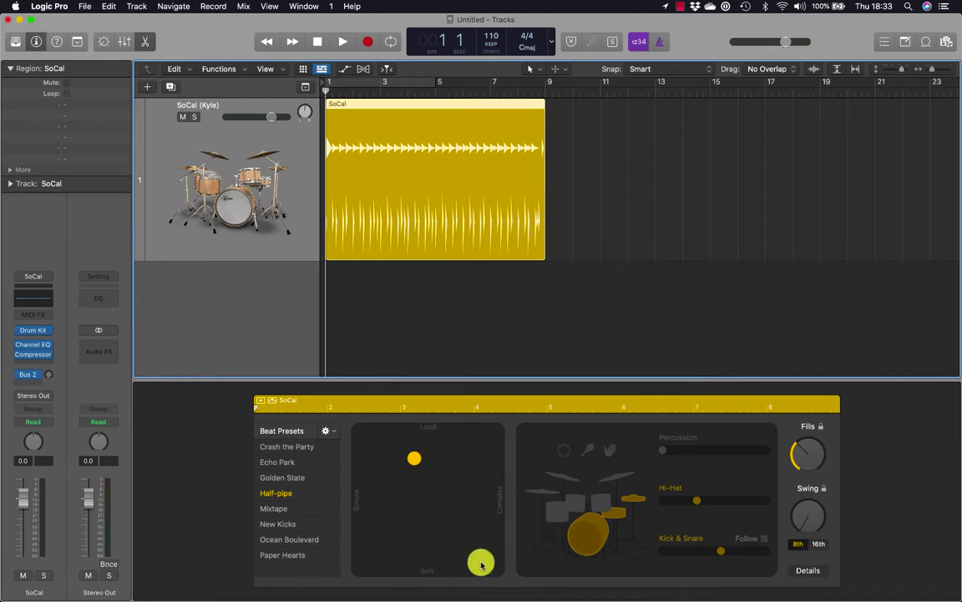
double_click(432, 207)
double_click(432, 206)
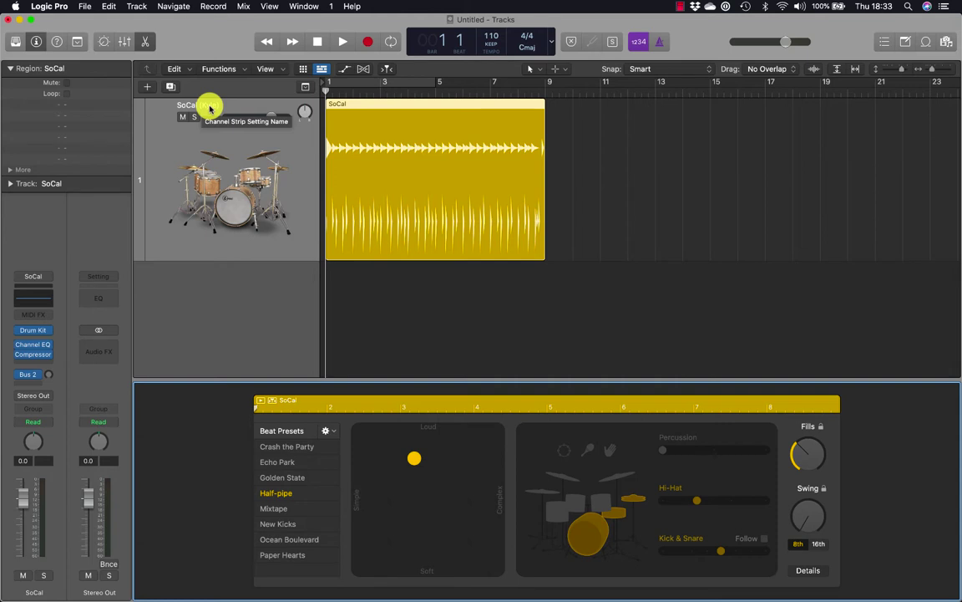
key("super+shift+2")
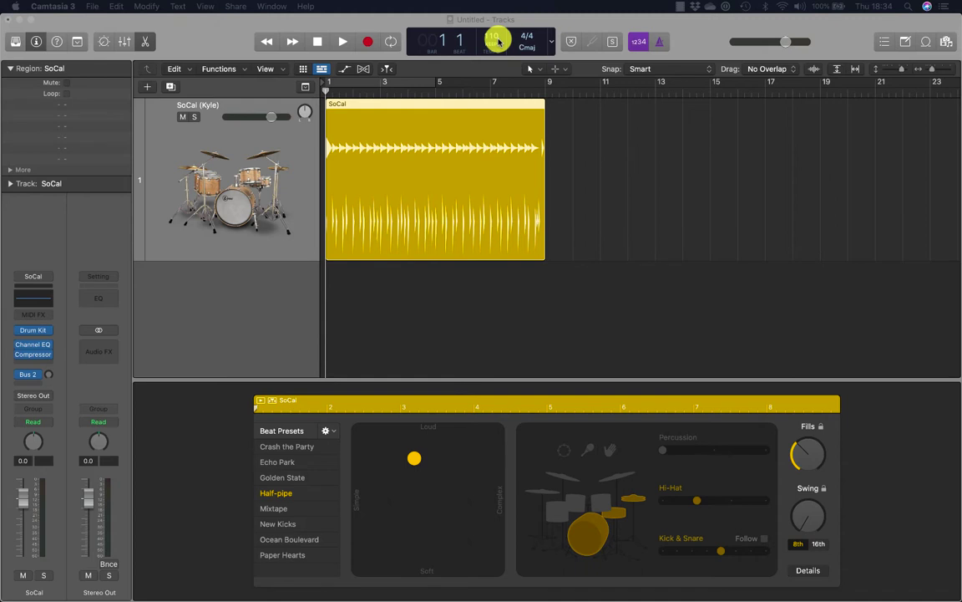
- Play the opening bars of the drum region, then audition its ending from bar 9
left_click(624, 291)
key("space")
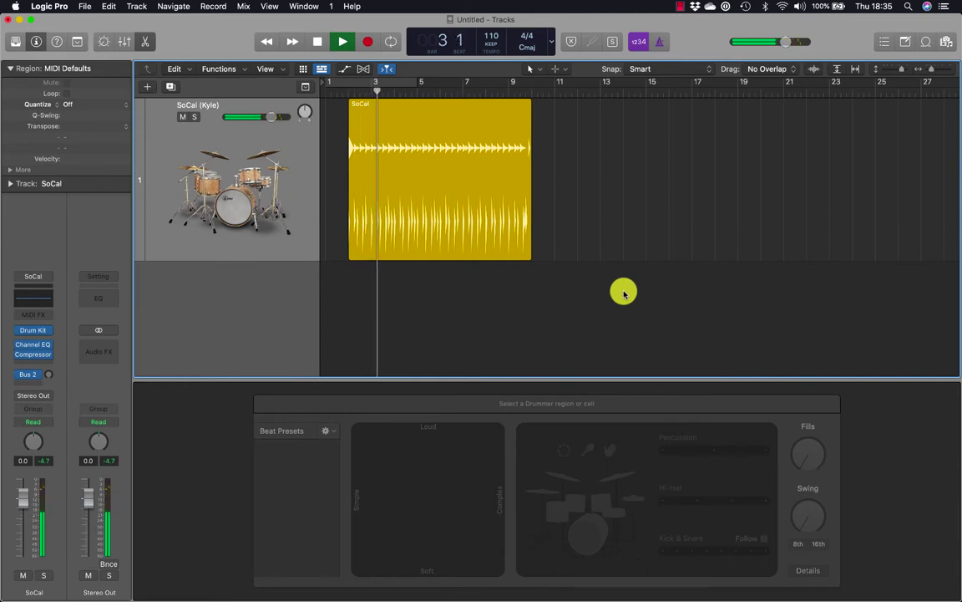
left_click(510, 208)
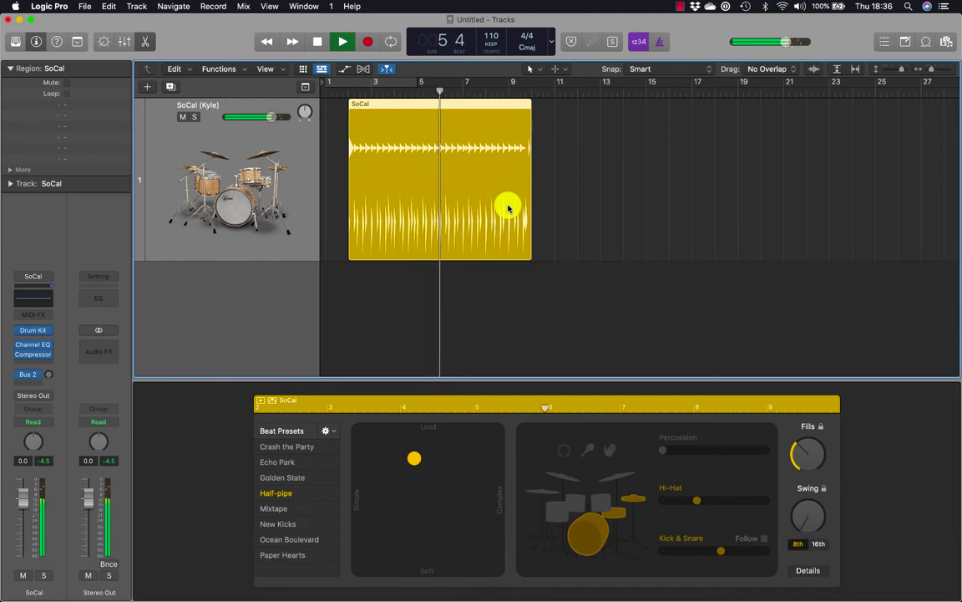
key("space")
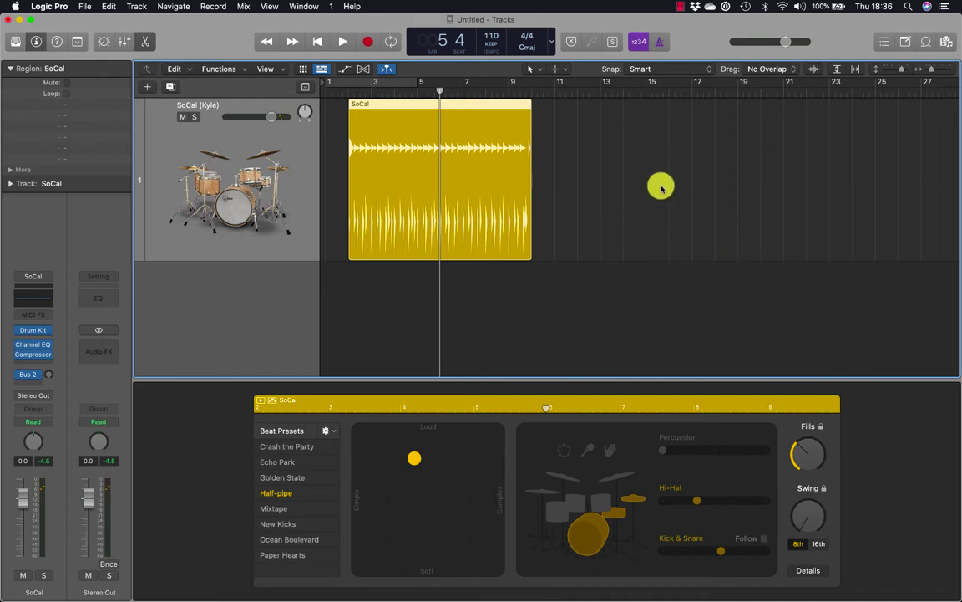
left_click(509, 88)
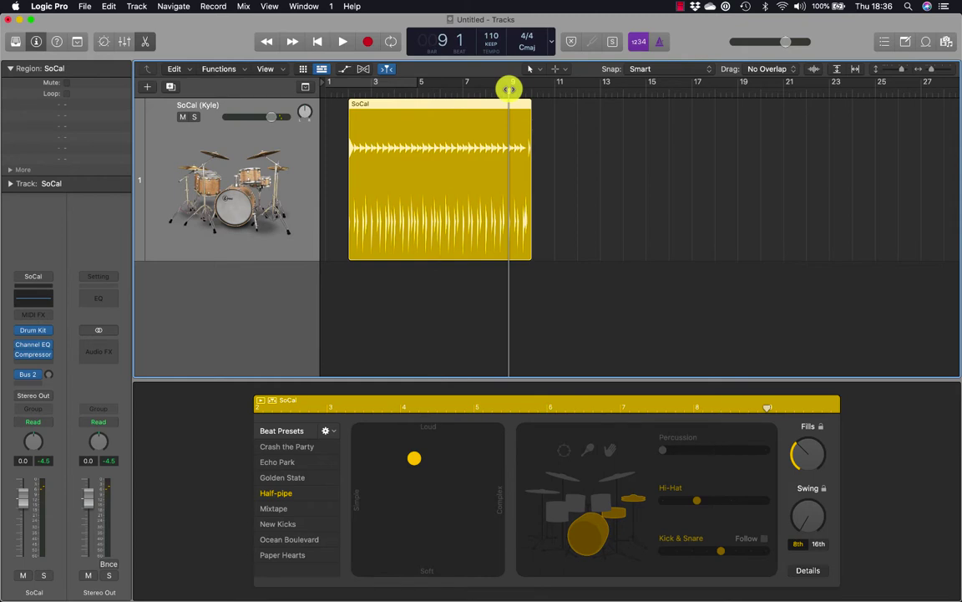
key("space")
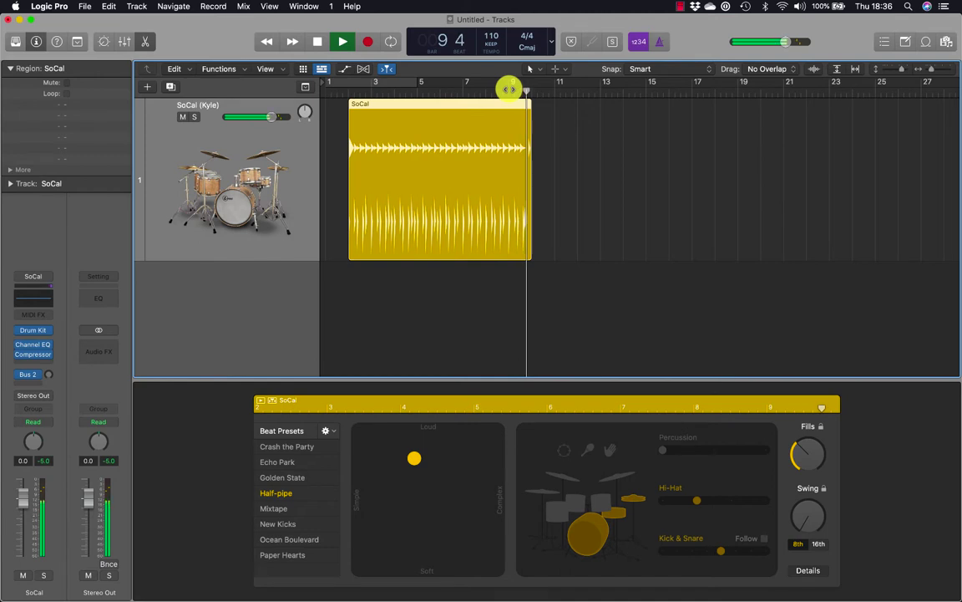
key("space")
- Examine the drum hits at the end of the region up close, then view the whole region
scroll(589, 215, "right", 2)
scroll(589, 216, "down", 1)
scroll(589, 215, "up", 4)
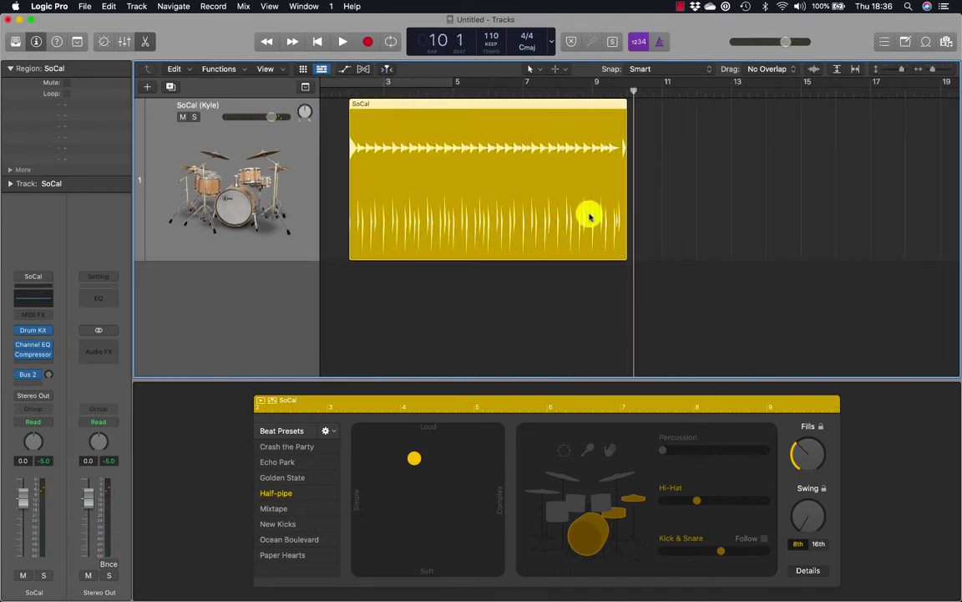
left_click_drag(527, 190, 725, 326)
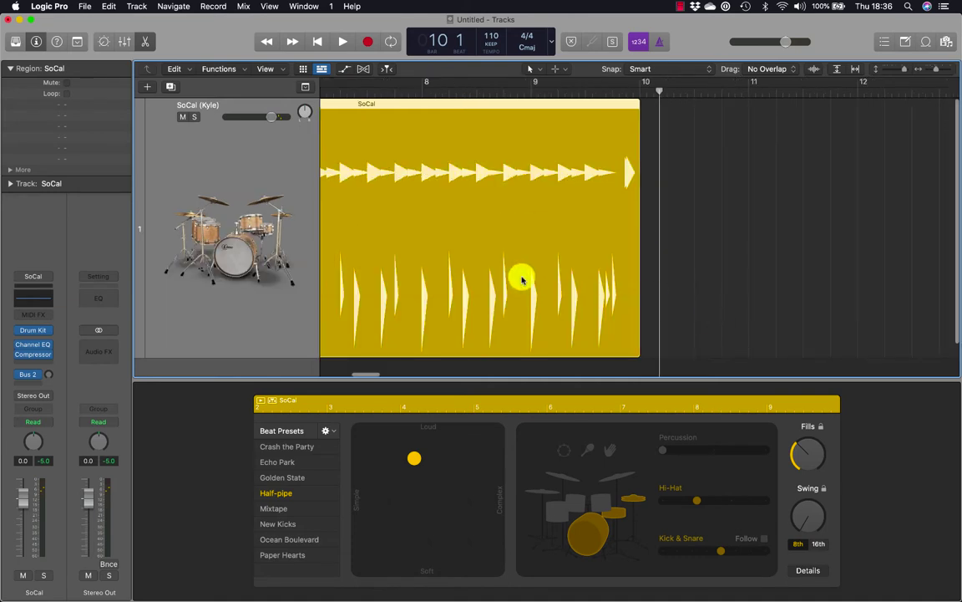
left_click_drag(902, 70, 900, 70)
key("z")
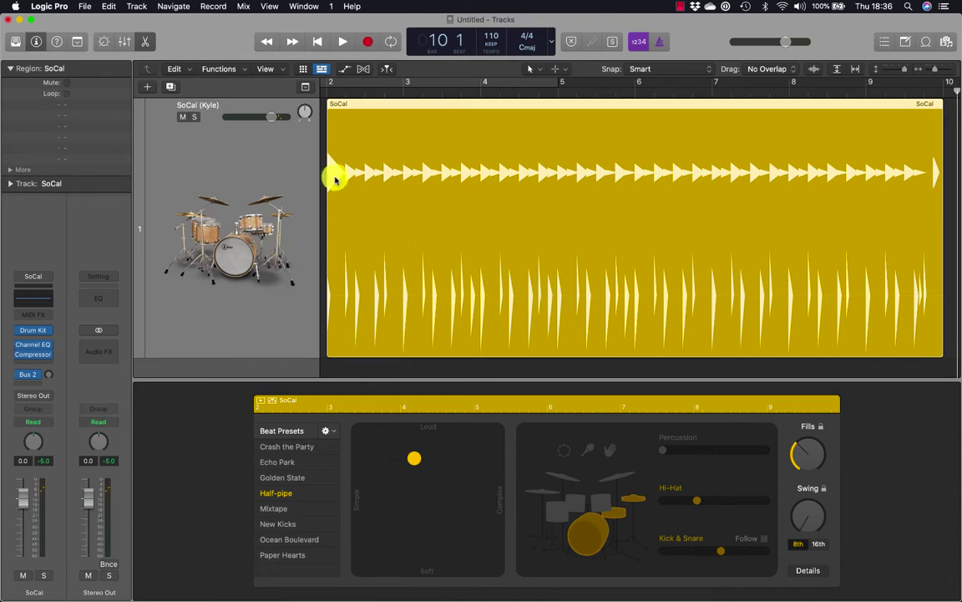
- Return to the project start and listen to the first bars of the drum region in two passes
key("Return")
key("space")
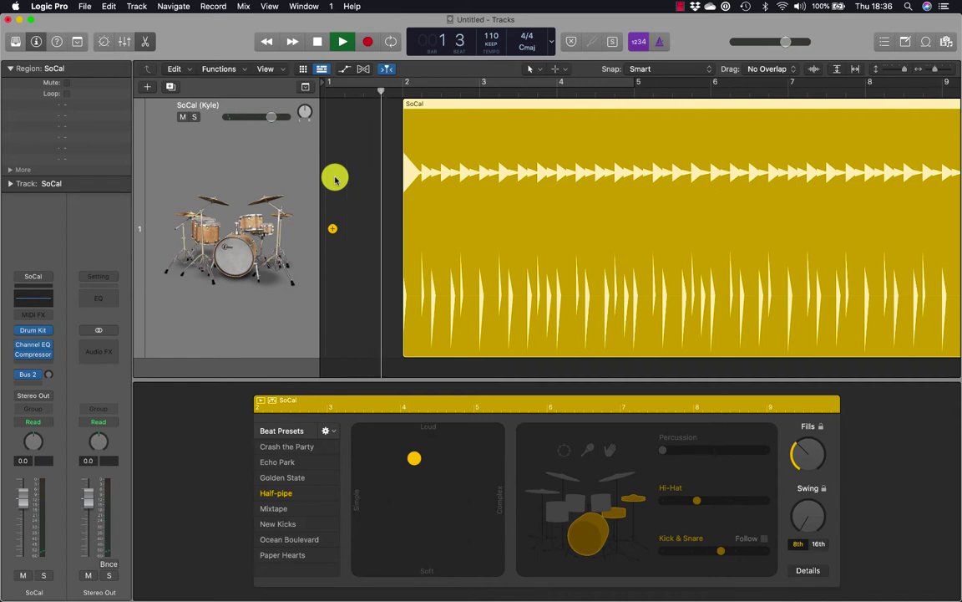
key("space")
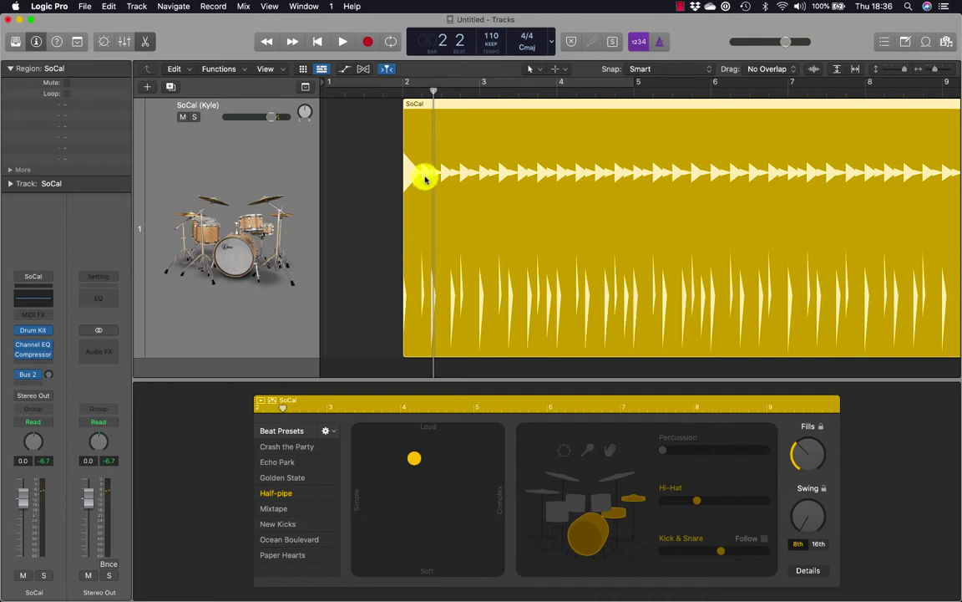
key("space")
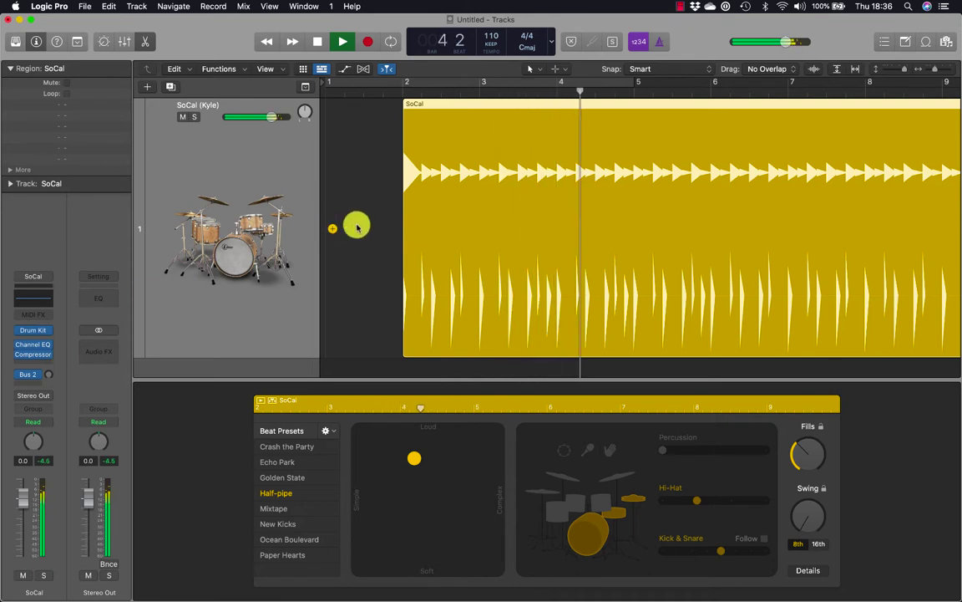
key("space")
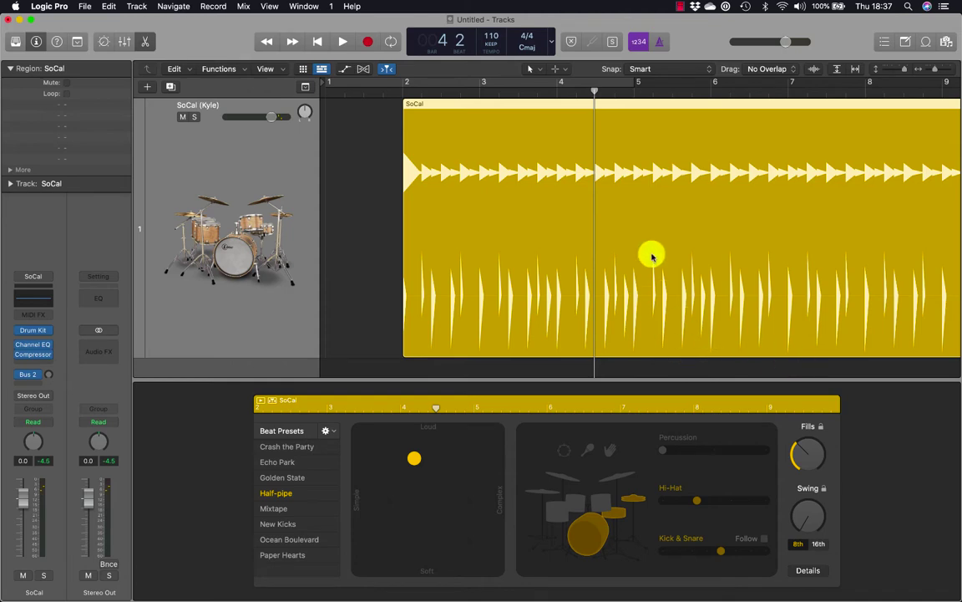
- Set the cycle range to match the selected drum region
key("super+Left")
key("super+Left")
key("super+Left")
left_click(502, 219)
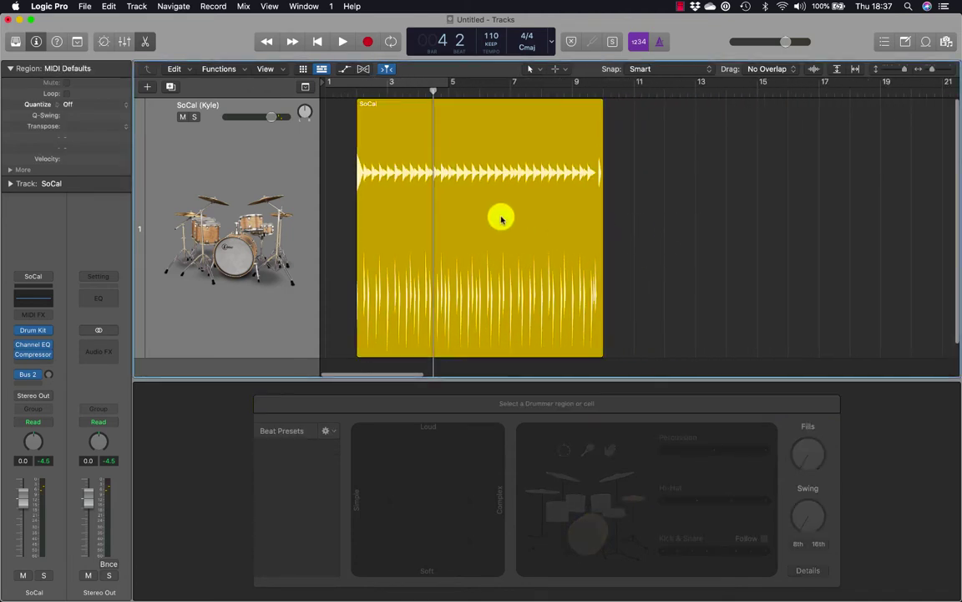
key("super+u")
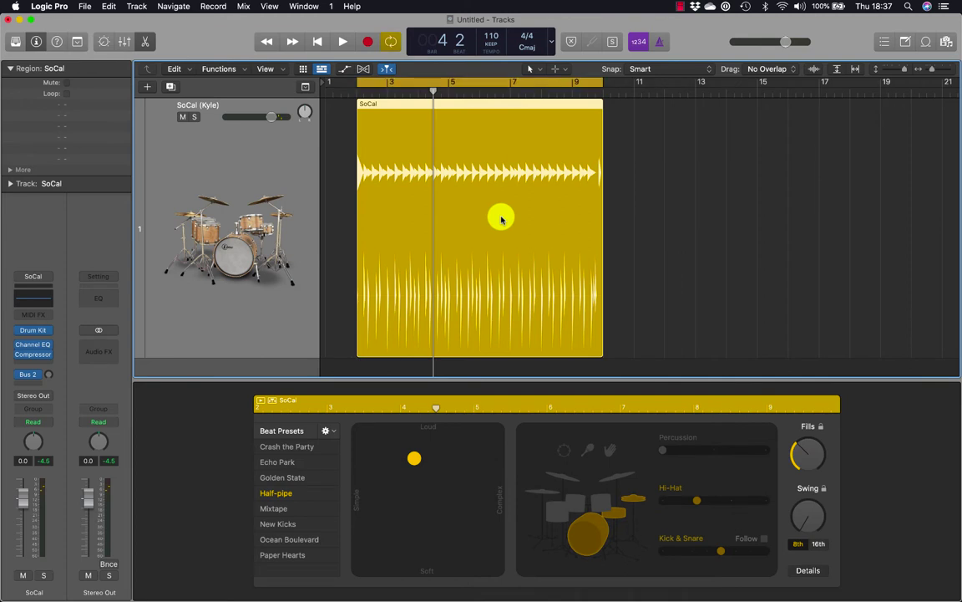
- Shorten the cycle range to end at bar 5 and play the looped drum part
left_click(600, 83)
left_click(600, 84)
left_click_drag(598, 82, 451, 84)
key("space")
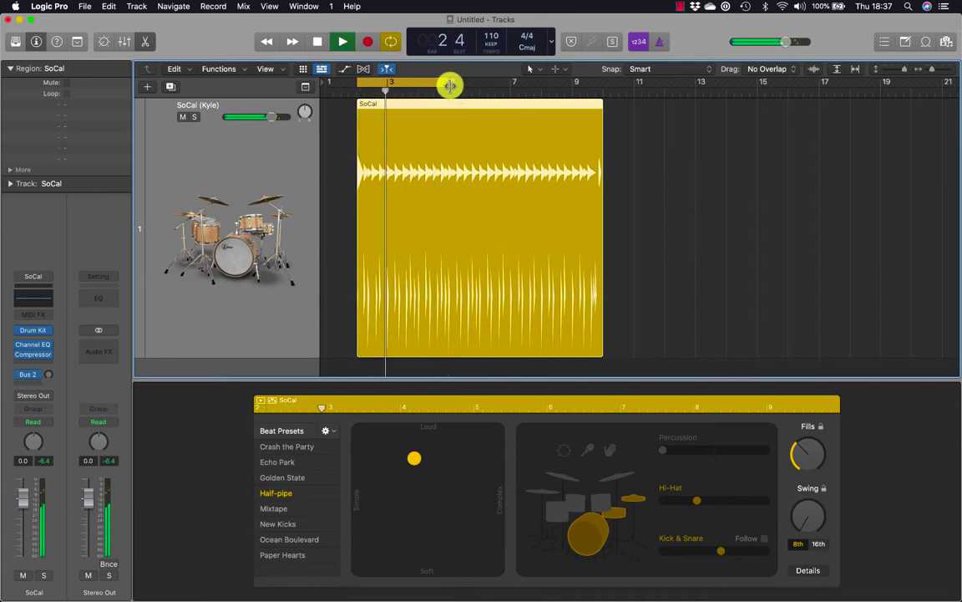
key("space")
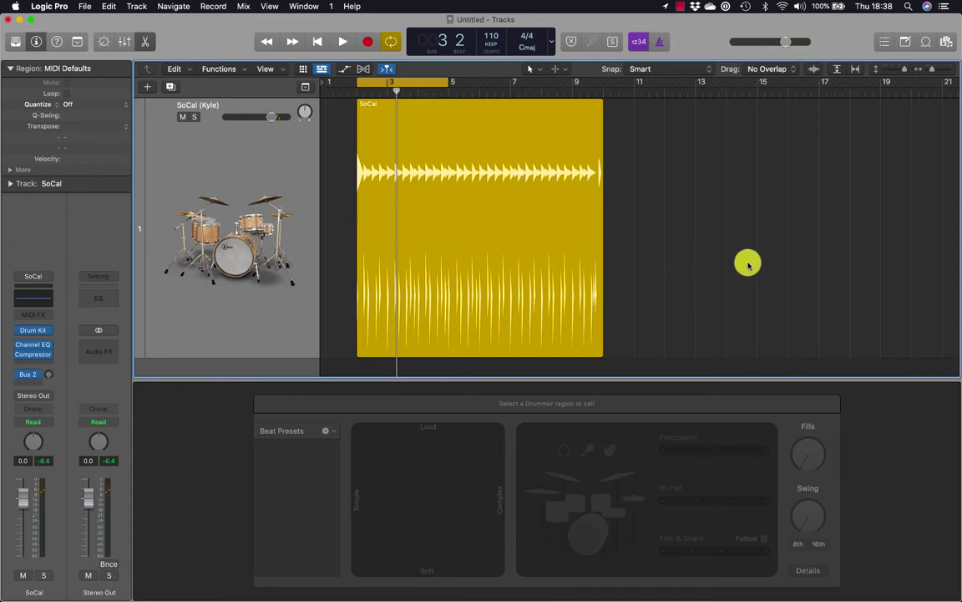
- Show the Library for the drum region and choose the Funk Rock drummer with the Smash kit
left_click(518, 235)
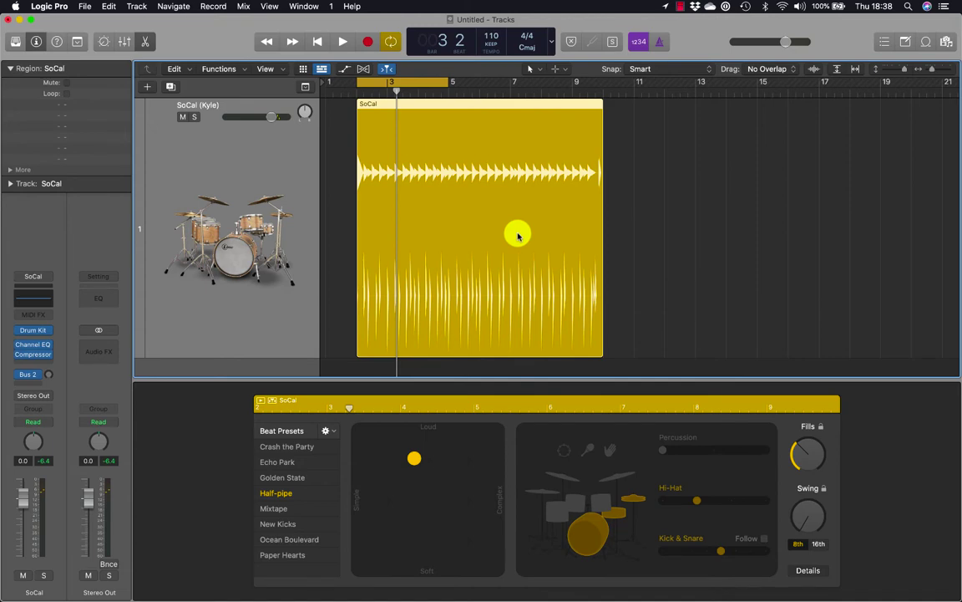
key("y")
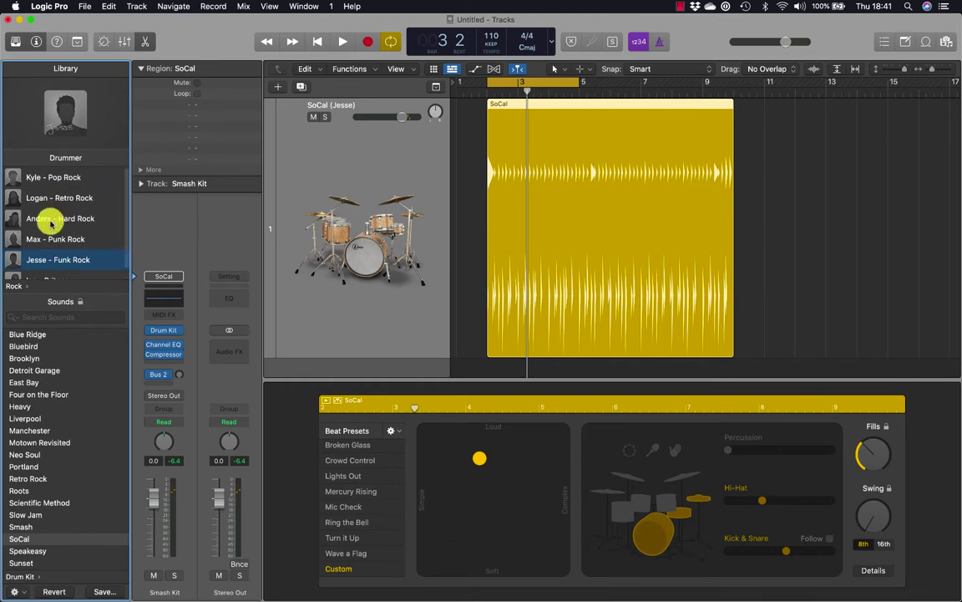
mouse_move(51, 223)
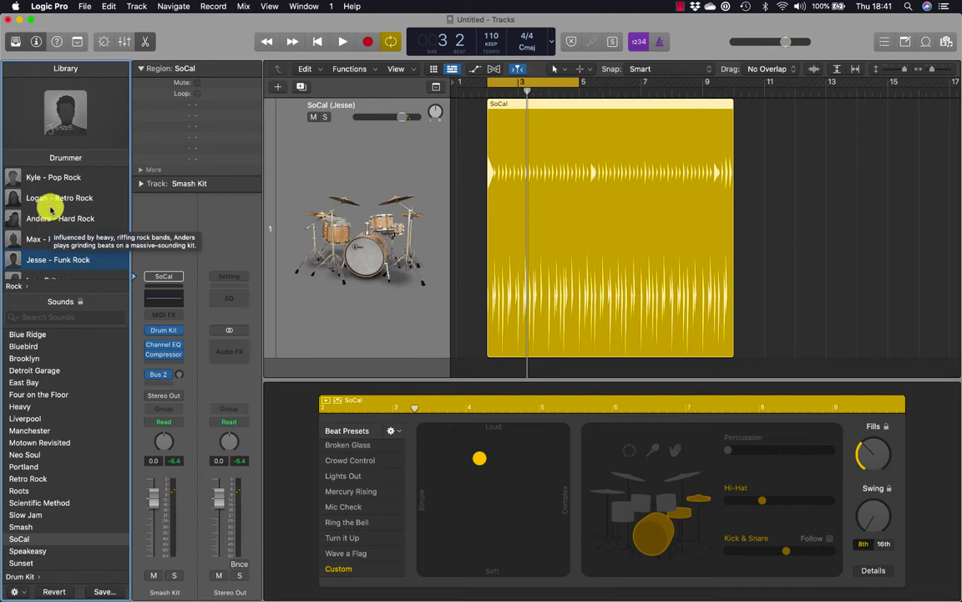
mouse_move(50, 203)
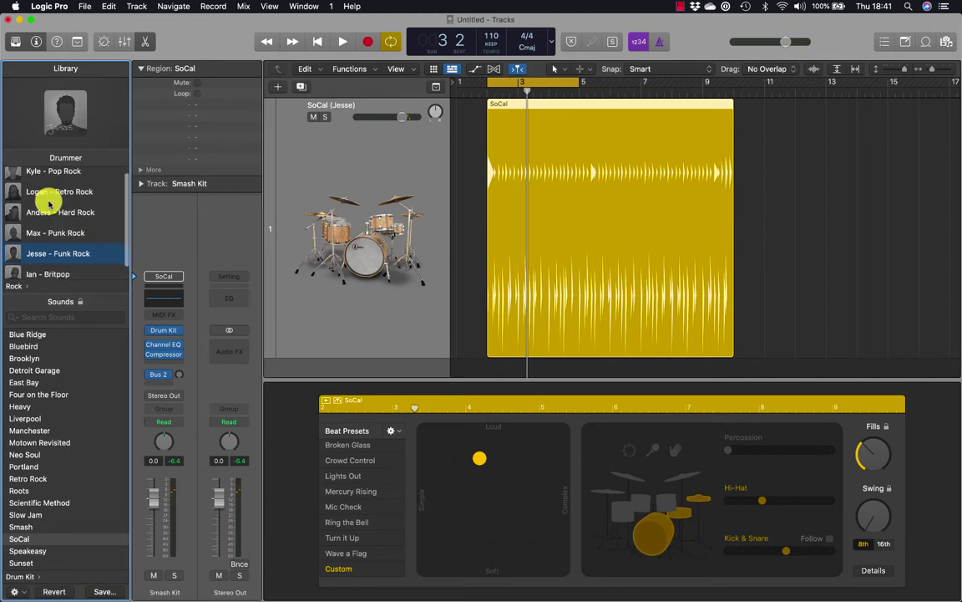
scroll(60, 253, "down", 1)
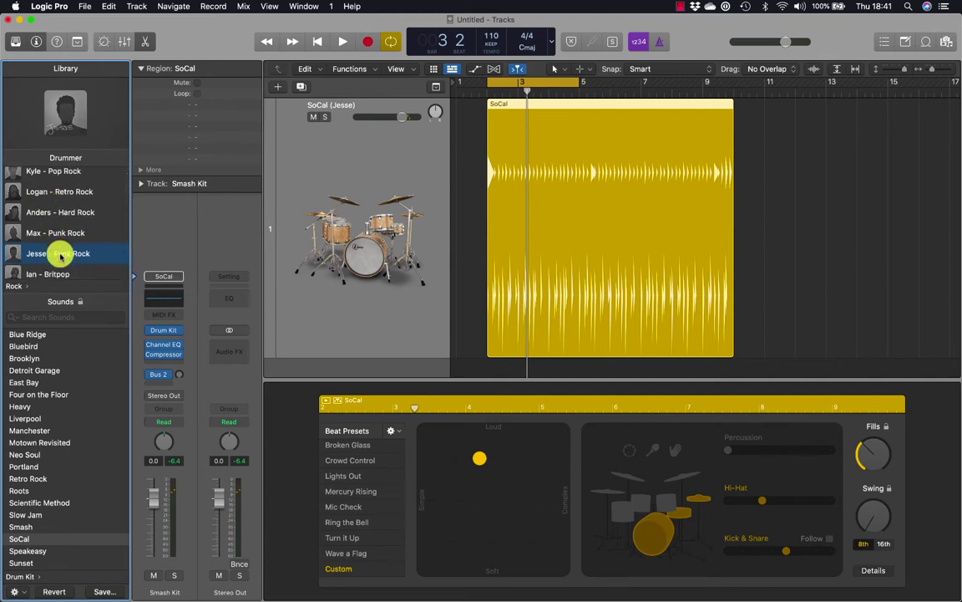
scroll(60, 256, "down", 1)
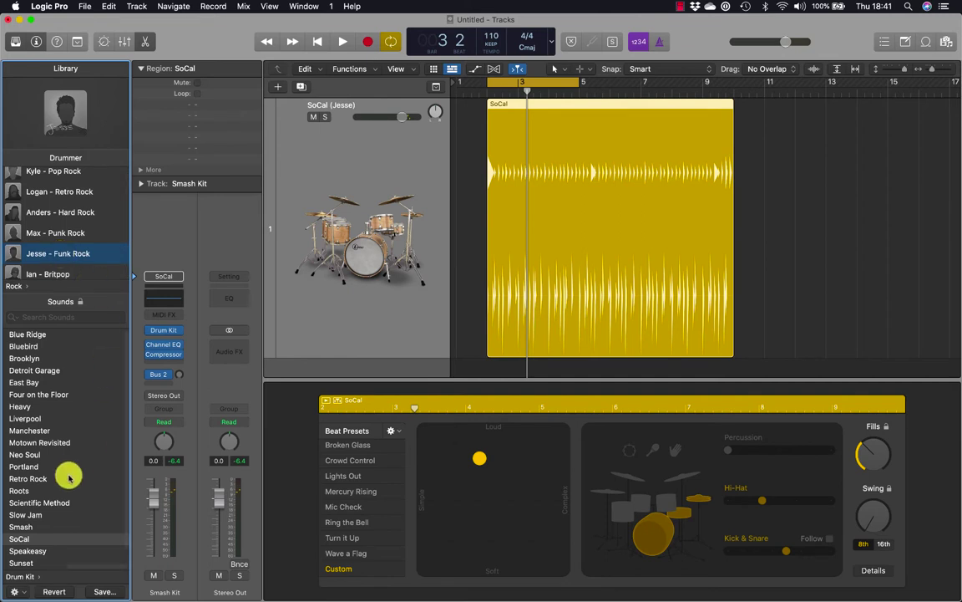
left_click(58, 233)
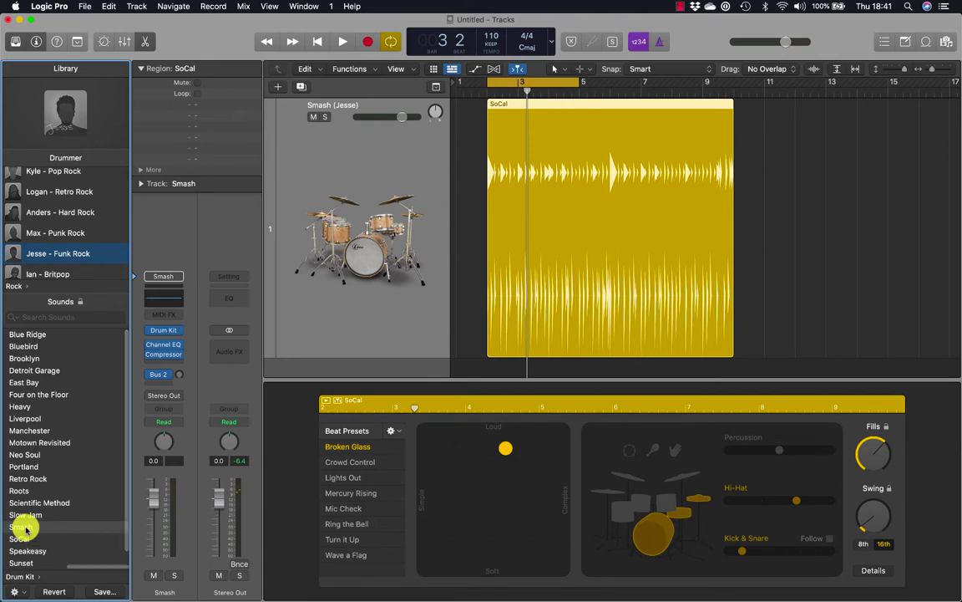
- Set the project tempo to 95 and audition the cycled drum part
left_click(490, 34)
type("95")
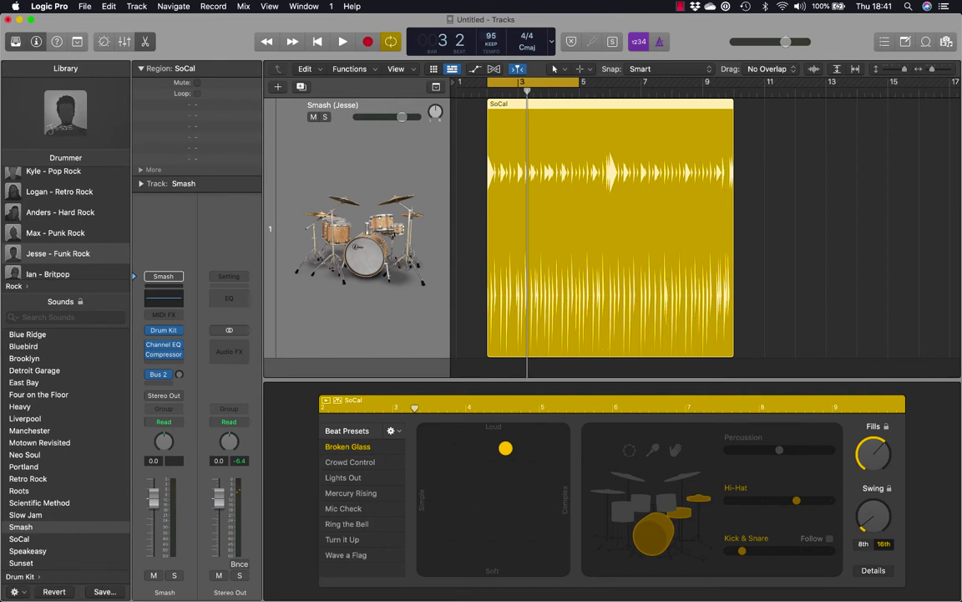
key("space")
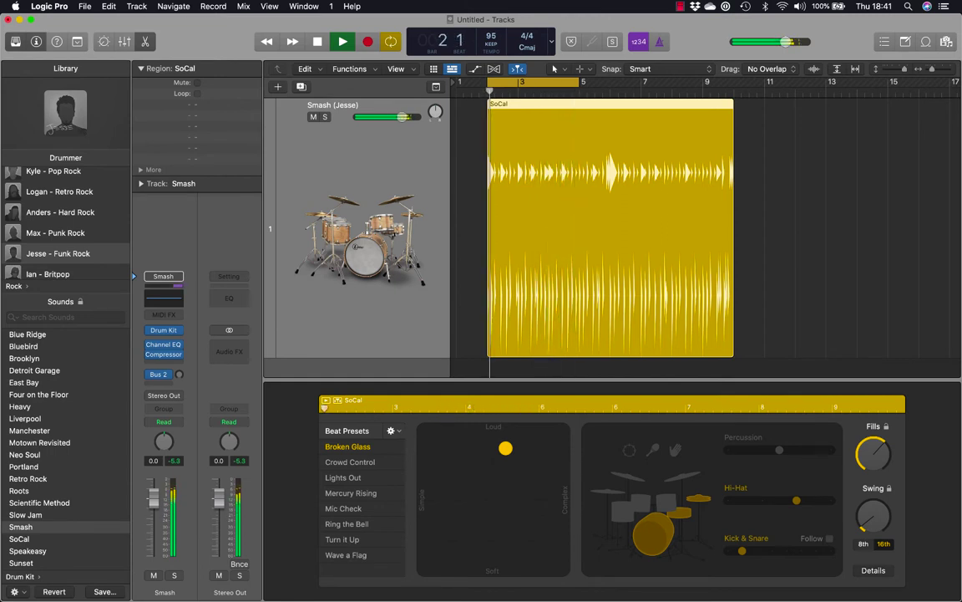
key("space")
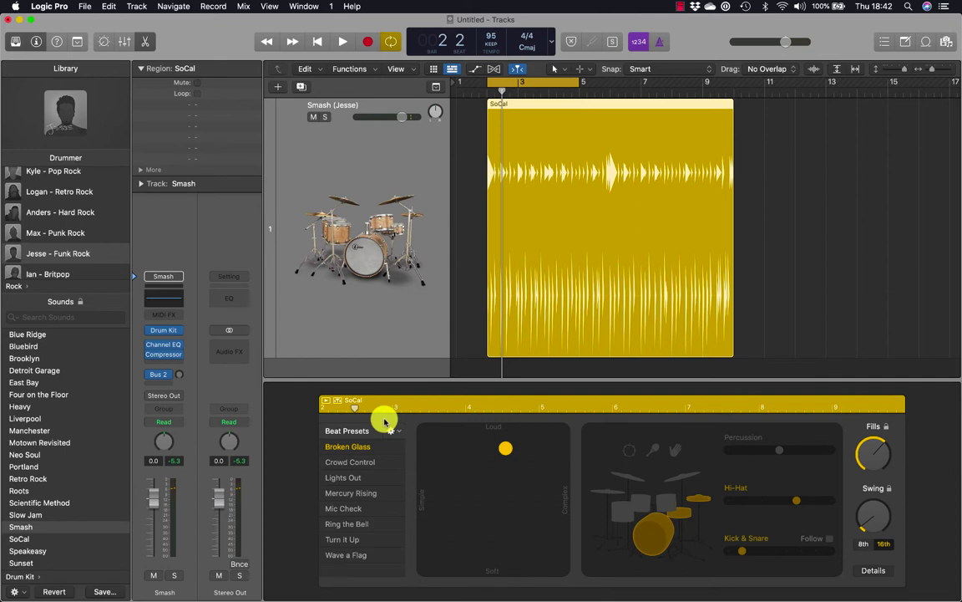
- Move the playhead to bar 3 on the Drummer Editor ruler, then play the drum region soloed
left_click_drag(357, 402, 396, 407)
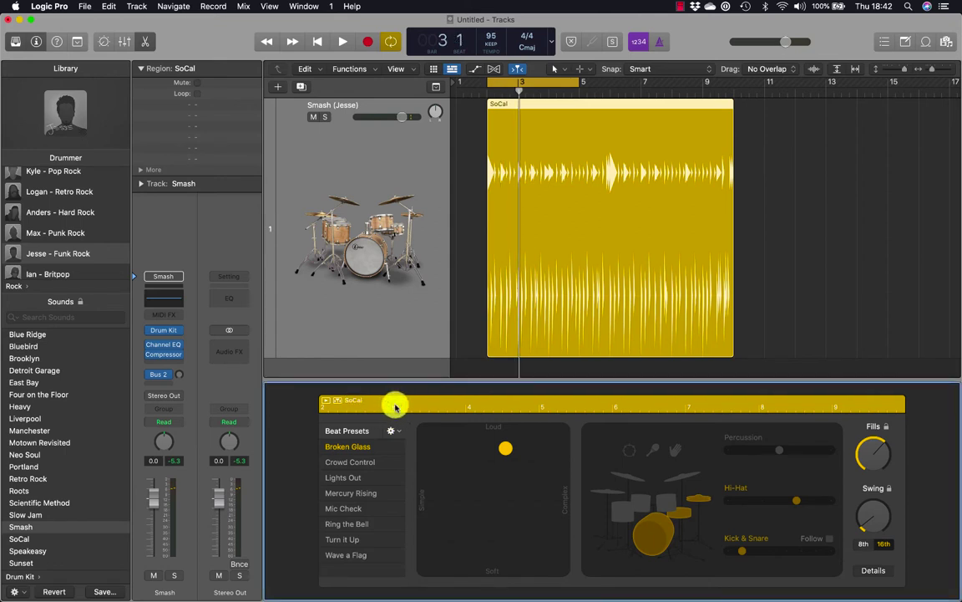
left_click(327, 403)
key("space")
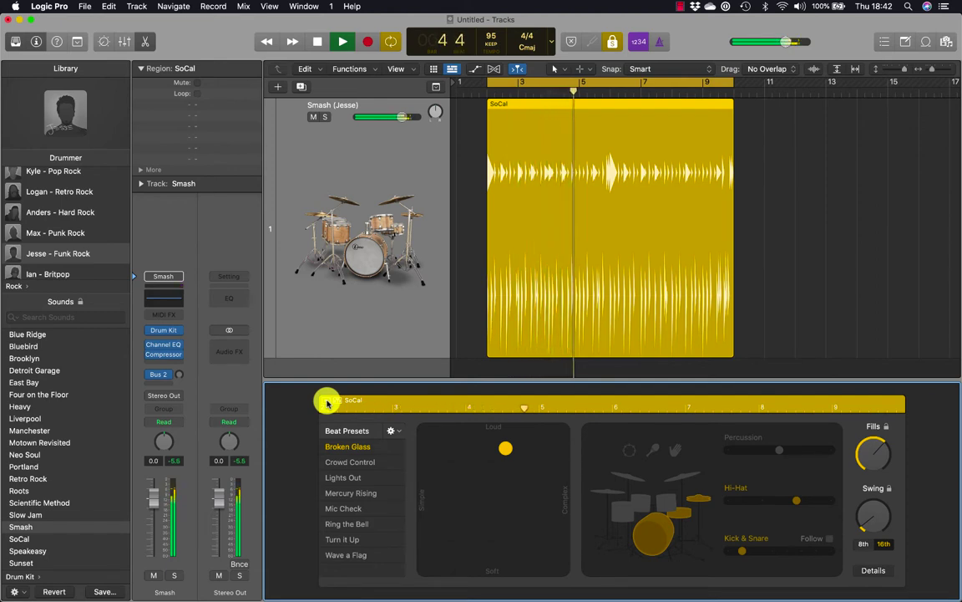
- Play the drum region from different positions on the Drummer Editor ruler, then stop playback
left_click_drag(552, 403, 359, 407)
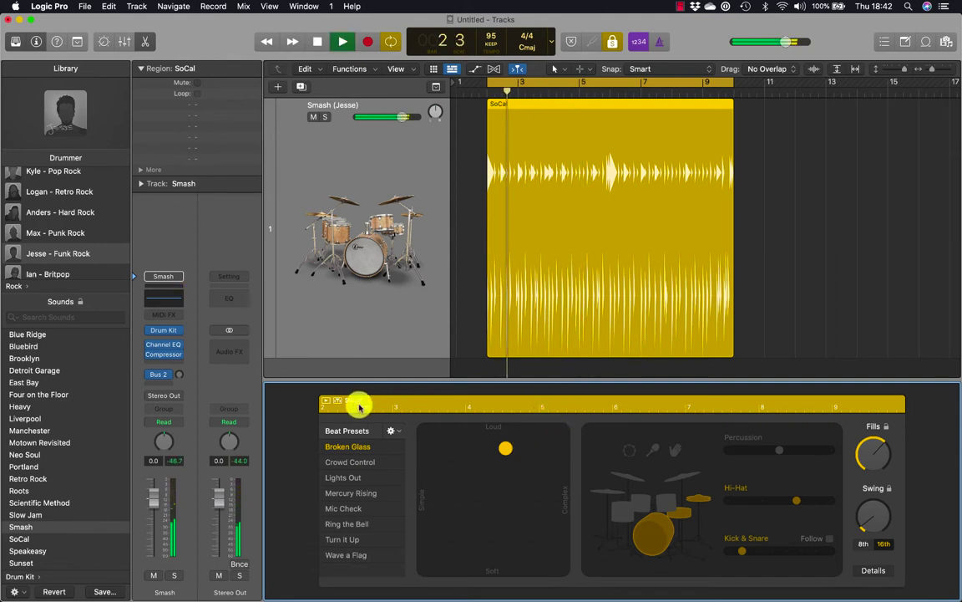
left_click_drag(441, 404, 558, 409)
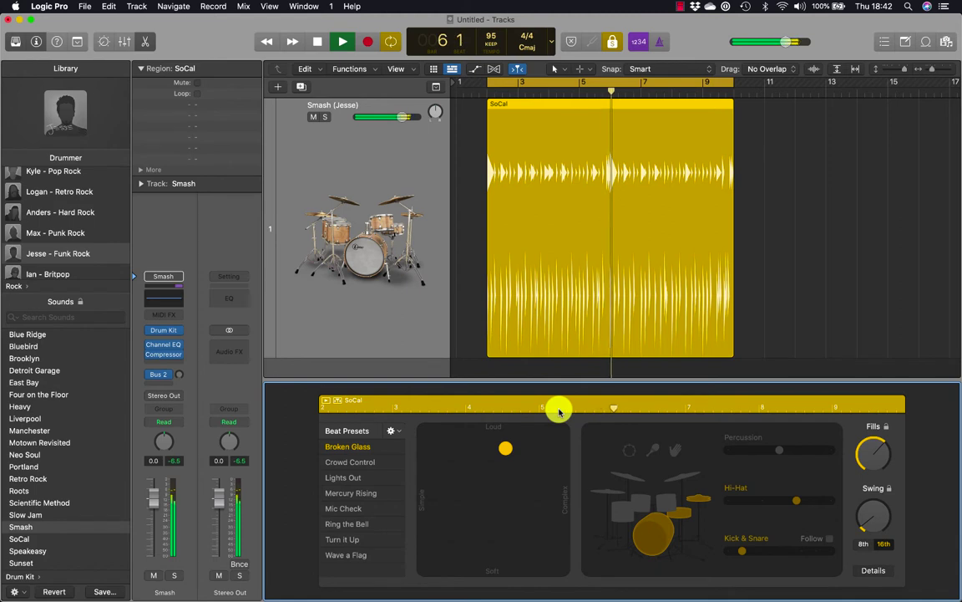
key("space")
key("period")
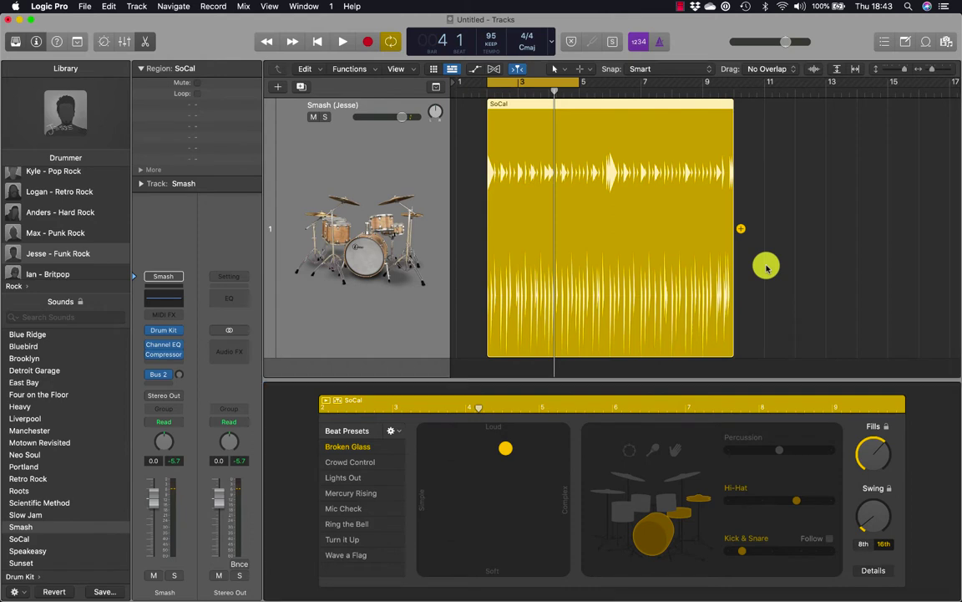
- Deselect the drum region, play the cycled part from the Tracks area and stop it
left_click(767, 268)
key("space")
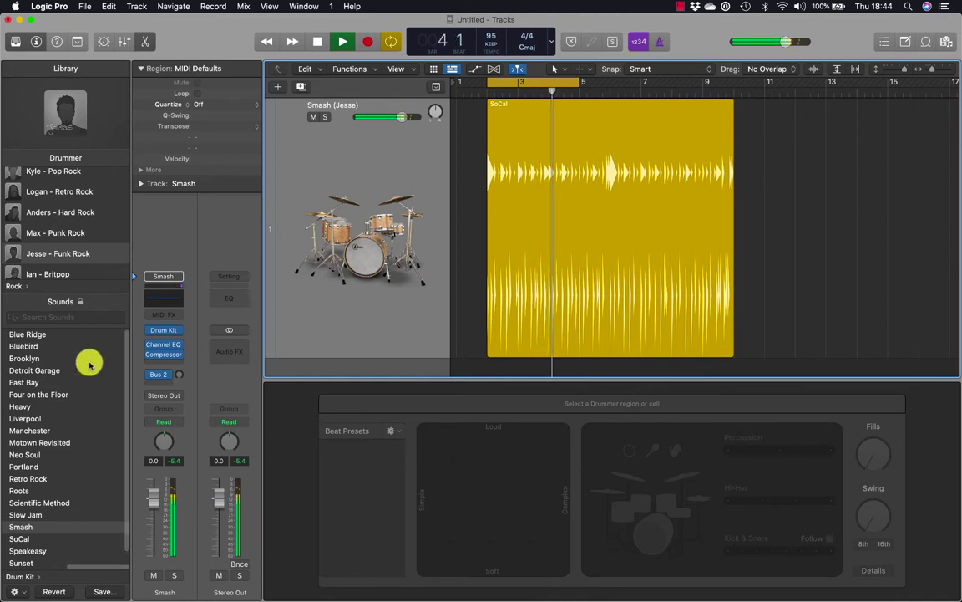
key("space")
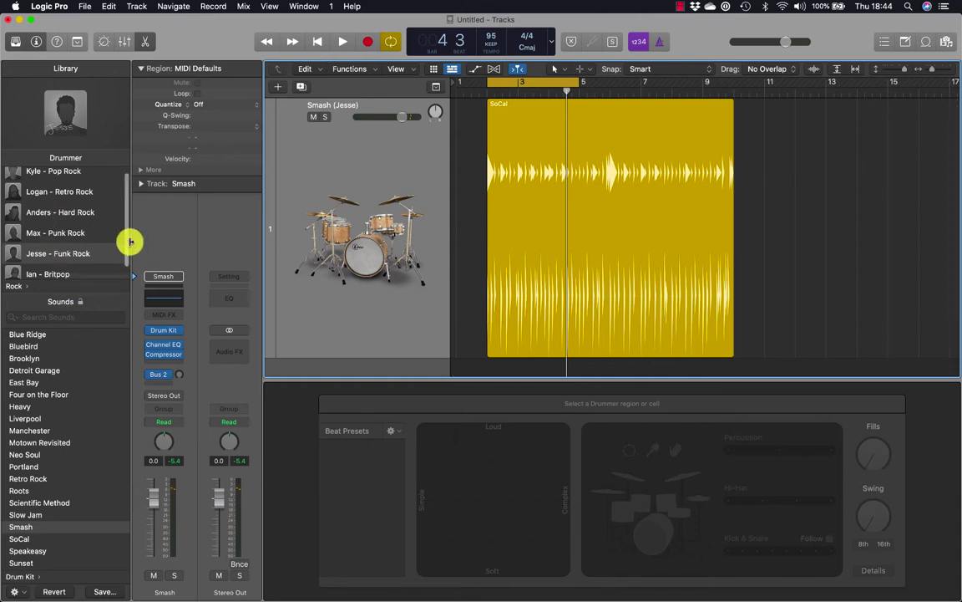
- Widen the Library to show the drummer categories and choose the Indie Pop drummer from Alternative
left_click_drag(132, 243, 268, 266)
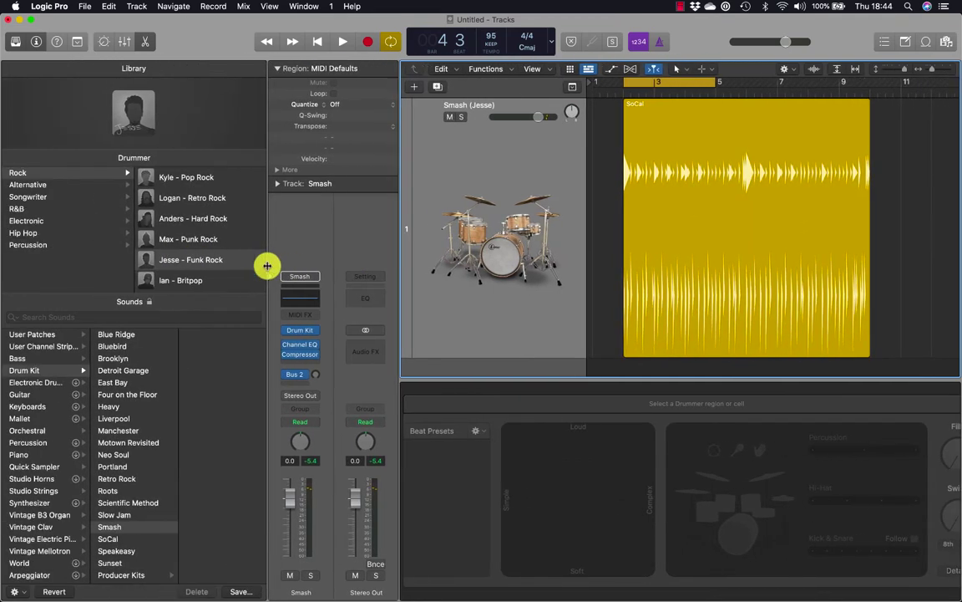
left_click(31, 189)
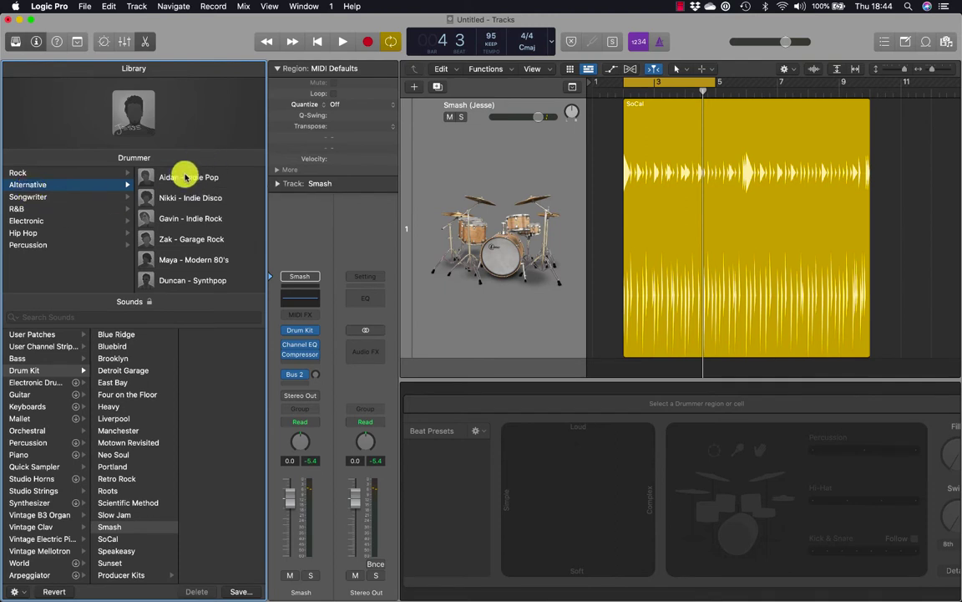
left_click(185, 177)
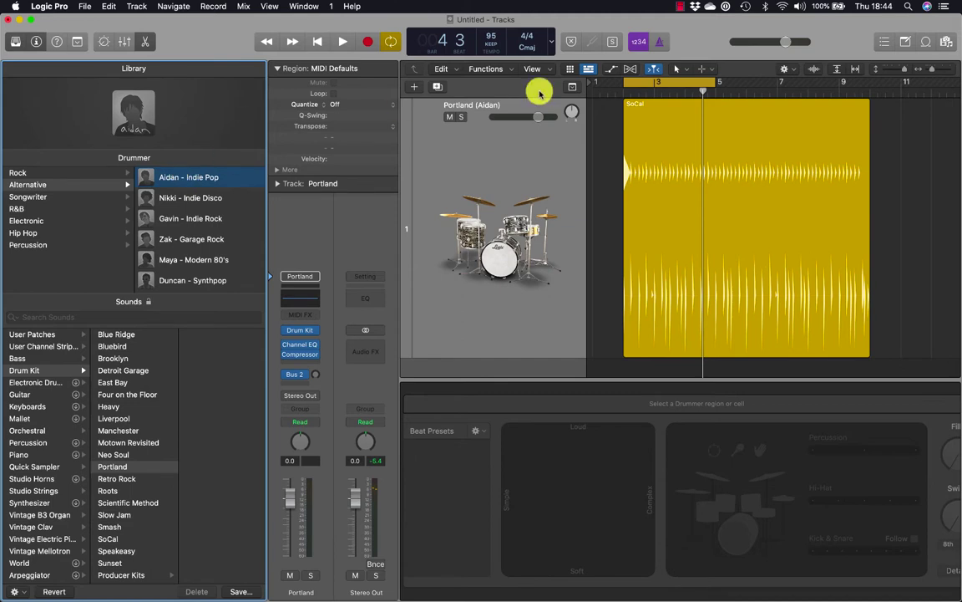
- Set the project tempo to 100 and audition the cycled drum part
double_click(493, 40)
type("100")
key("Return")
key("space")
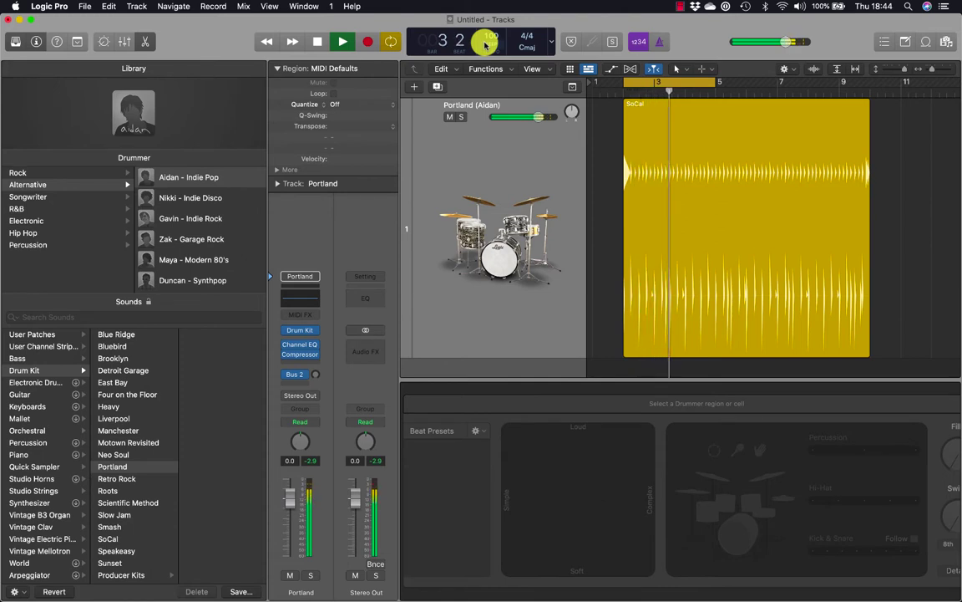
key("space")
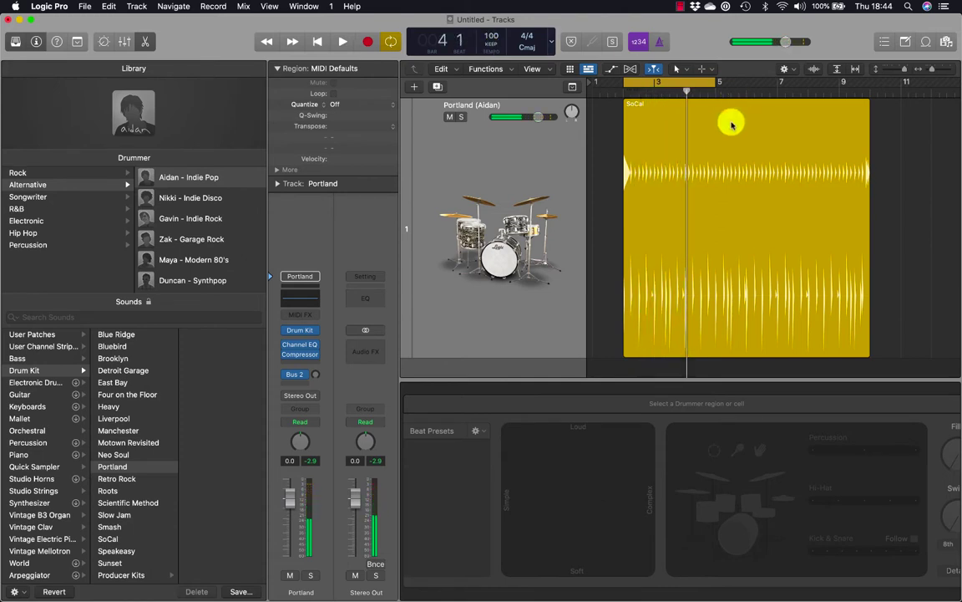
- Audition the Burnside, Fine Grind, Green and Yellow, Hoodoo and Jackpot beat presets on the drum region, returning to Hoodoo
left_click(727, 176)
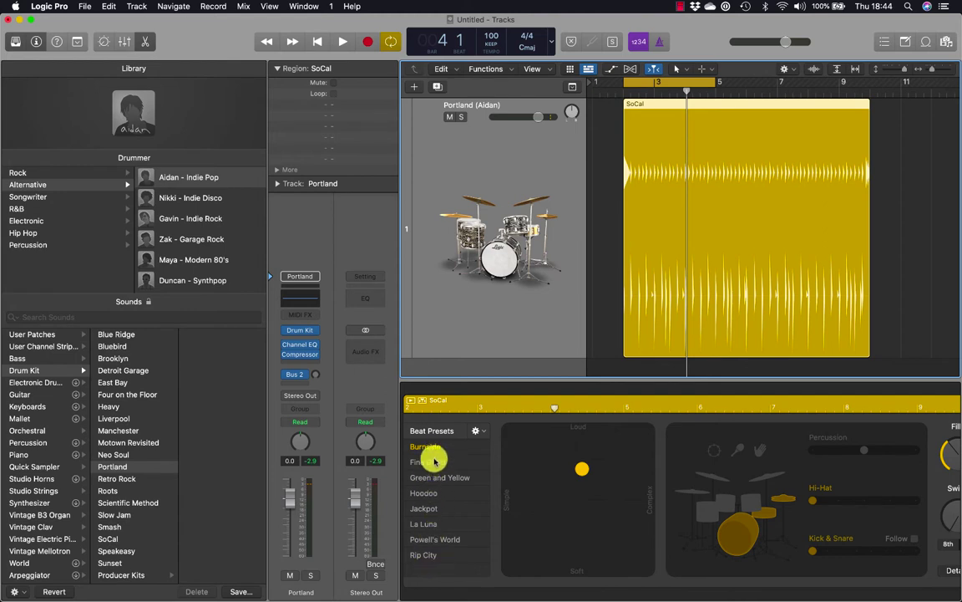
key("space")
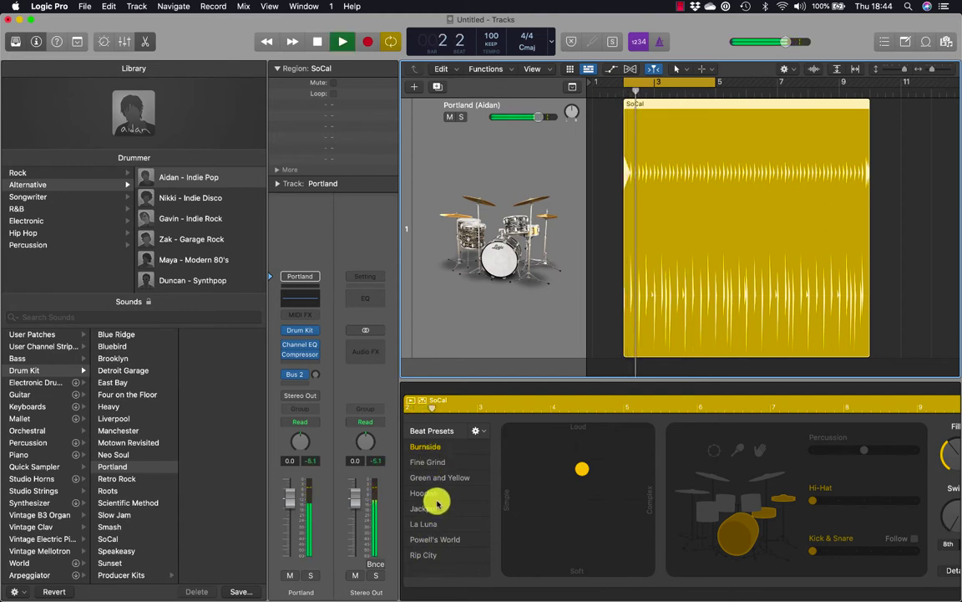
left_click(433, 462)
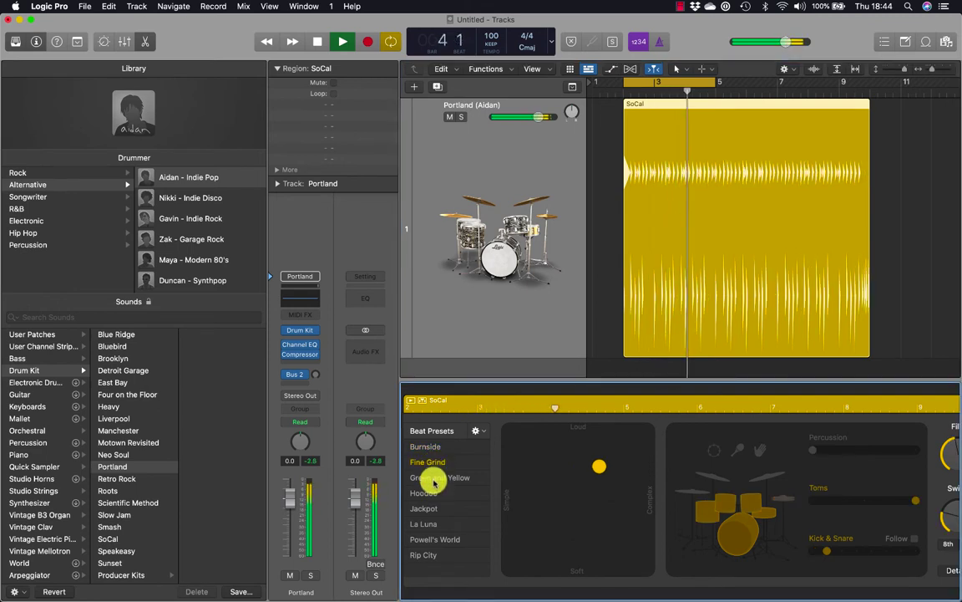
left_click(433, 482)
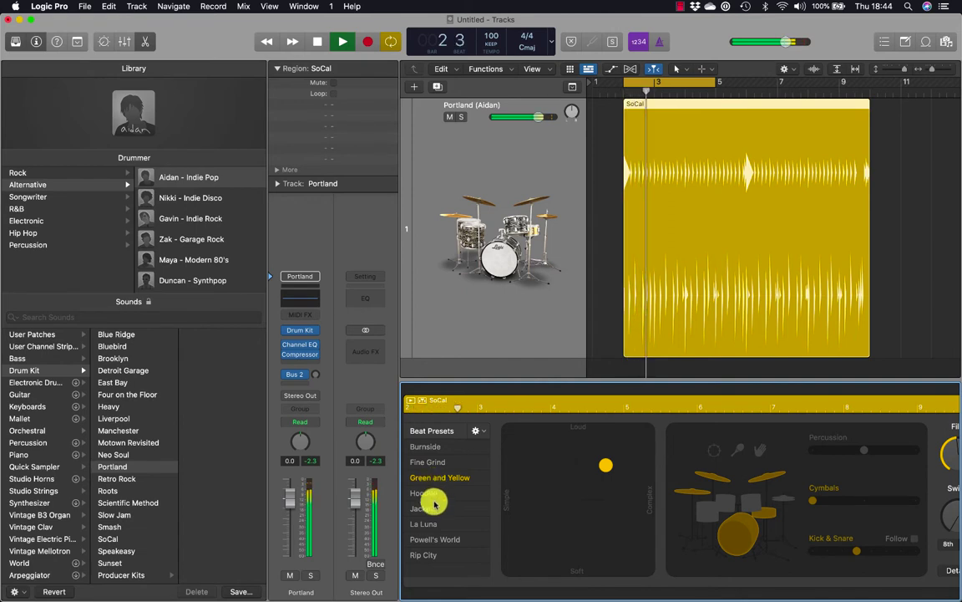
left_click(430, 494)
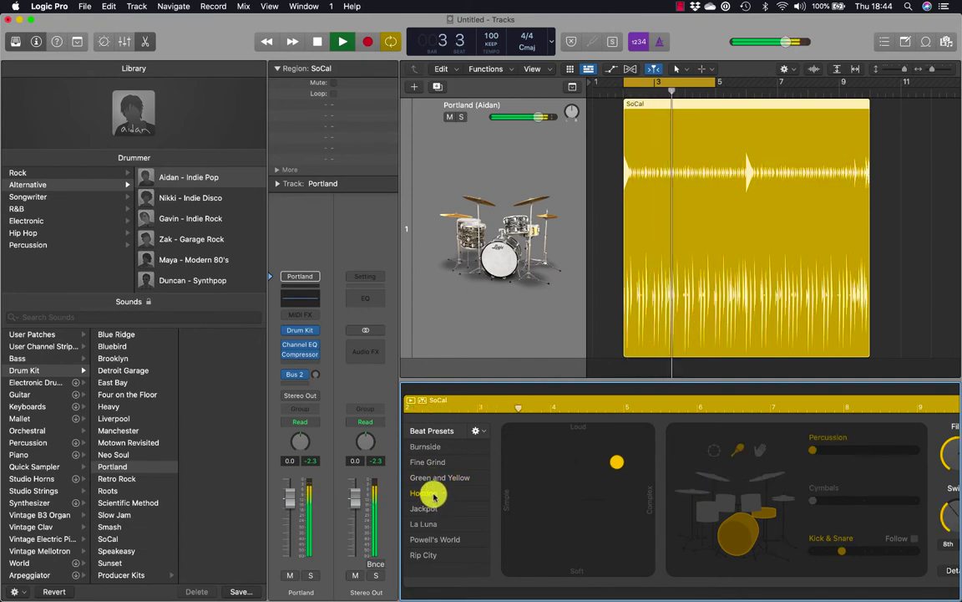
left_click(433, 510)
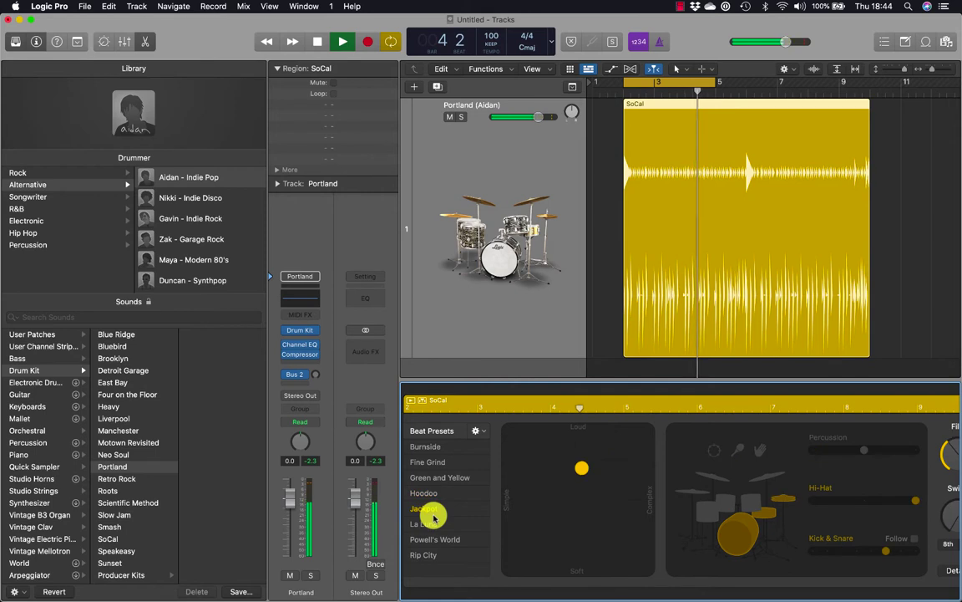
left_click(433, 494)
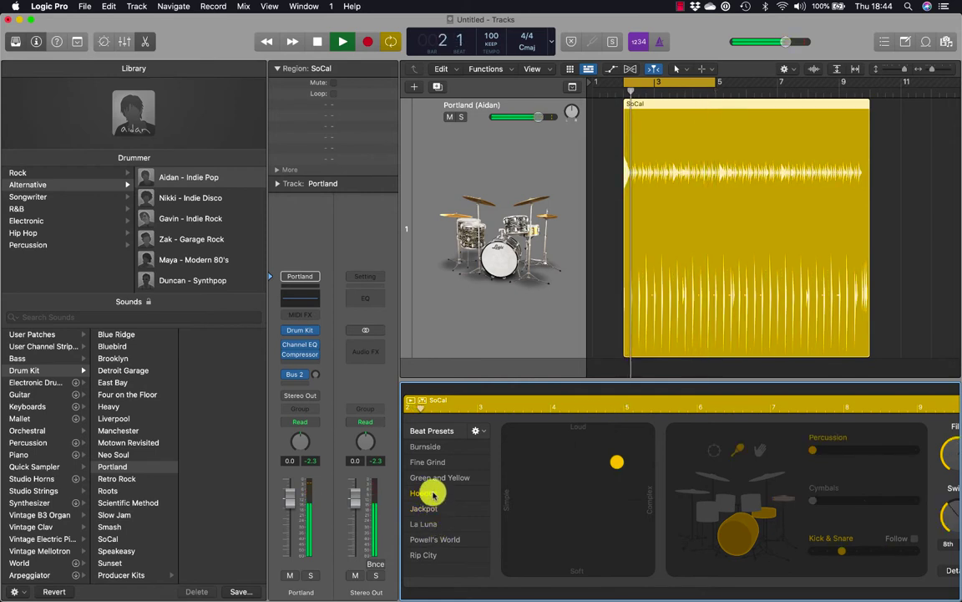
key("space")
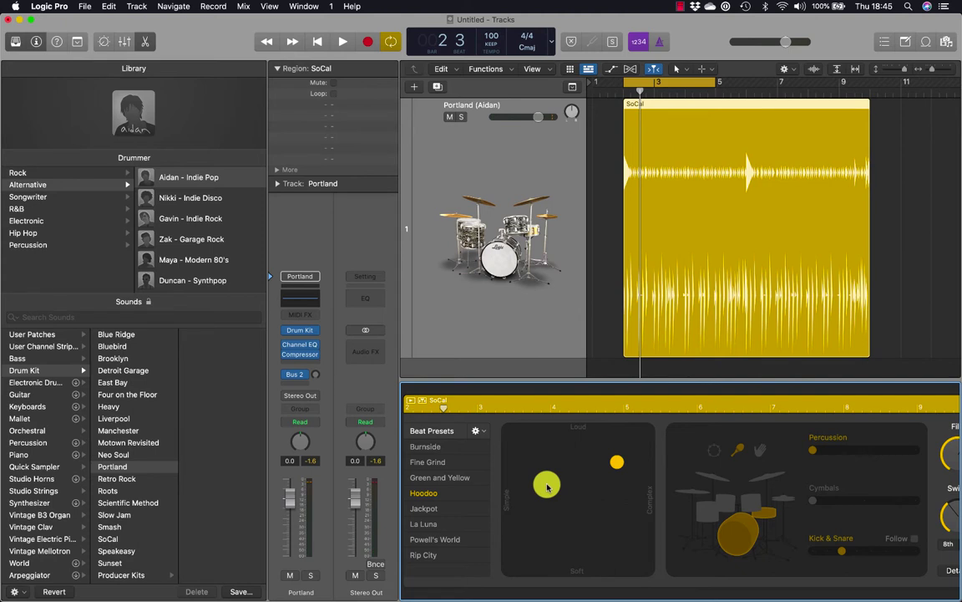
- Switch to the Punk Rock drummer in the Rock category with the East Bay kit
left_click(600, 228)
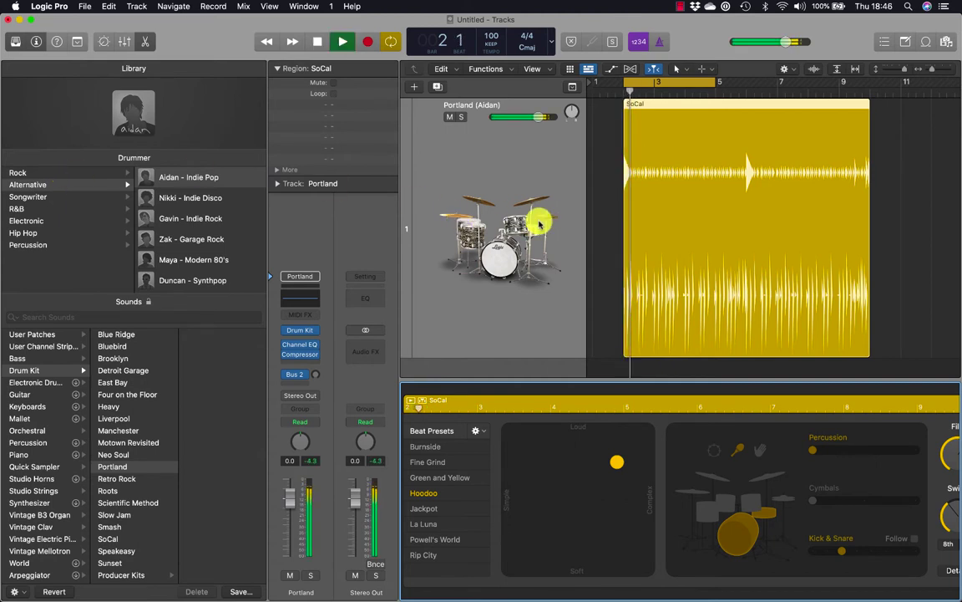
left_click(47, 173)
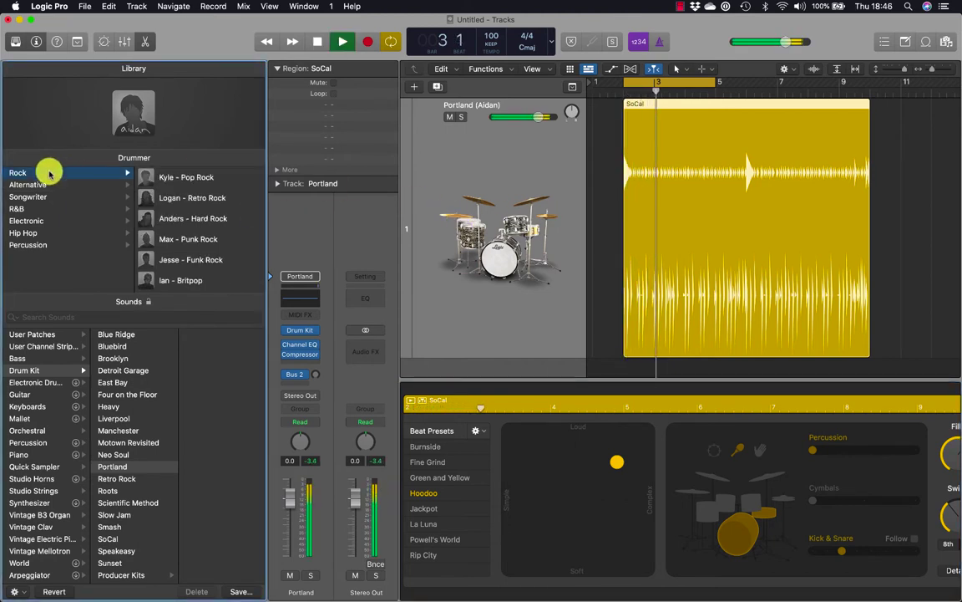
left_click(193, 239)
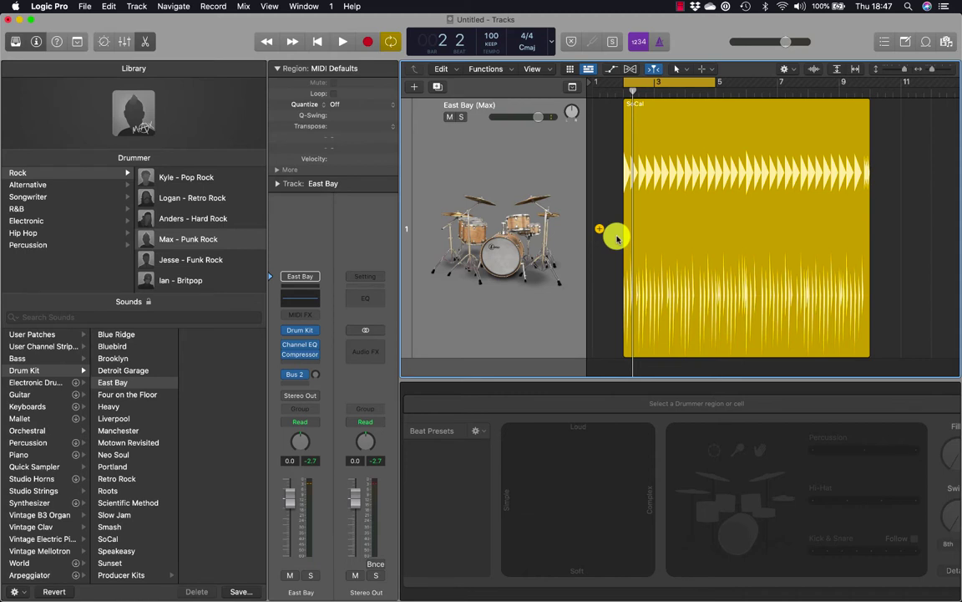
- Set the project tempo to 140 and audition the cycled punk drum part
left_click(492, 34)
type("140")
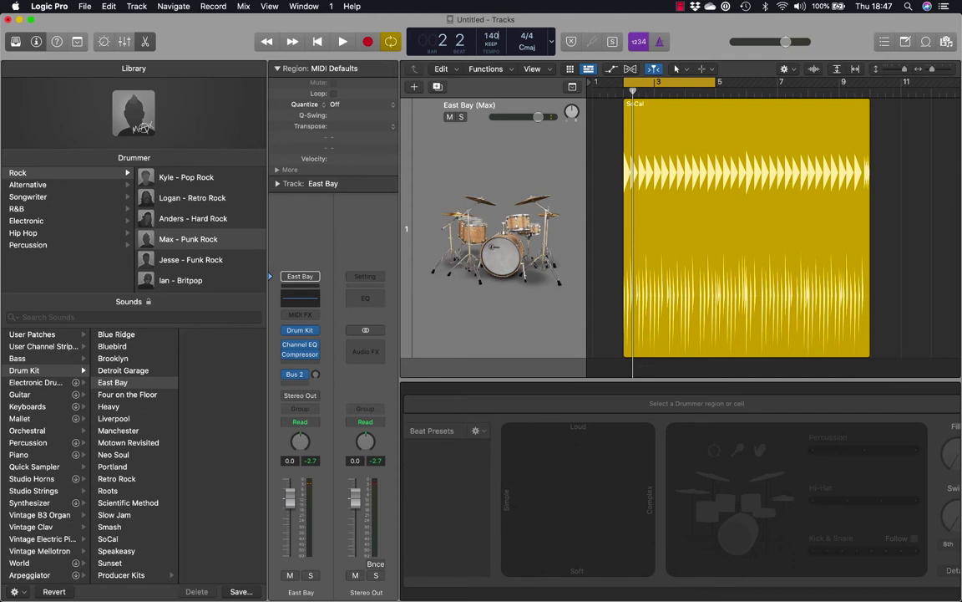
key("Return")
key("space")
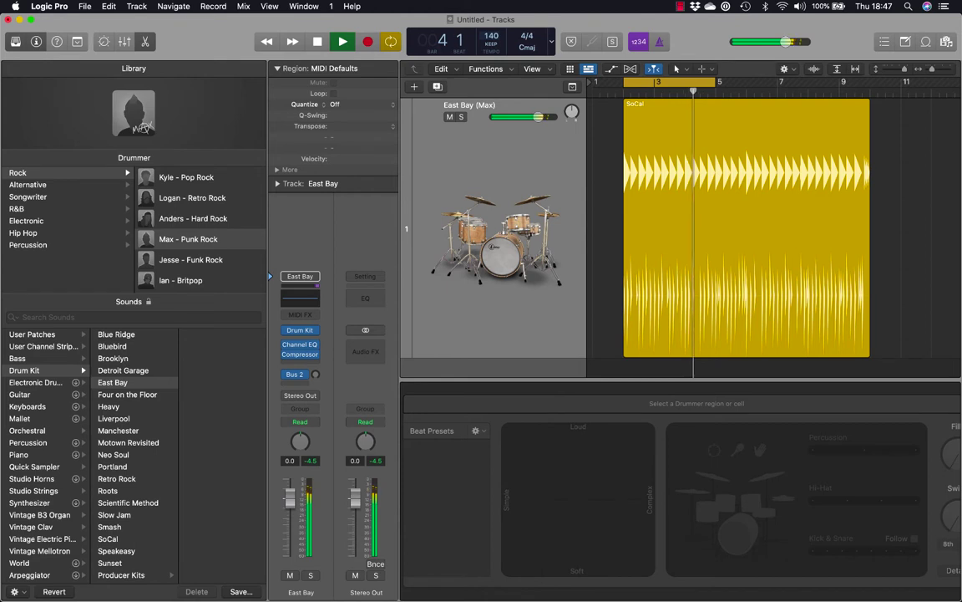
key("space")
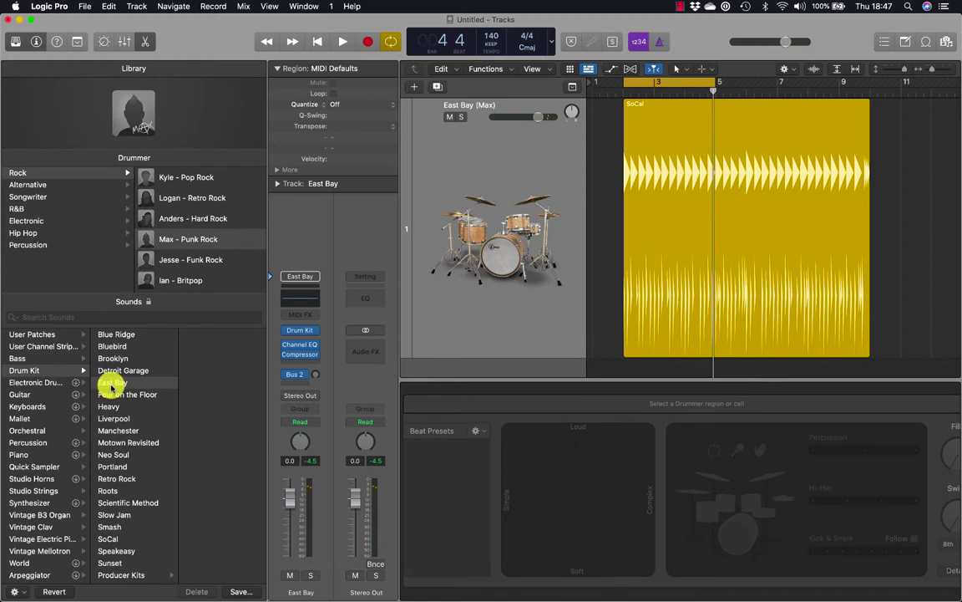
- Lock the East Bay kit sound and switch the drummer to Pop Rock
left_click(147, 302)
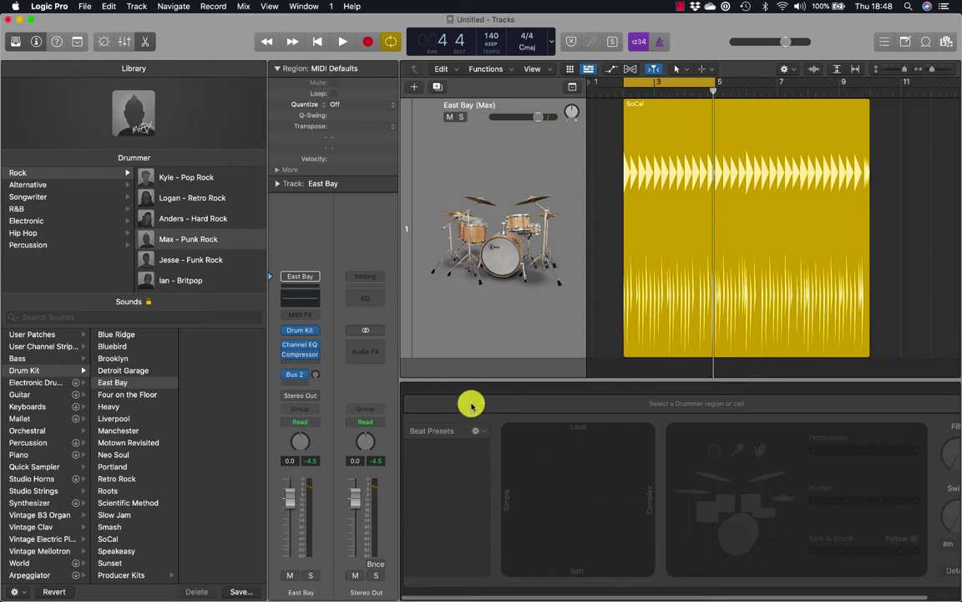
left_click(185, 181)
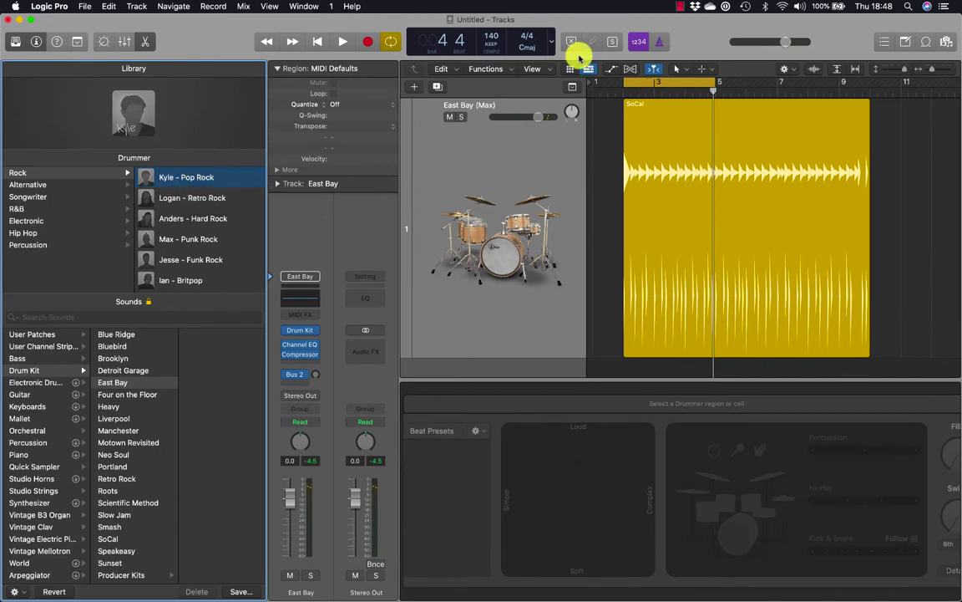
- Set the project tempo to 135 and audition the Pop Rock drummer on the locked kit
left_click(491, 34)
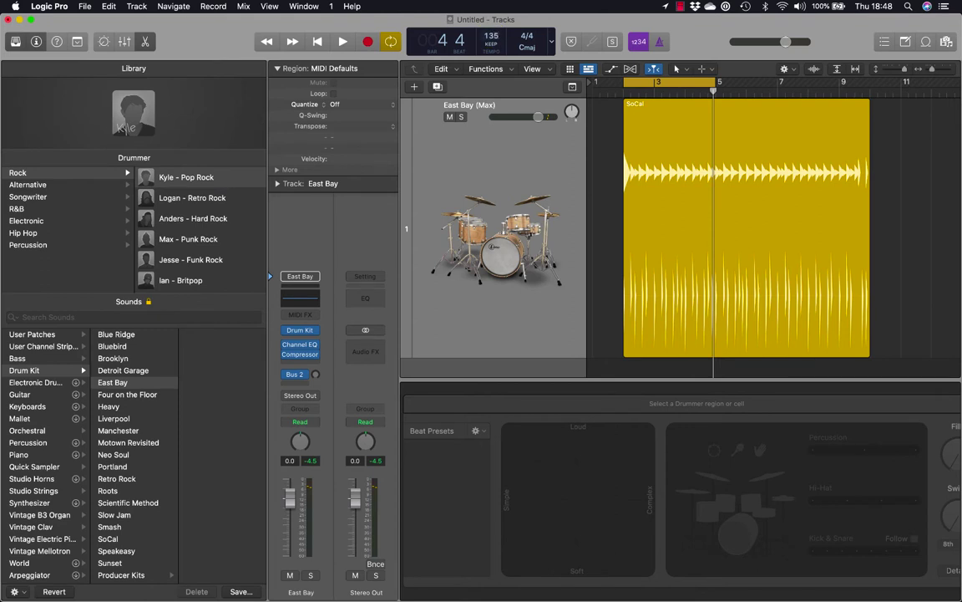
key("space")
left_click(563, 113)
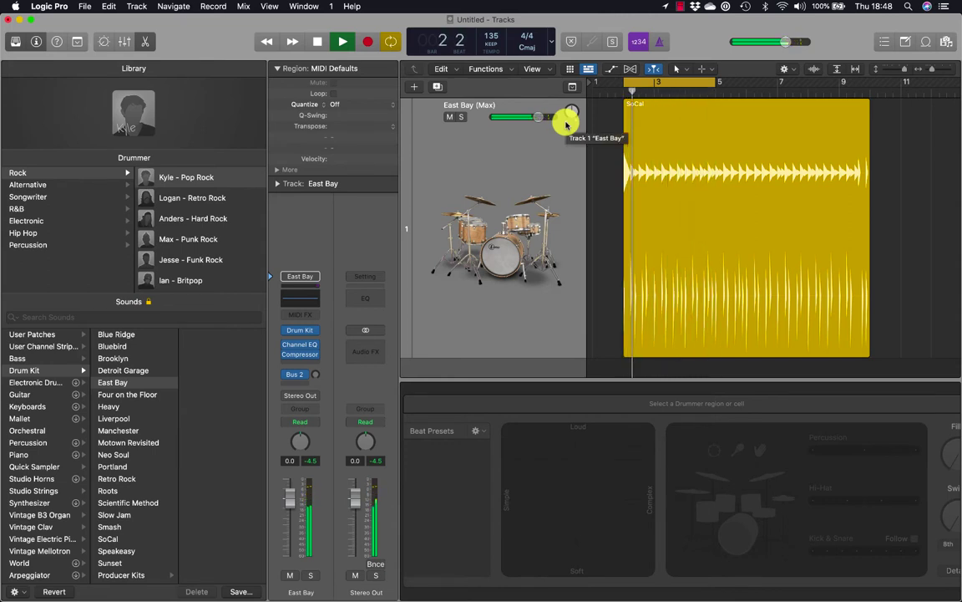
key("space")
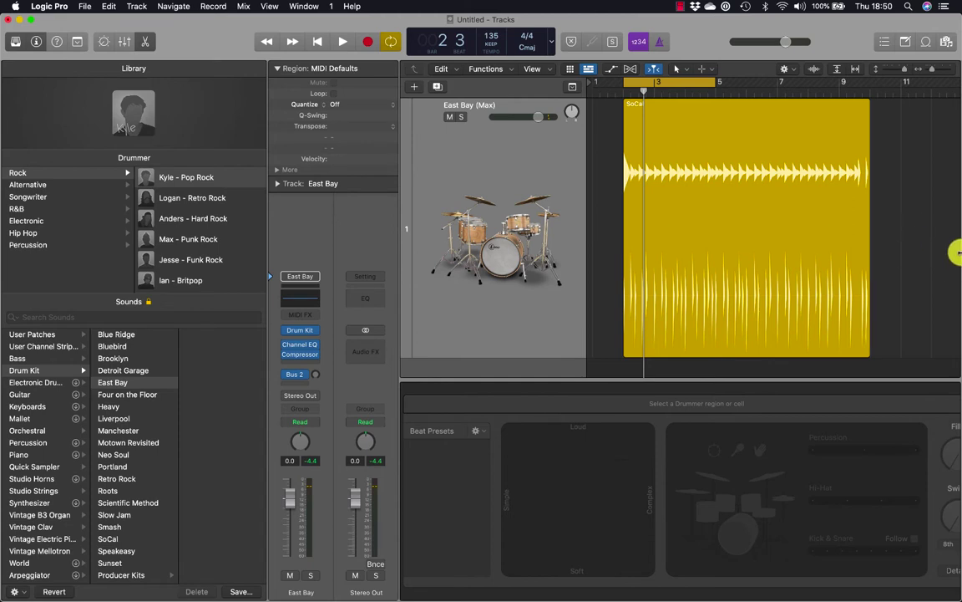
- Show the drum region's XY pad in the Drummer Editor, then deselect the region and play the cycled part
left_click(696, 250)
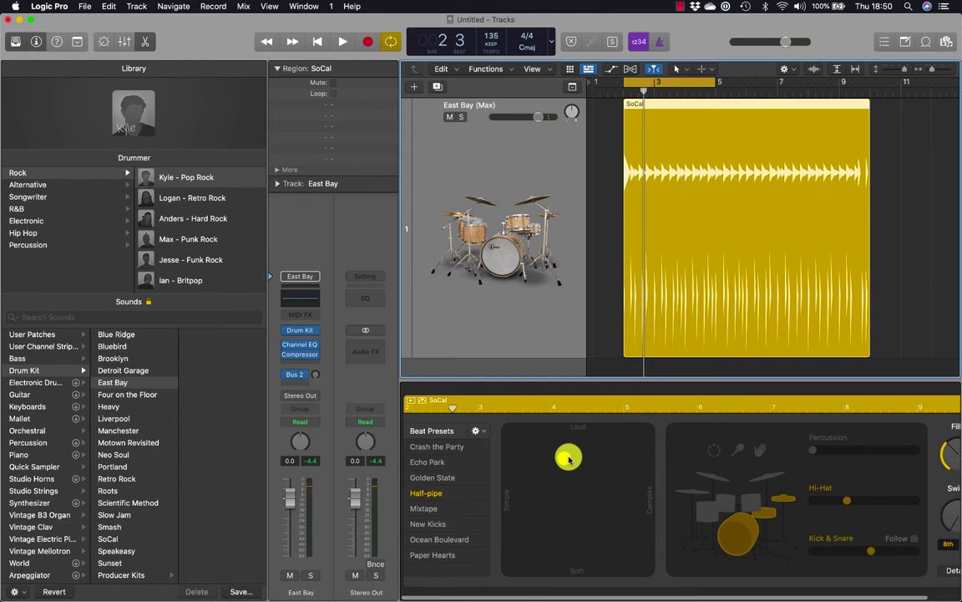
mouse_move(569, 460)
left_mouse_down()
mouse_move(576, 470)
mouse_move(560, 457)
left_mouse_up()
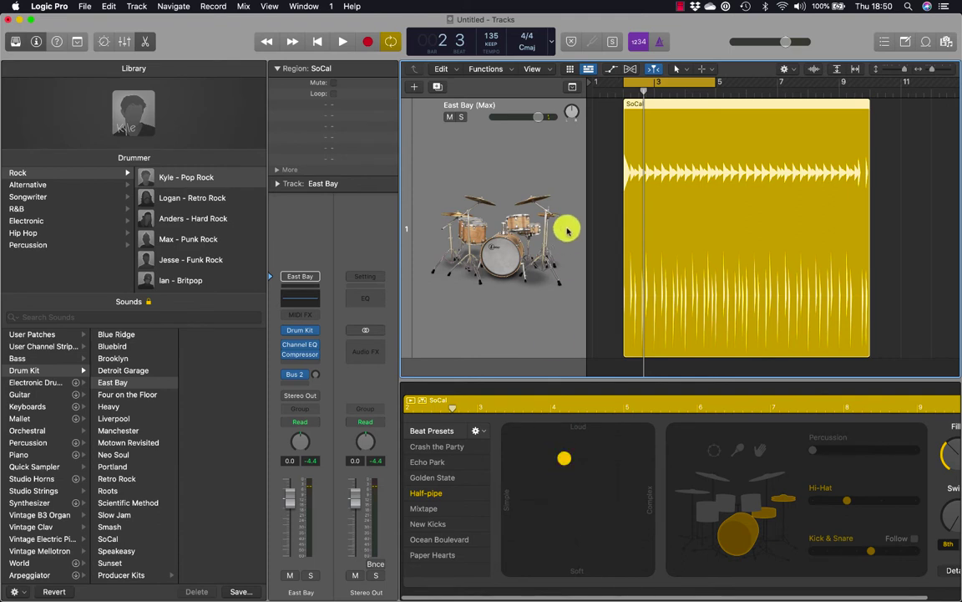
left_click(599, 241)
key("space")
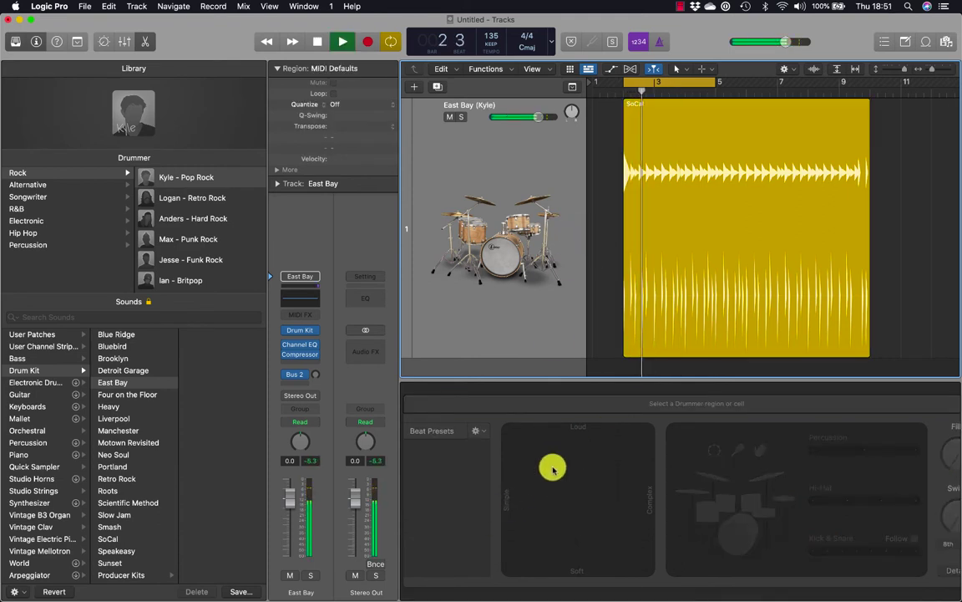
- Audition the region with the XY pad puck at soft and simple, at loud and complex, and finally at loud and fairly simple
left_click(662, 241)
left_click_drag(561, 462, 511, 568)
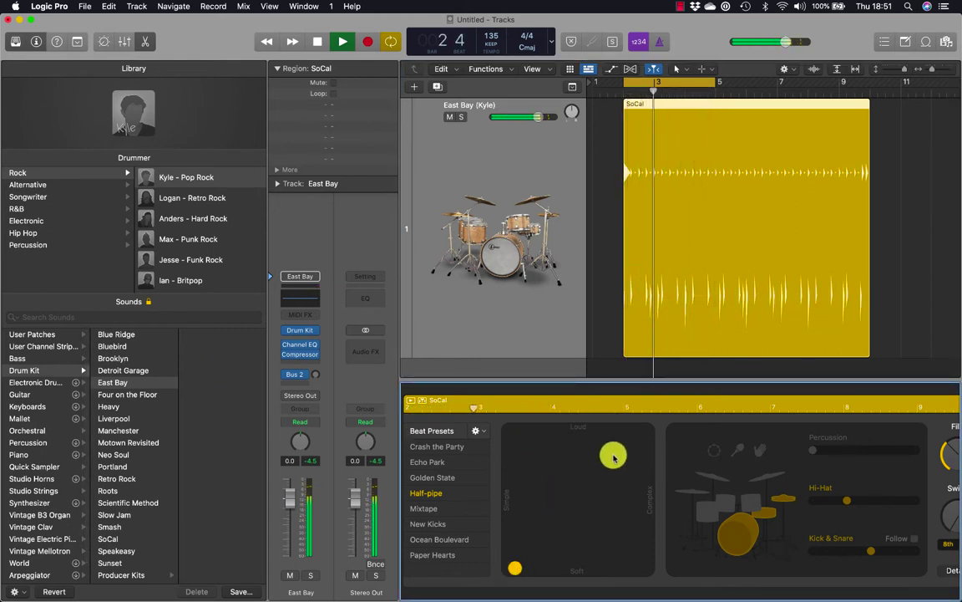
left_click_drag(522, 563, 632, 444)
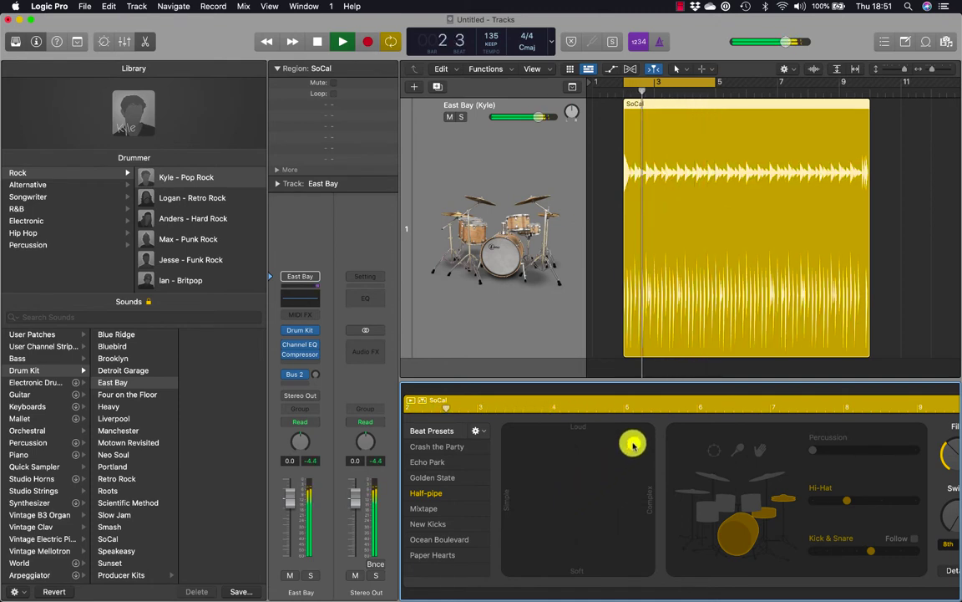
left_click_drag(632, 444, 545, 452)
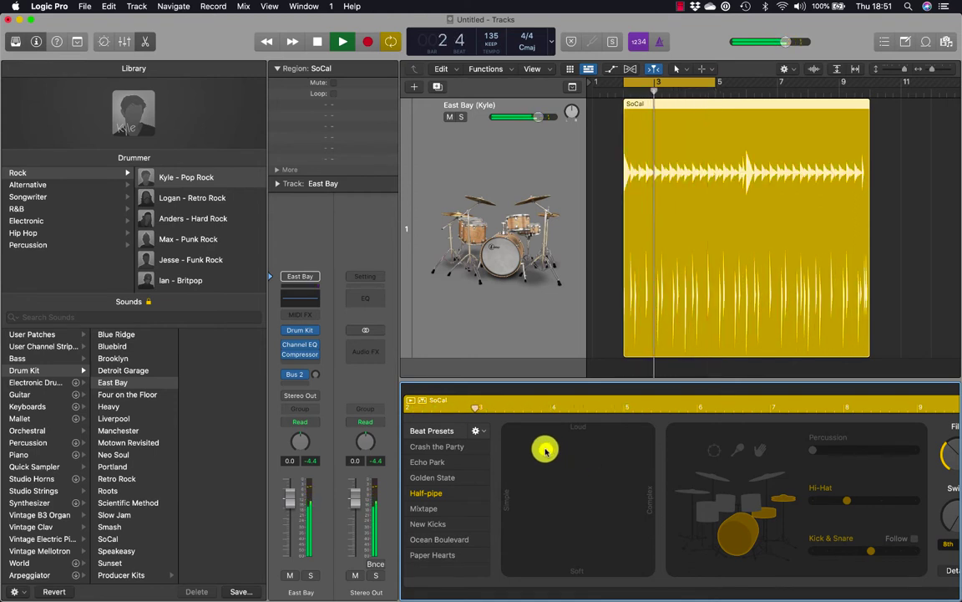
- Shift the XY pad puck slightly toward complex, and move it to the loud, complex corner to audition the region
left_click_drag(546, 448, 558, 449)
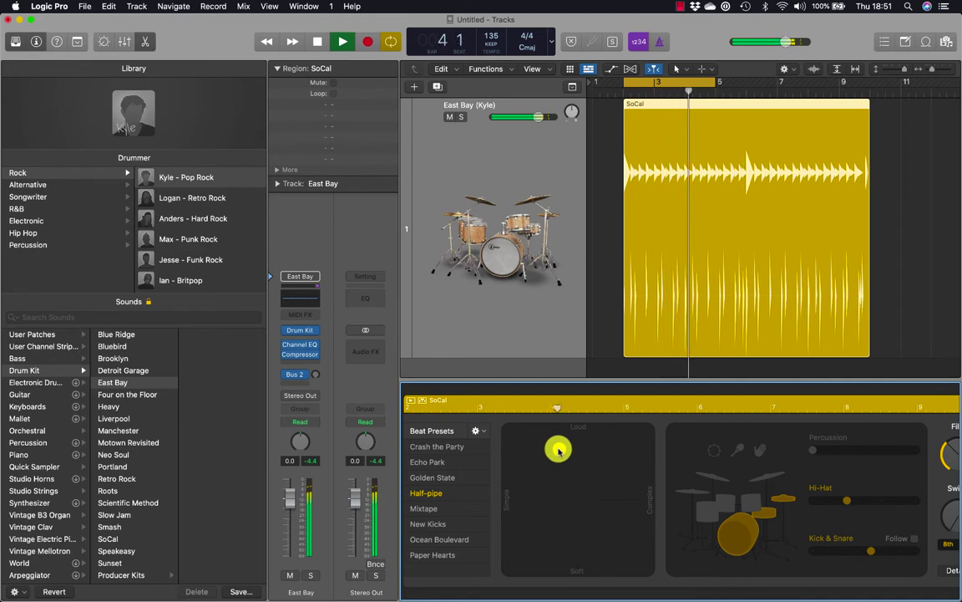
key("space")
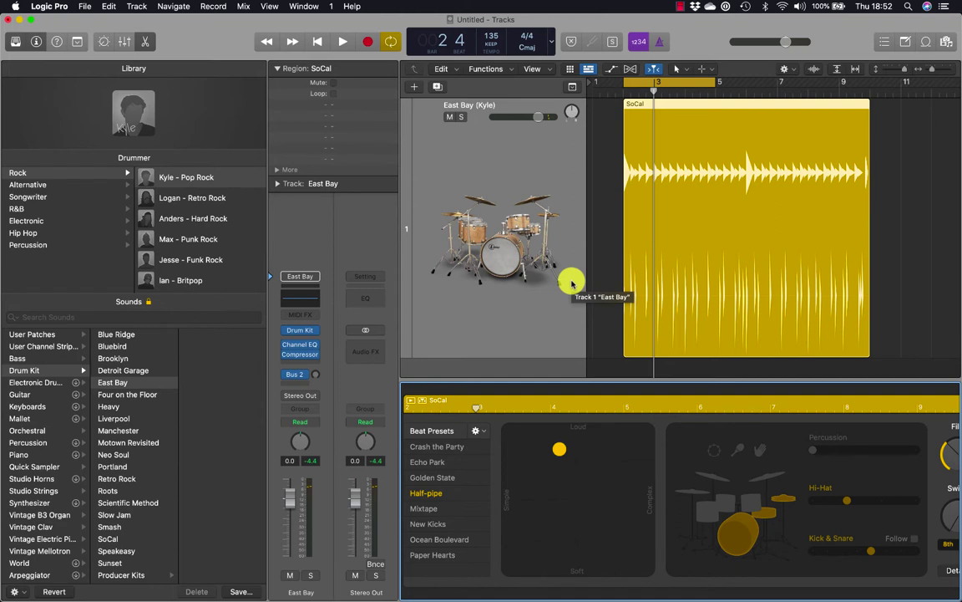
mouse_move(590, 300)
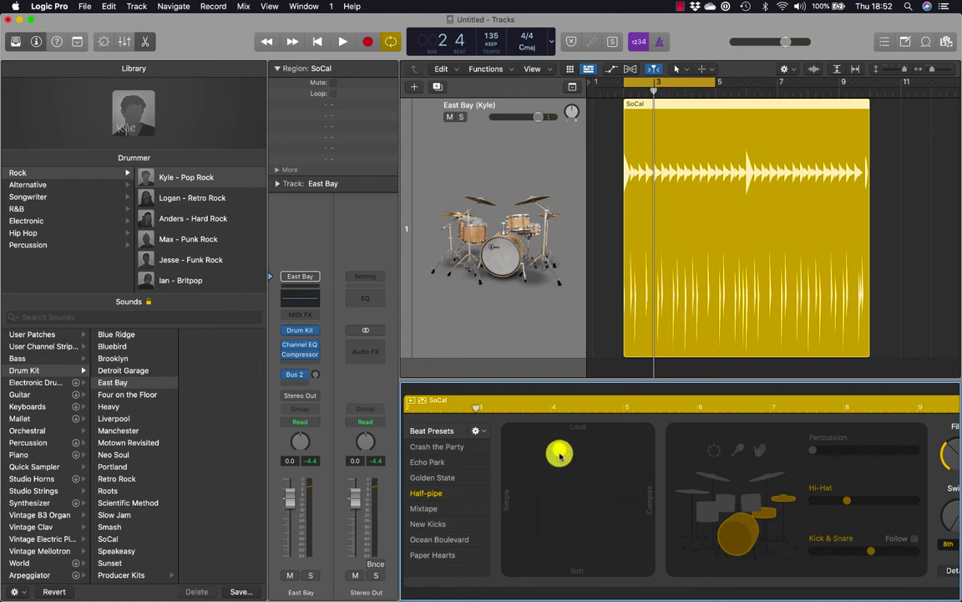
left_click_drag(560, 452, 698, 389)
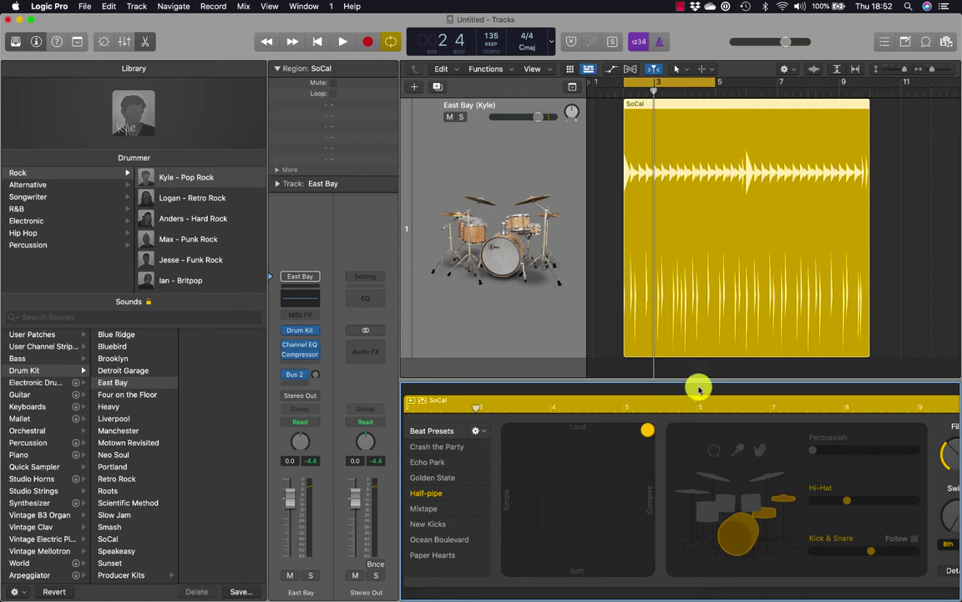
key("space")
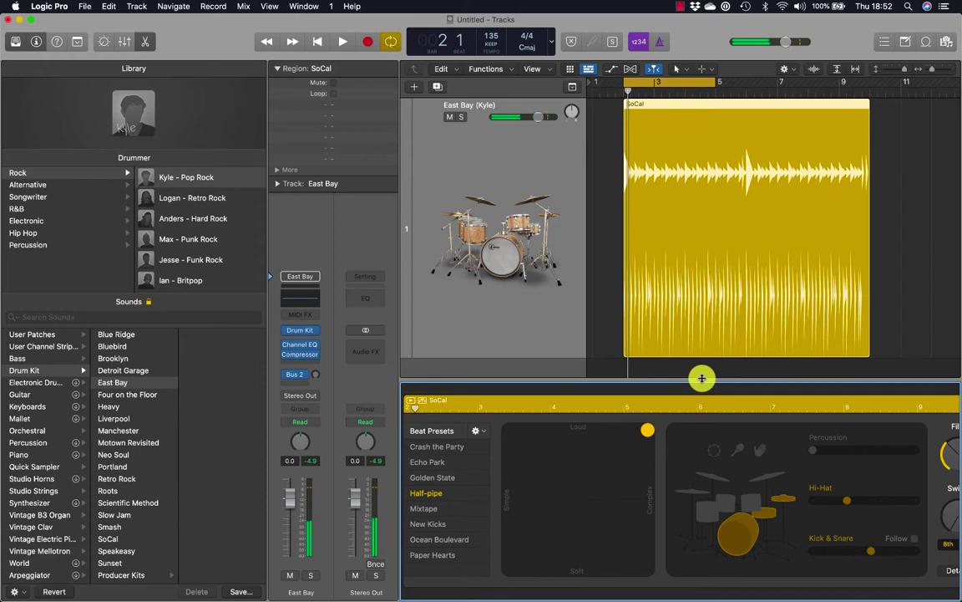
key("space")
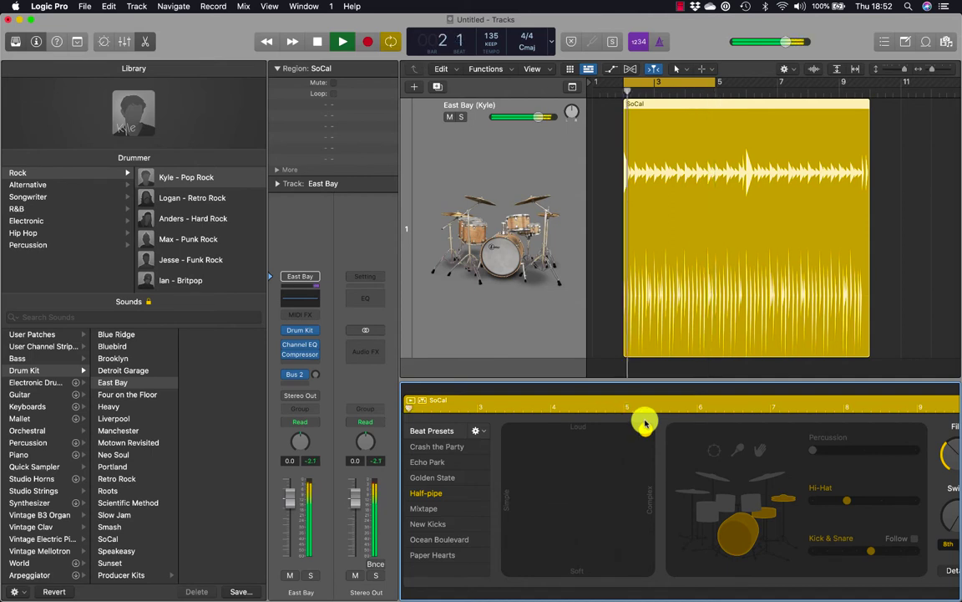
- Audition the region with the puck at loud and simple, soft and simple, soft and complex, and finally nearer the pad's centre
left_click_drag(646, 423, 452, 391)
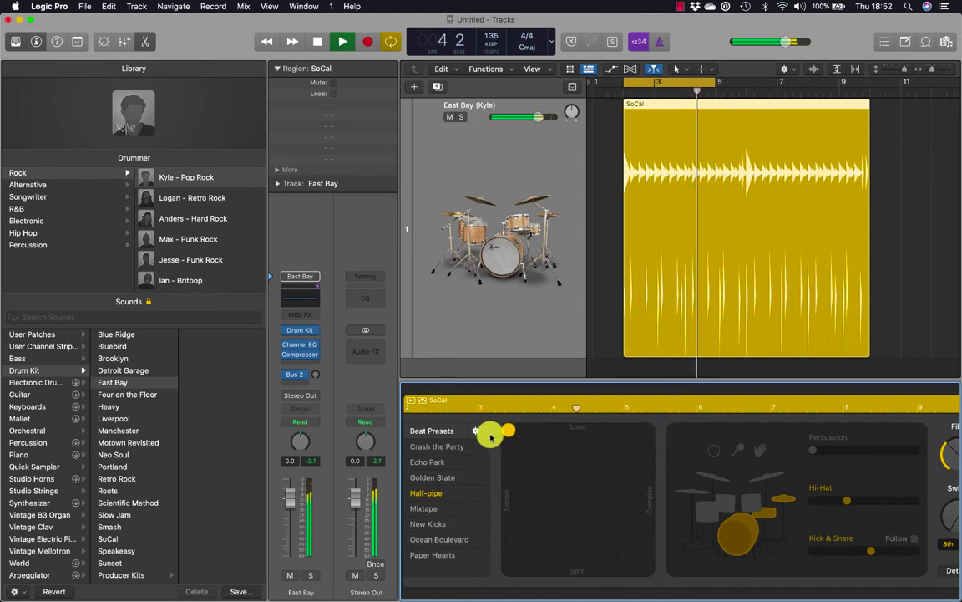
left_click_drag(504, 427, 443, 591)
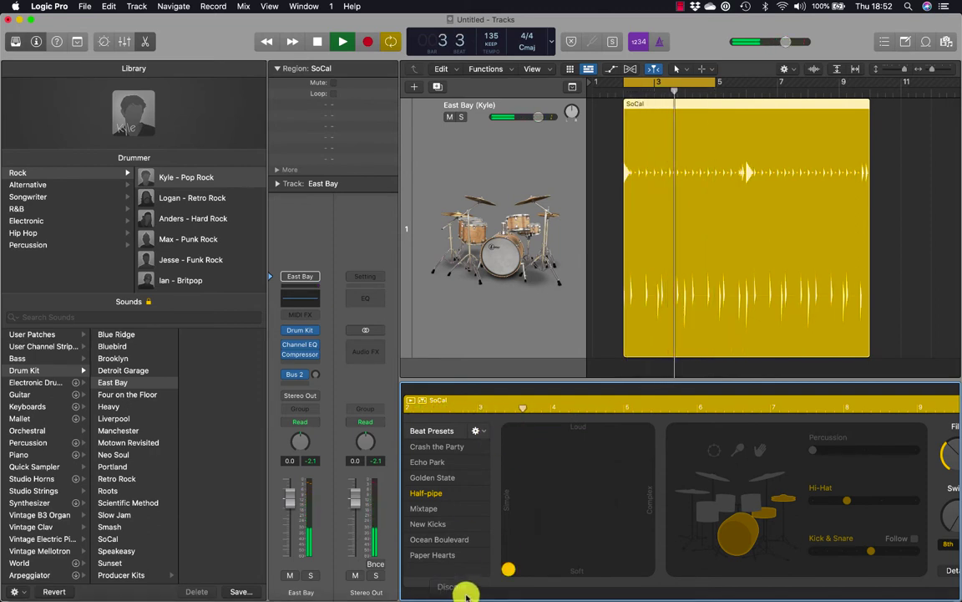
left_click_drag(510, 569, 693, 594)
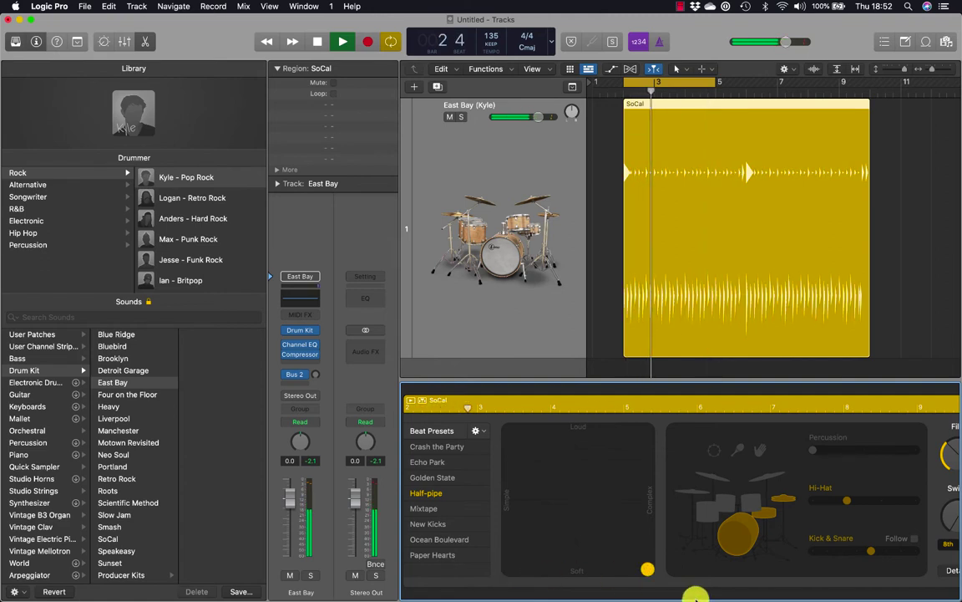
left_click_drag(648, 570, 558, 462)
key("space")
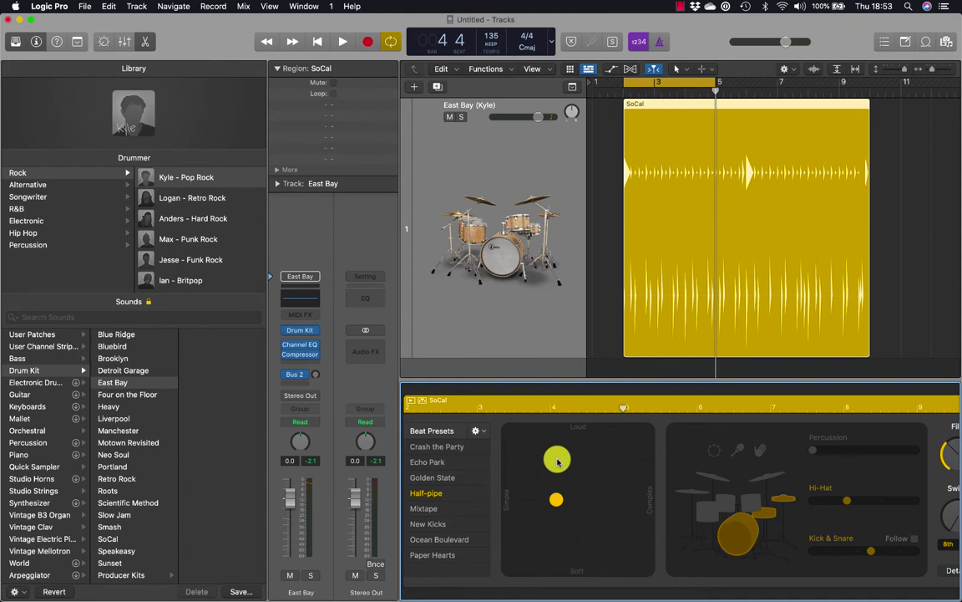
- Set the XY pad puck to fairly loud and fairly simple, and play the region to check it
left_click_drag(558, 462, 594, 497)
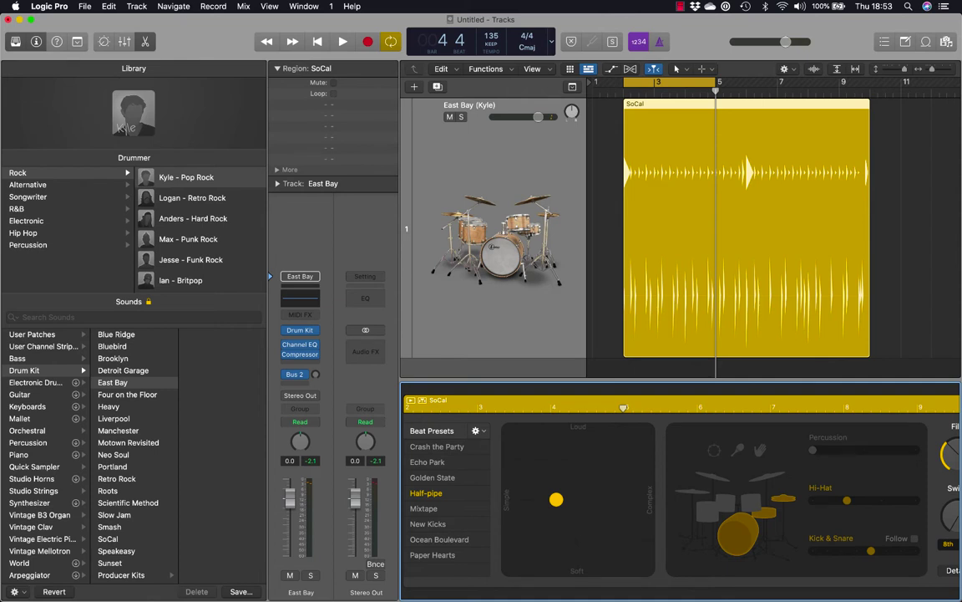
left_click_drag(556, 498, 549, 468)
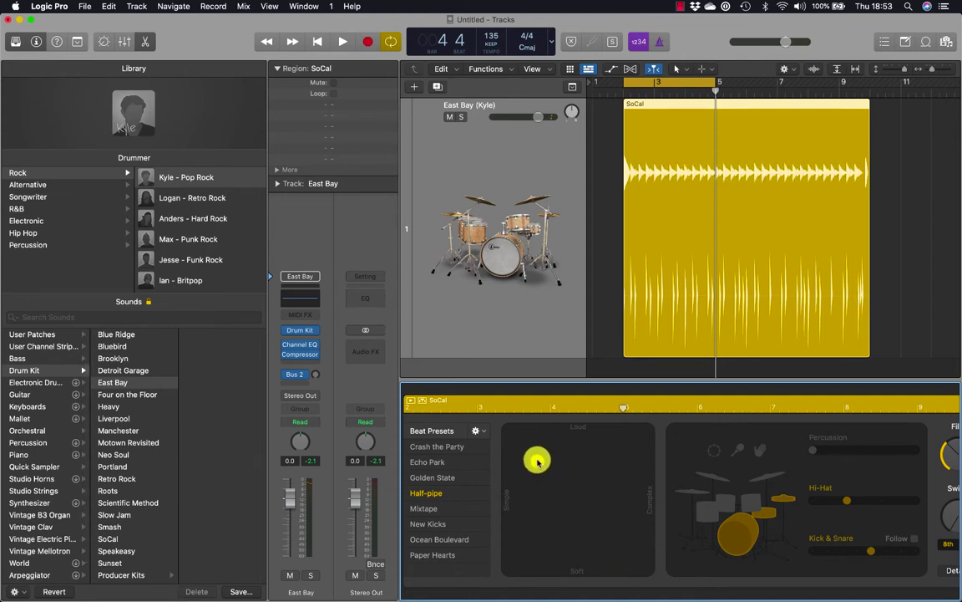
key("space")
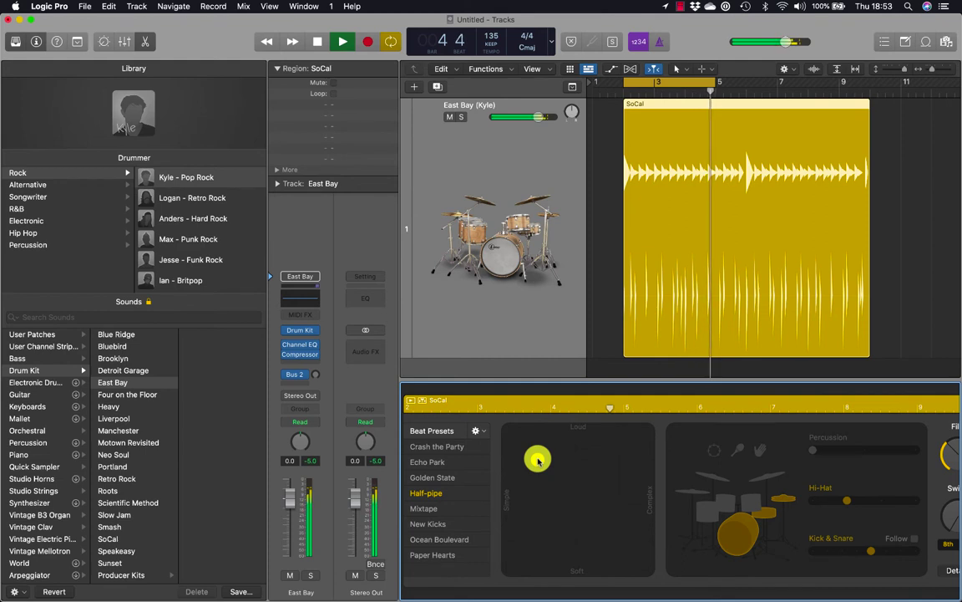
key("space")
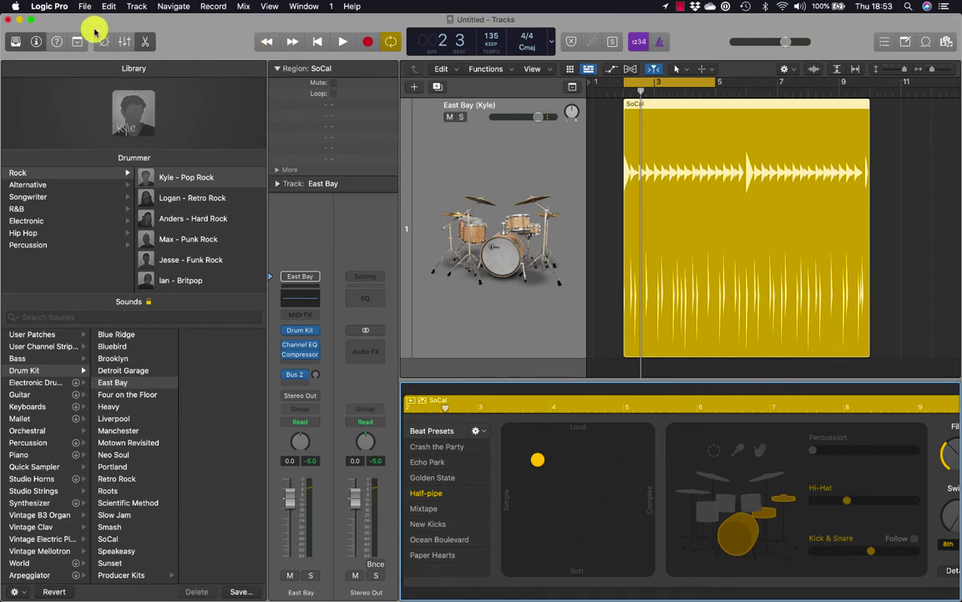
- Switch the project window to full screen and set Kick & Snare to a simpler variation near the low end
left_click(30, 20)
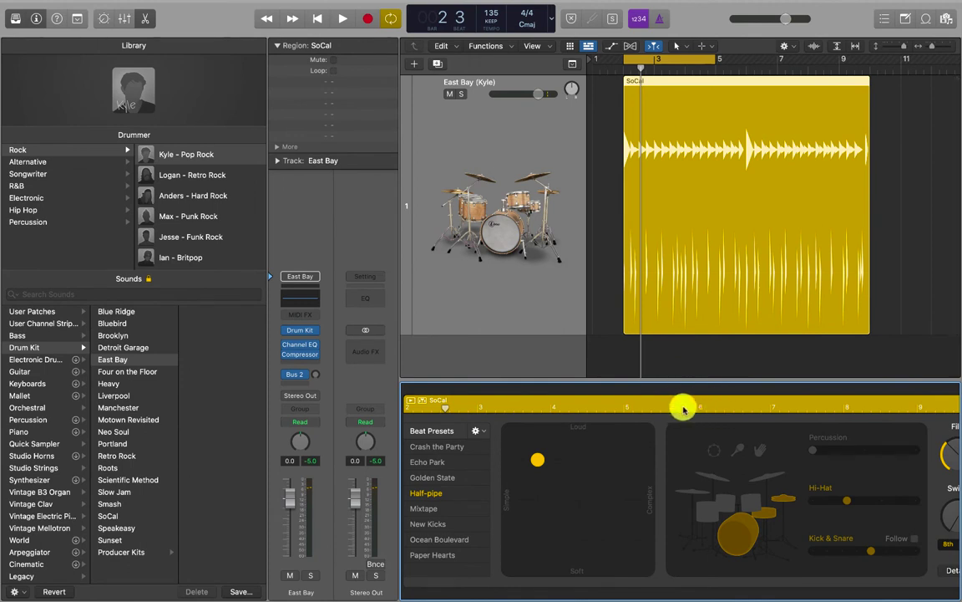
mouse_move(828, 555)
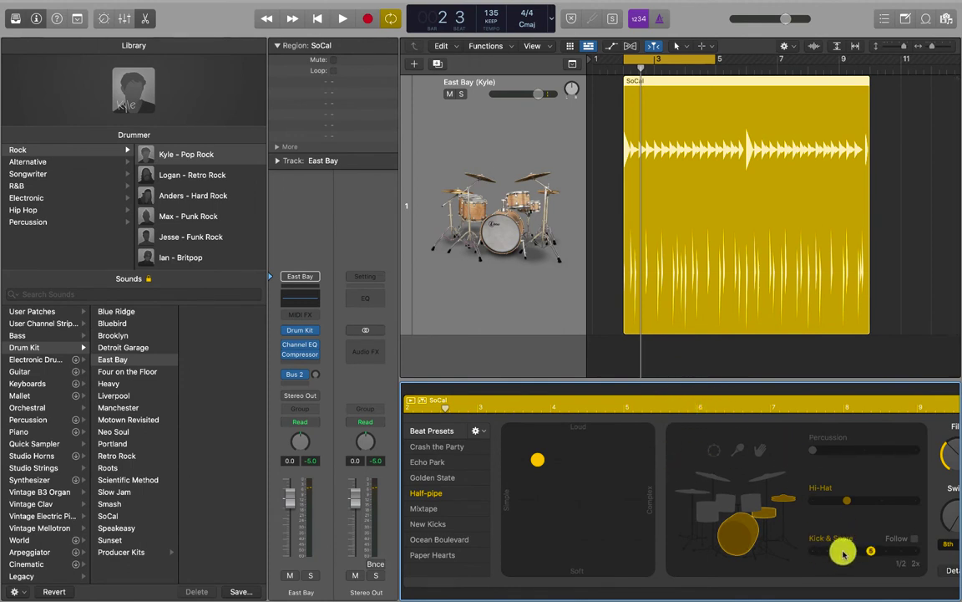
left_click_drag(844, 553, 813, 553)
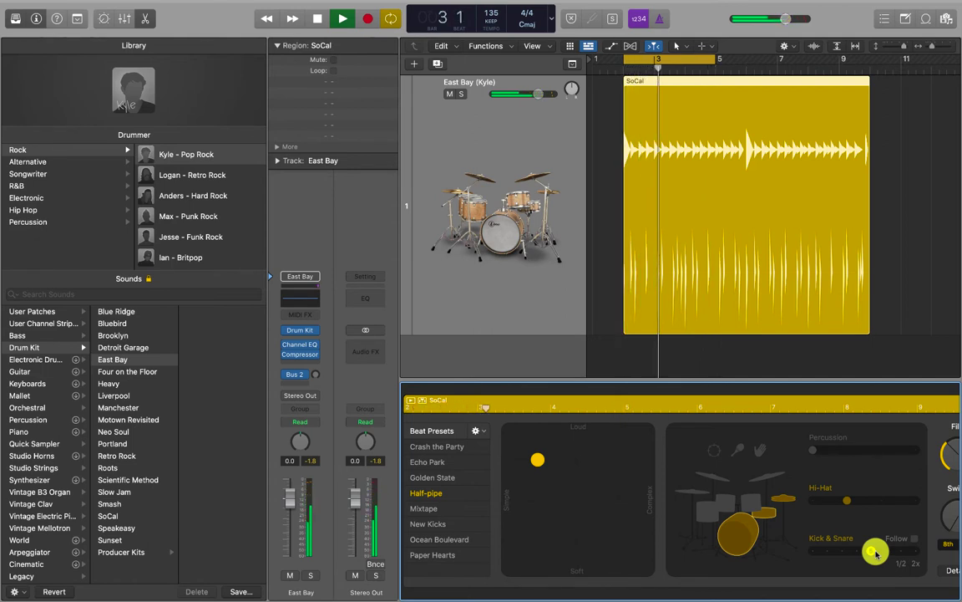
left_click_drag(875, 560, 827, 548)
- Turn on Follow for Kick & Snare and check which tracks it can follow, leaving the choice at None
left_click(909, 547)
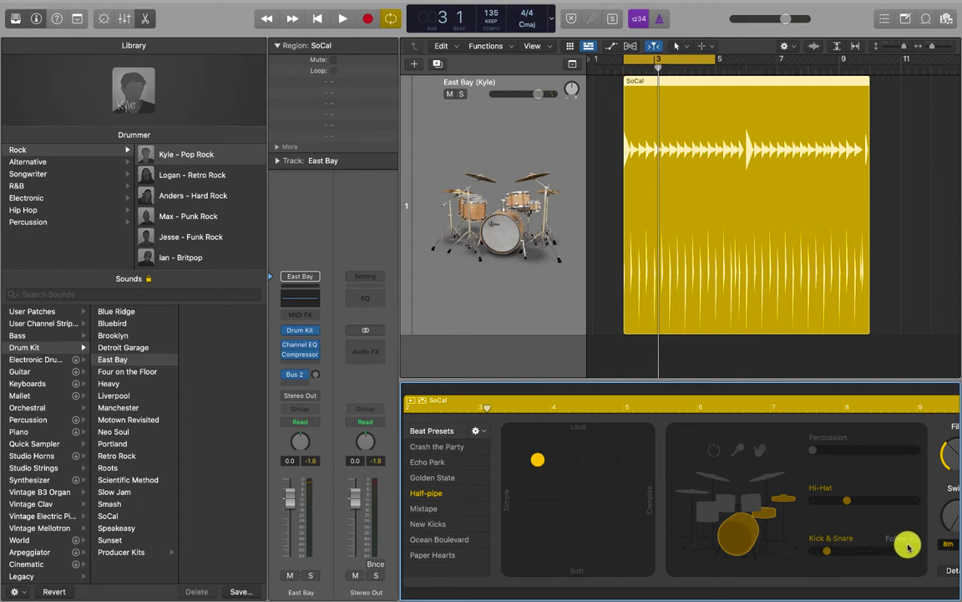
left_click(904, 547)
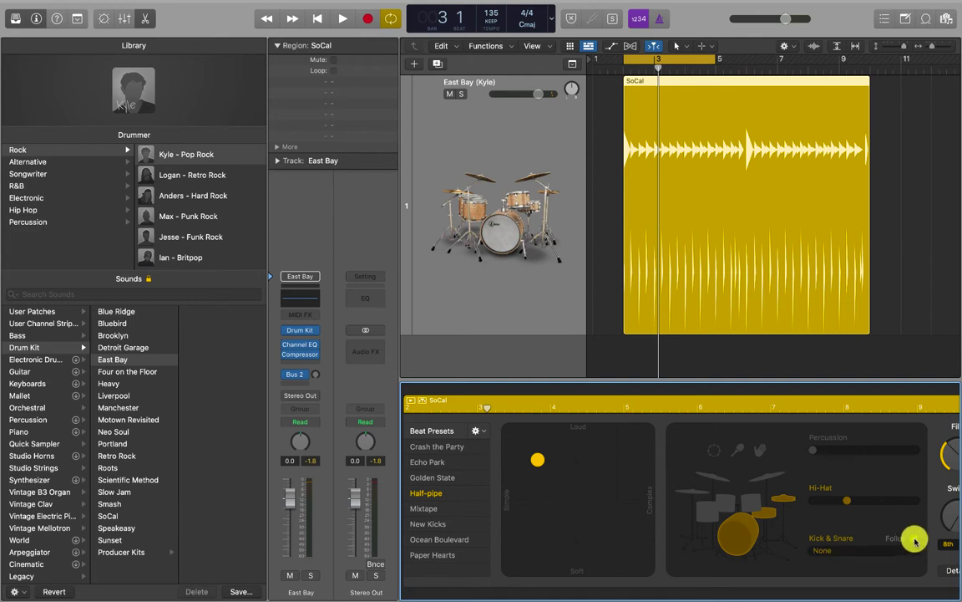
left_click(915, 539)
left_click(879, 553)
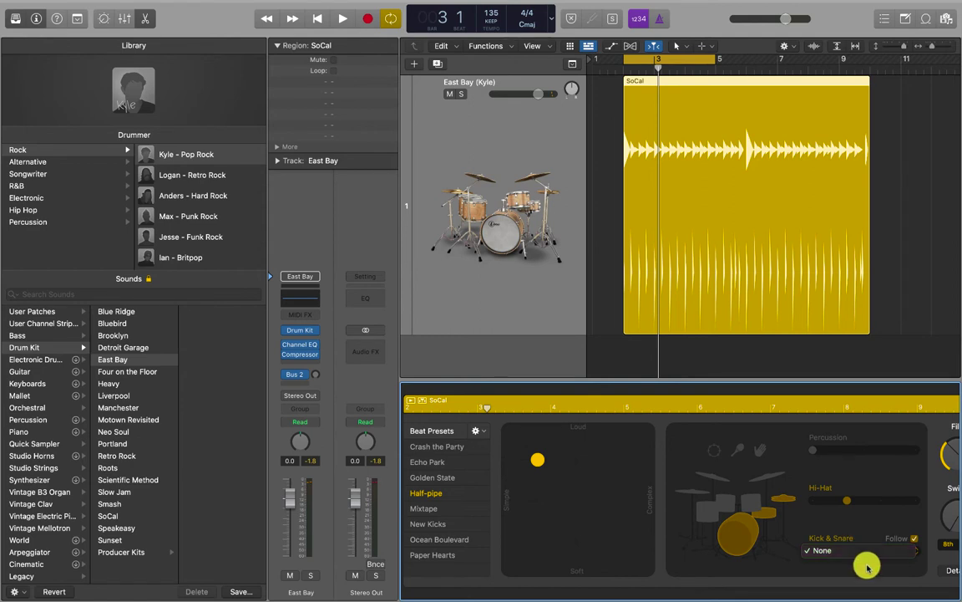
left_click(867, 567)
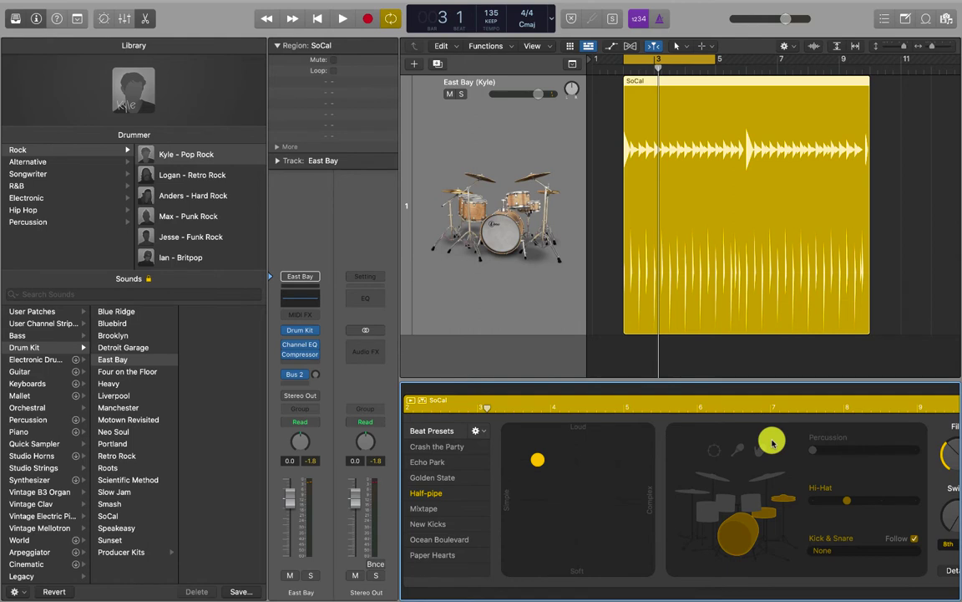
- Exit full screen, then raise the Hi-Hat variation during playback and turn off Follow for Kick & Snare
key("ctrl+super+f")
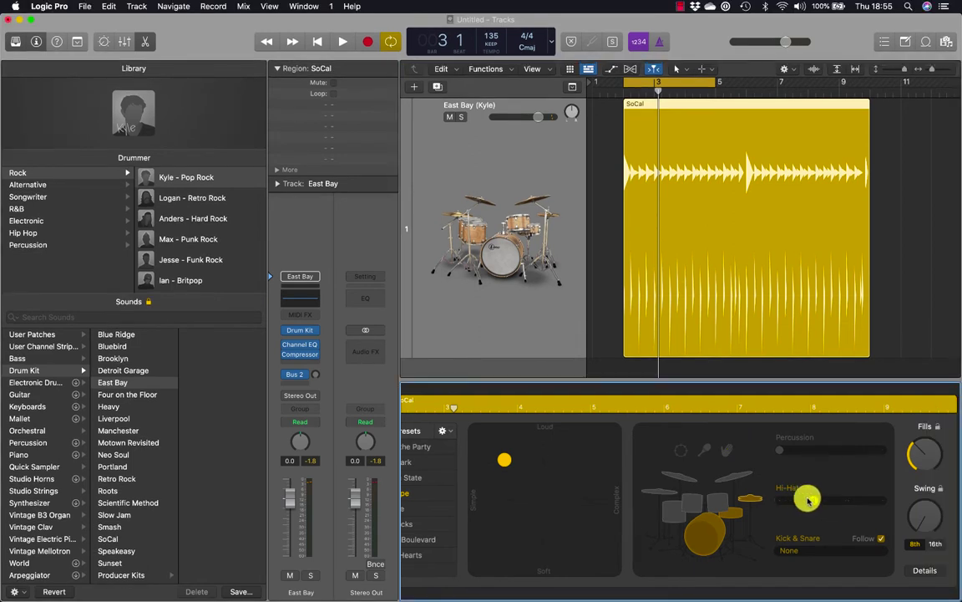
key("space")
left_click_drag(810, 500, 852, 502)
left_click(881, 539)
left_click(802, 554)
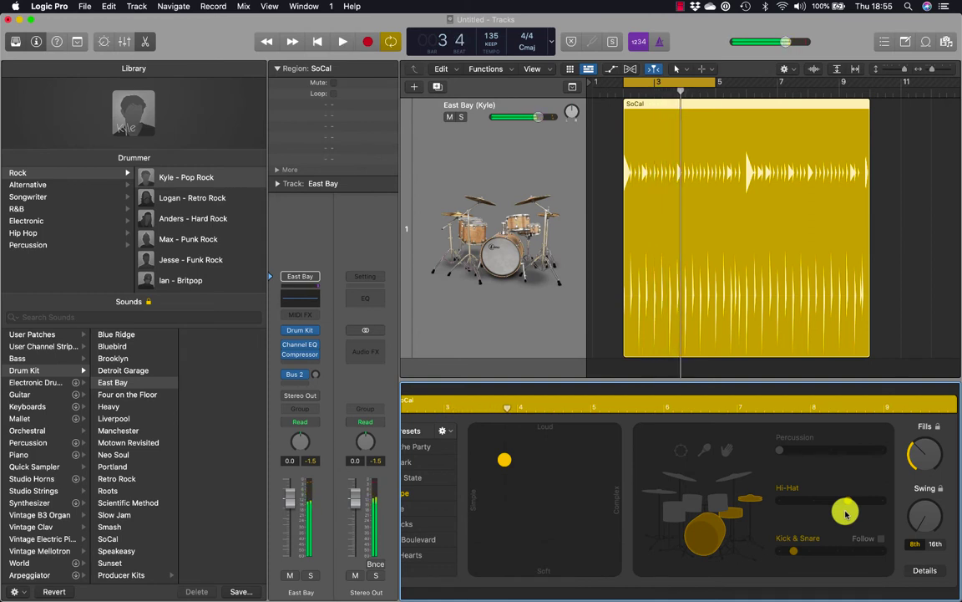
left_click(710, 213)
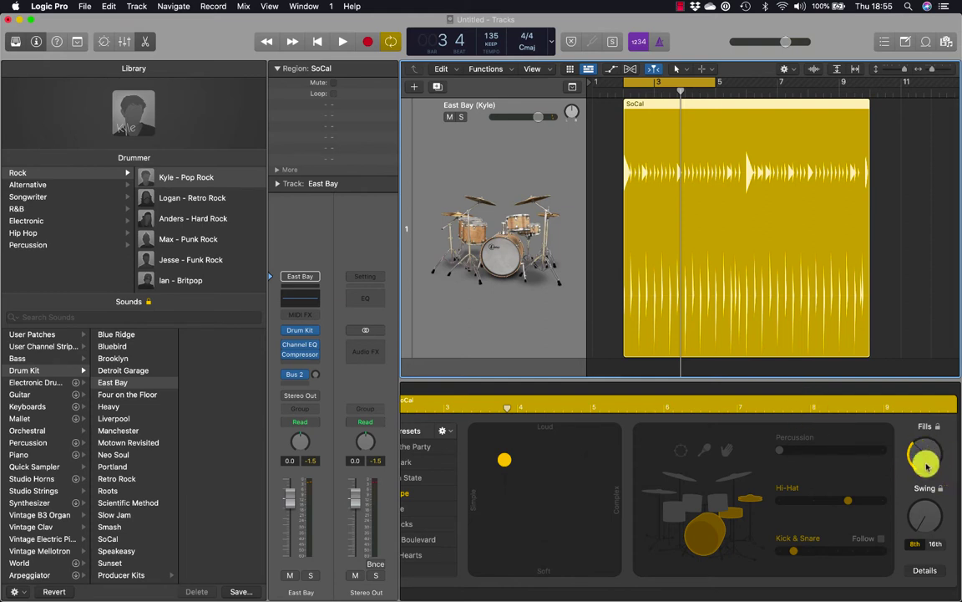
- Extend the cycle range to bar 7 and compare lower and higher Fills amounts, ending somewhat above the midpoint
key("space")
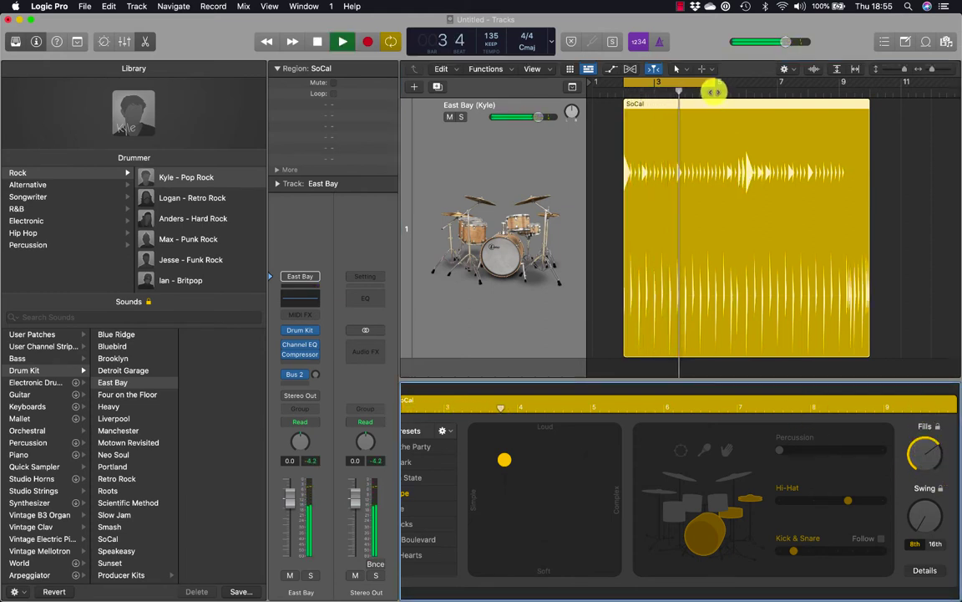
left_click_drag(715, 92, 777, 87)
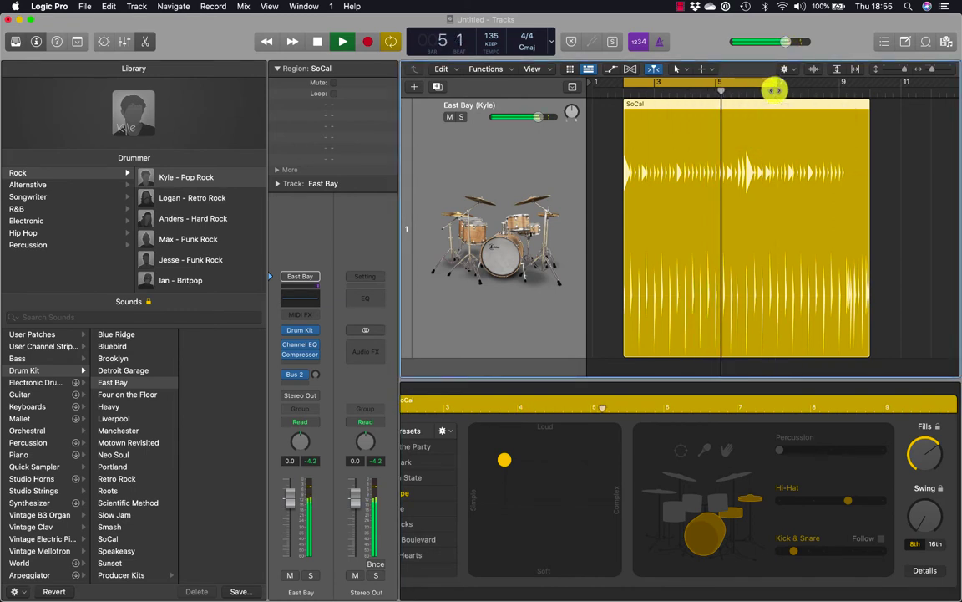
left_click(915, 453)
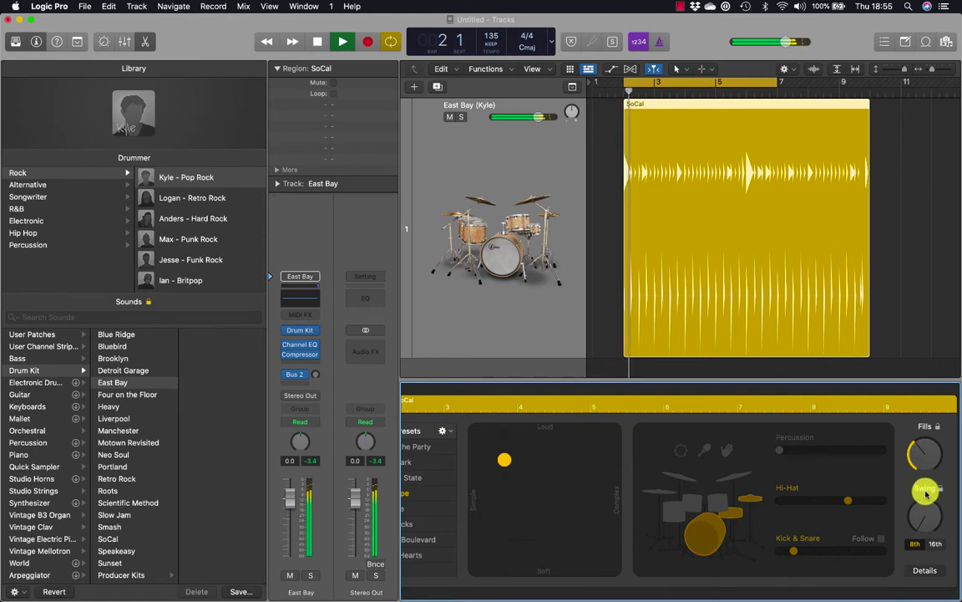
left_click_drag(928, 445, 924, 319)
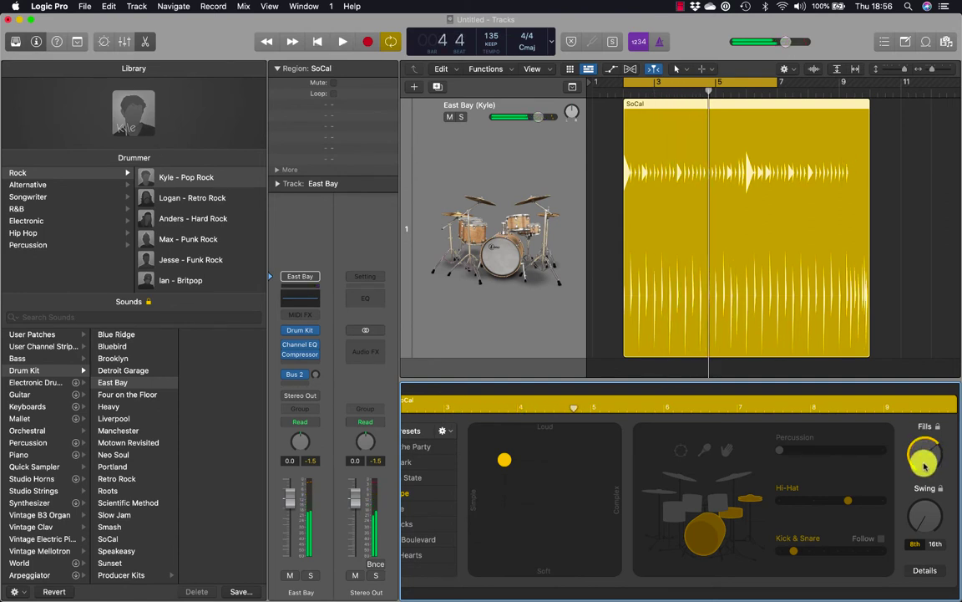
key("space")
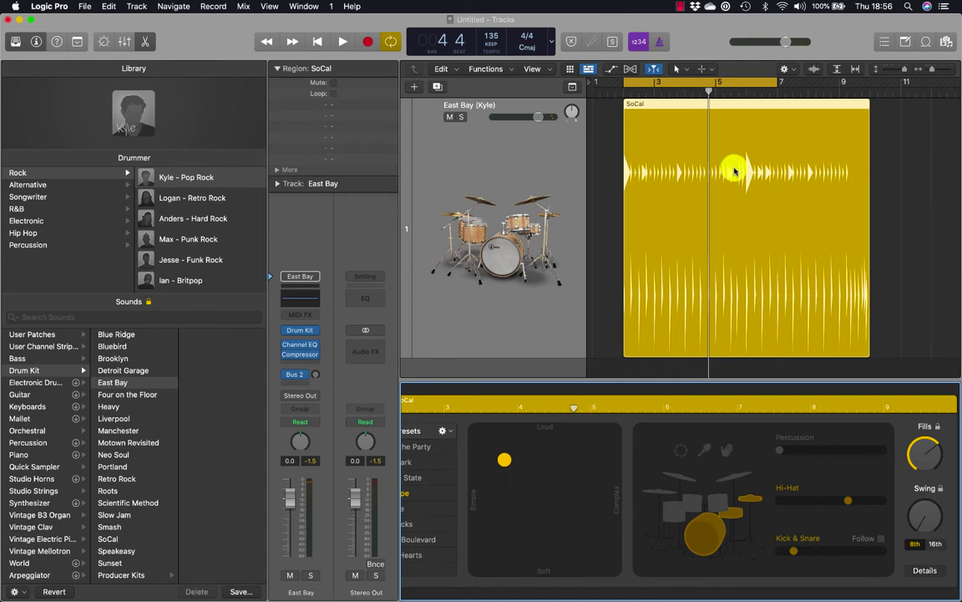
left_click_drag(928, 440, 925, 512)
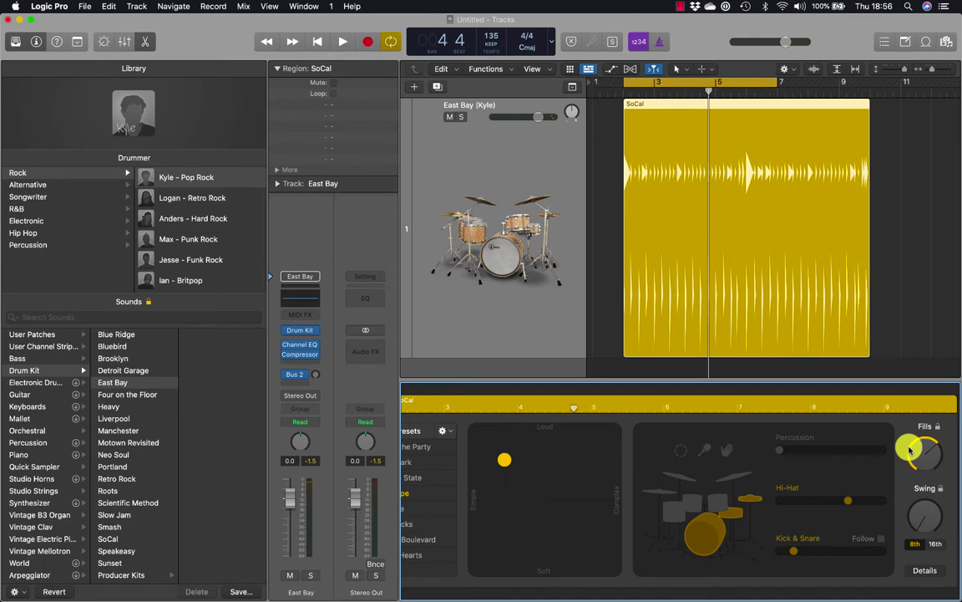
- Show the Drummer Editor's detail settings, set the Hi-Hat more open and audition the region
left_click(934, 570)
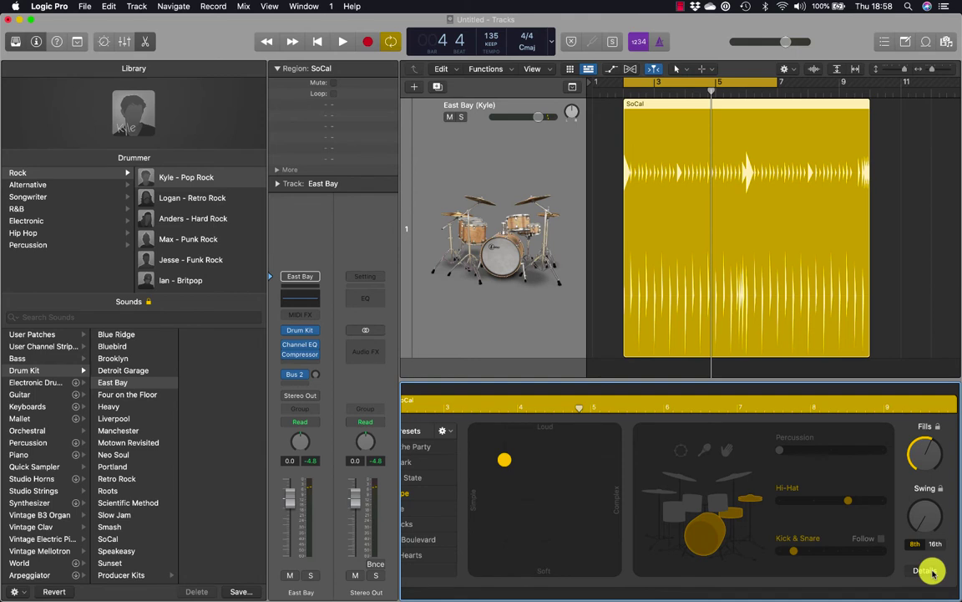
left_click(933, 572)
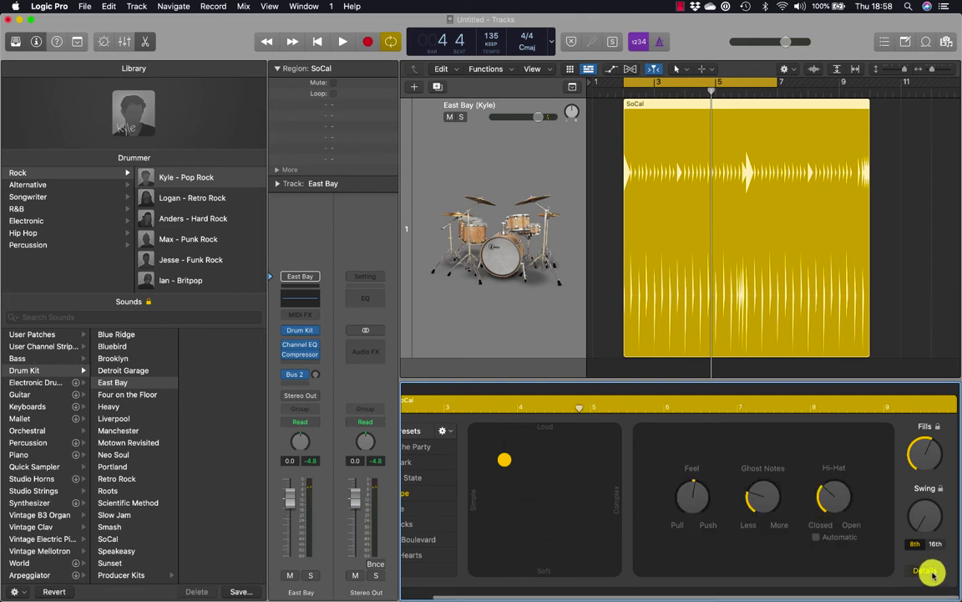
left_click(846, 540)
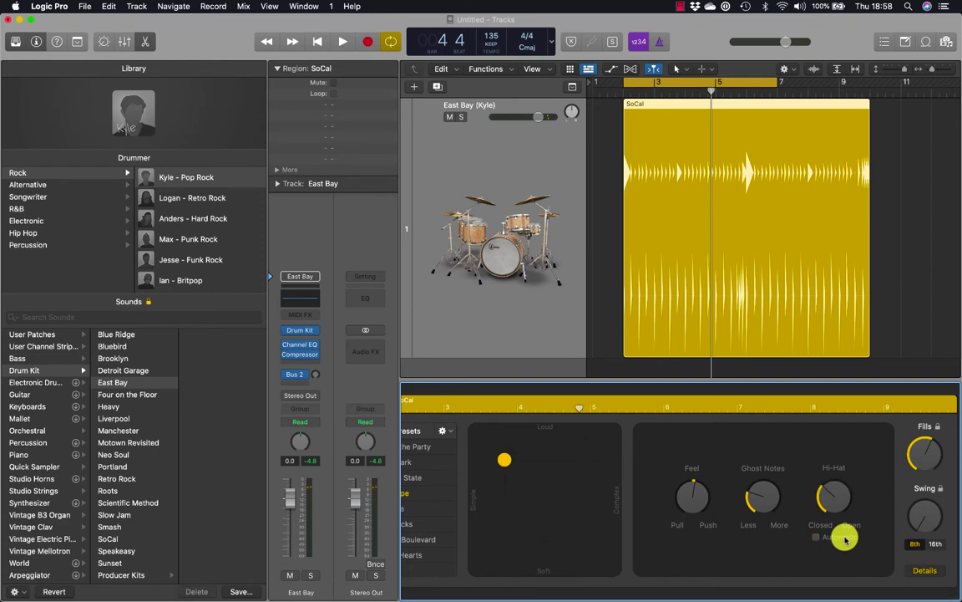
key("space")
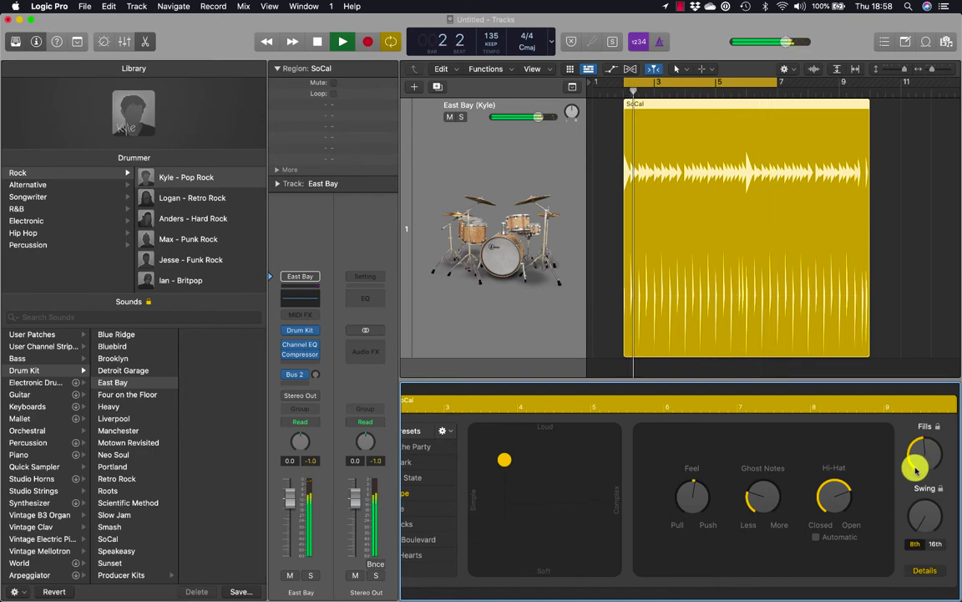
key("space")
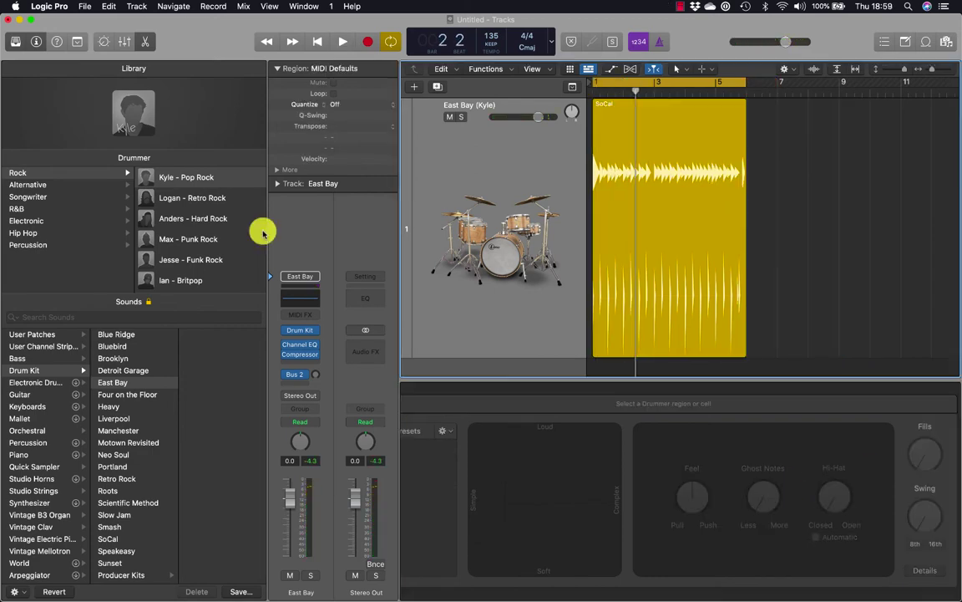
- Narrow the Library and add a second Drummer region directly after the SoCal region, starting at bar 6
left_click_drag(266, 232, 133, 226)
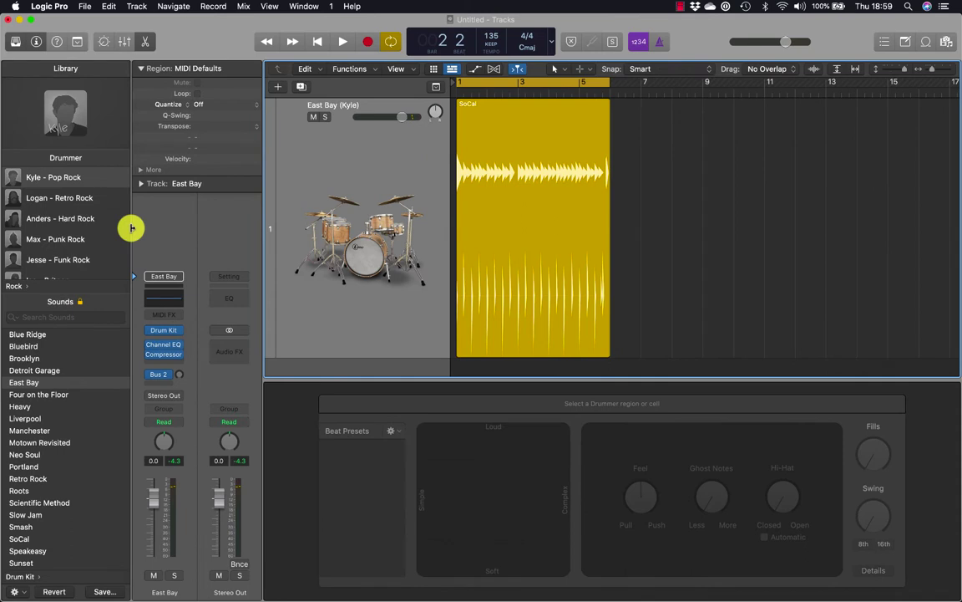
left_click(555, 199)
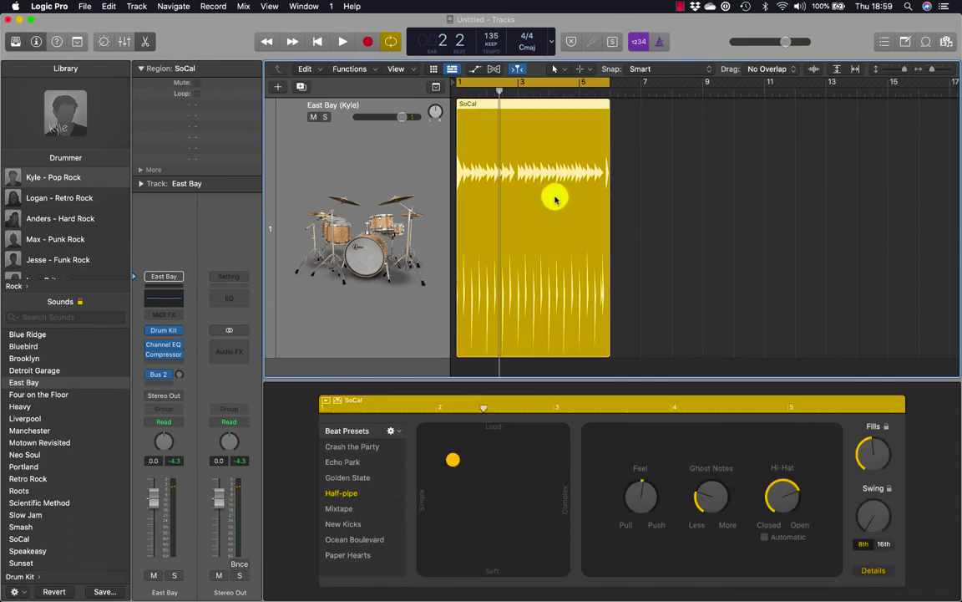
key("z")
key("z")
key("z")
key("z")
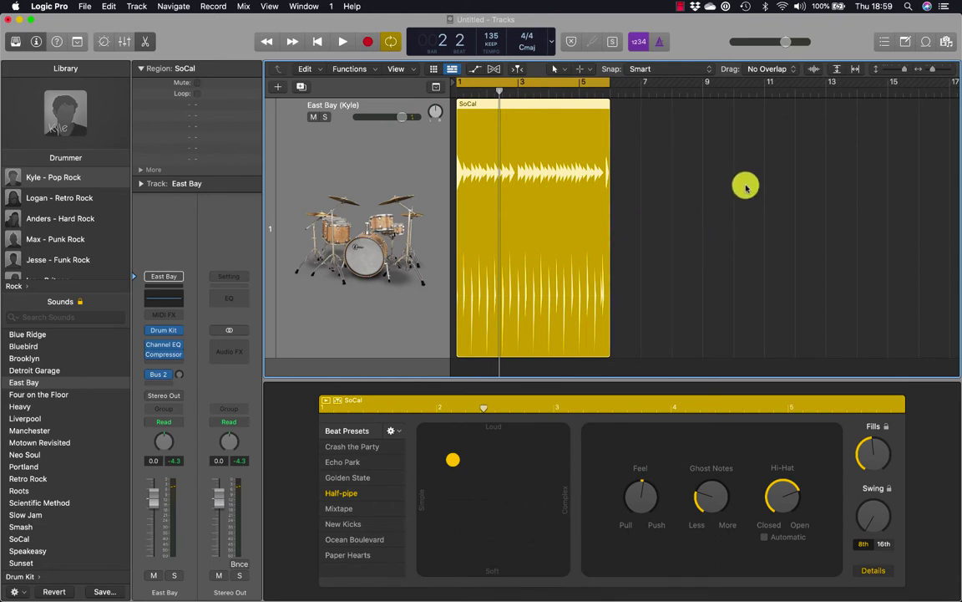
left_click(617, 230)
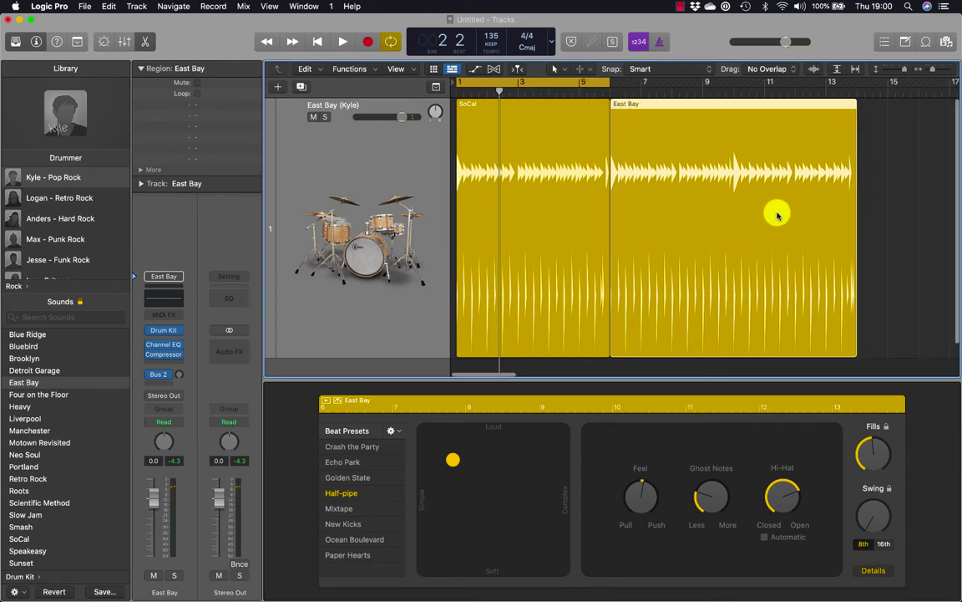
- Hide the detail settings and switch the second region from hi-hat to cymbals
left_click(882, 571)
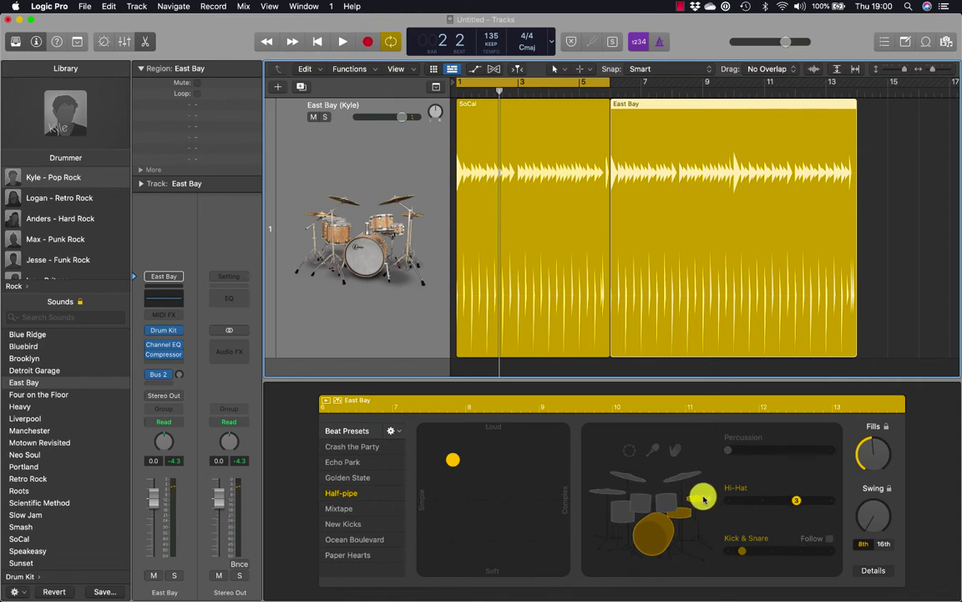
left_click(627, 479)
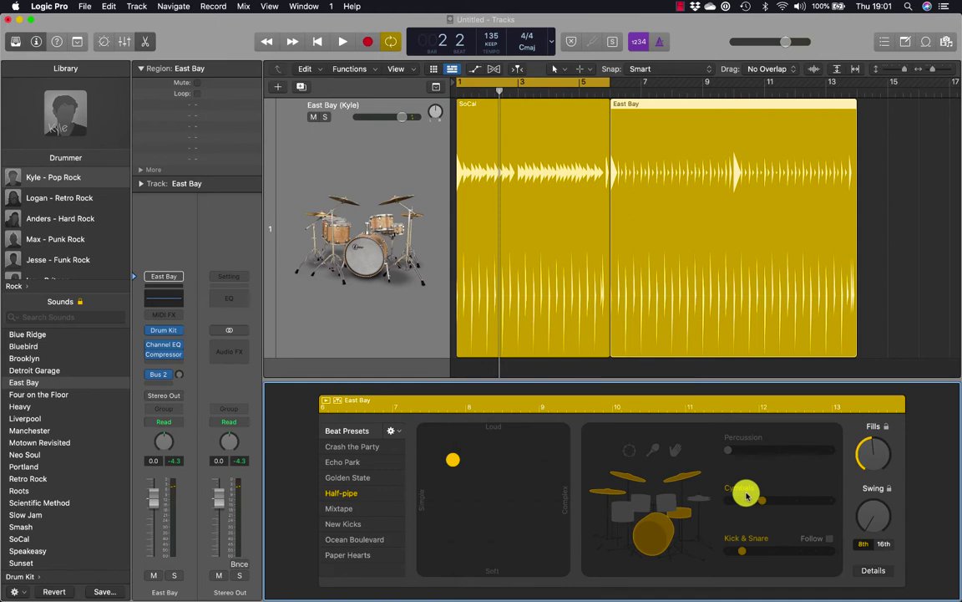
- Set the cycle range to bars 5 to 7 and audition the transition between the two regions
left_click(645, 161)
left_click(585, 83)
left_click_drag(585, 84, 642, 81)
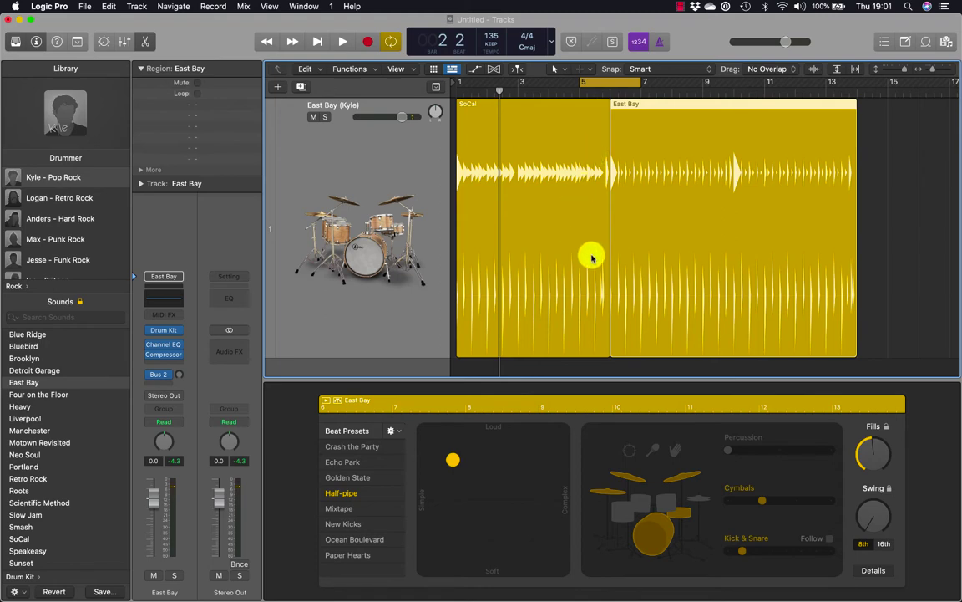
key("space")
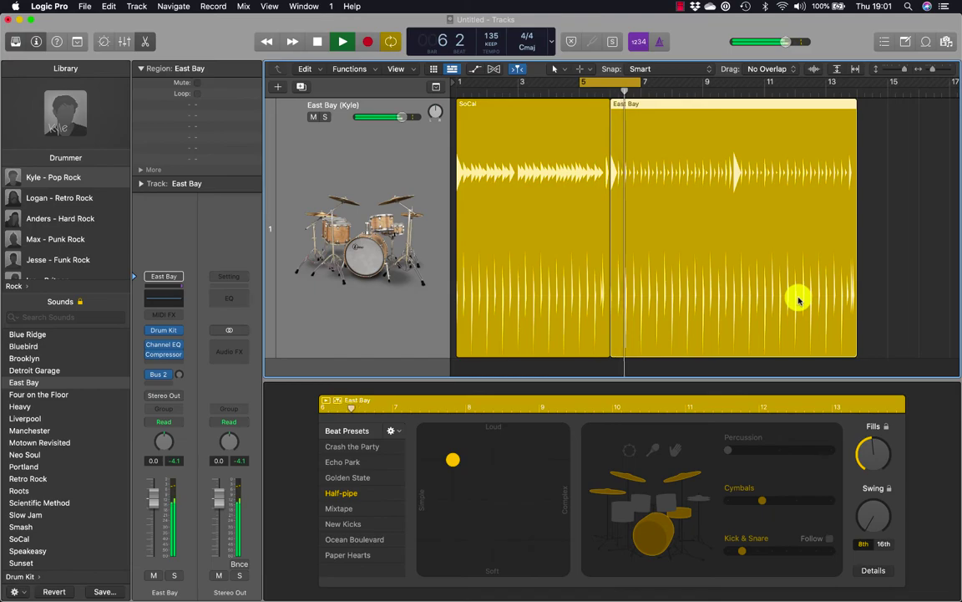
key("space")
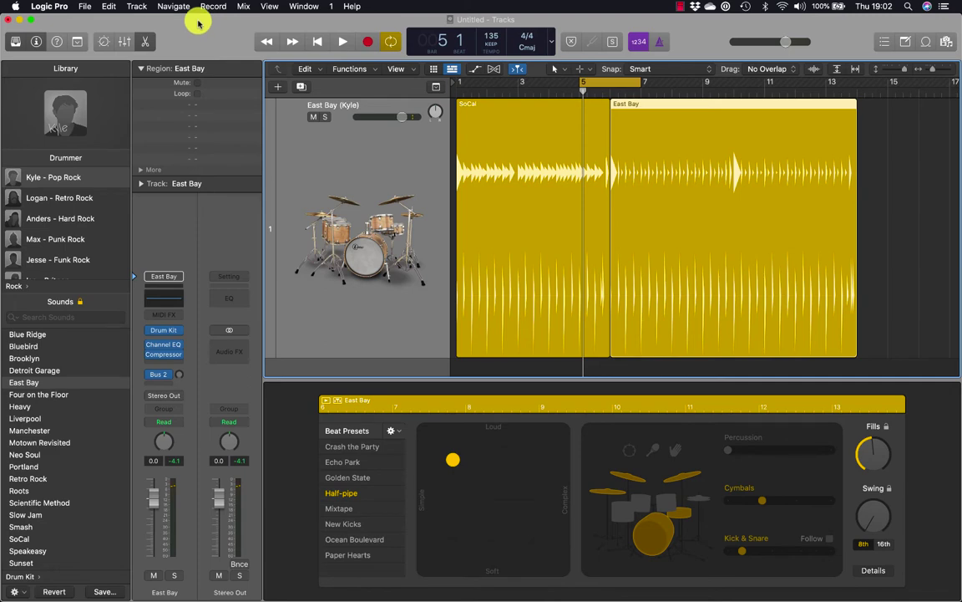
- Show the global tracks above the Drummer track, and hide the Drummer Editor and the Library to free space
left_click(138, 5)
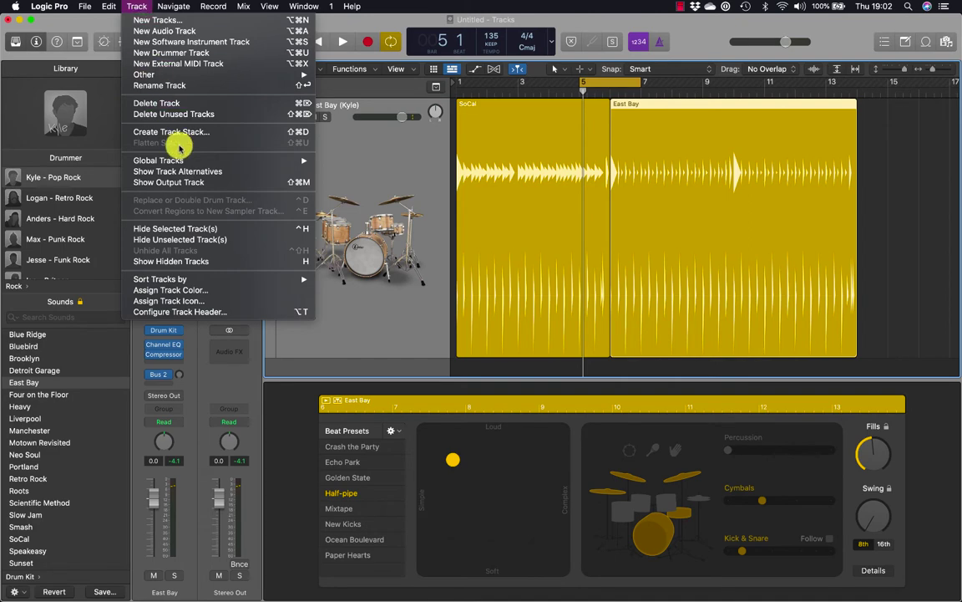
mouse_move(178, 159)
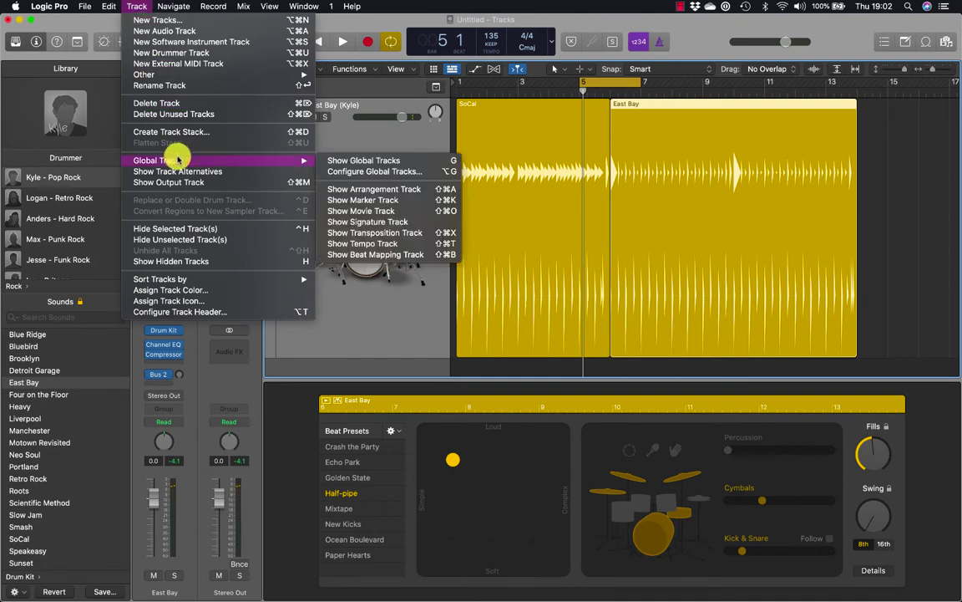
left_click(377, 160)
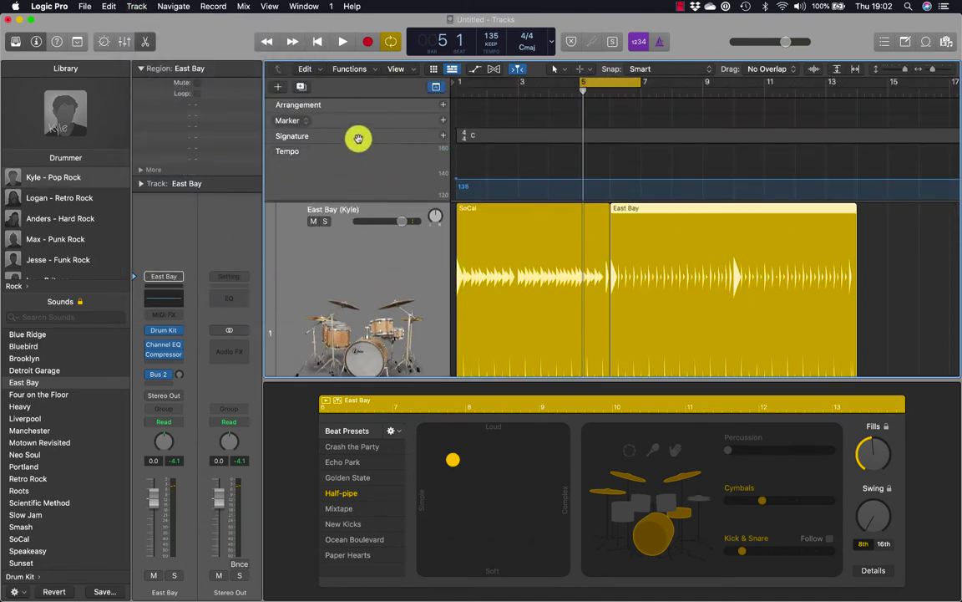
left_click_drag(482, 377, 476, 550)
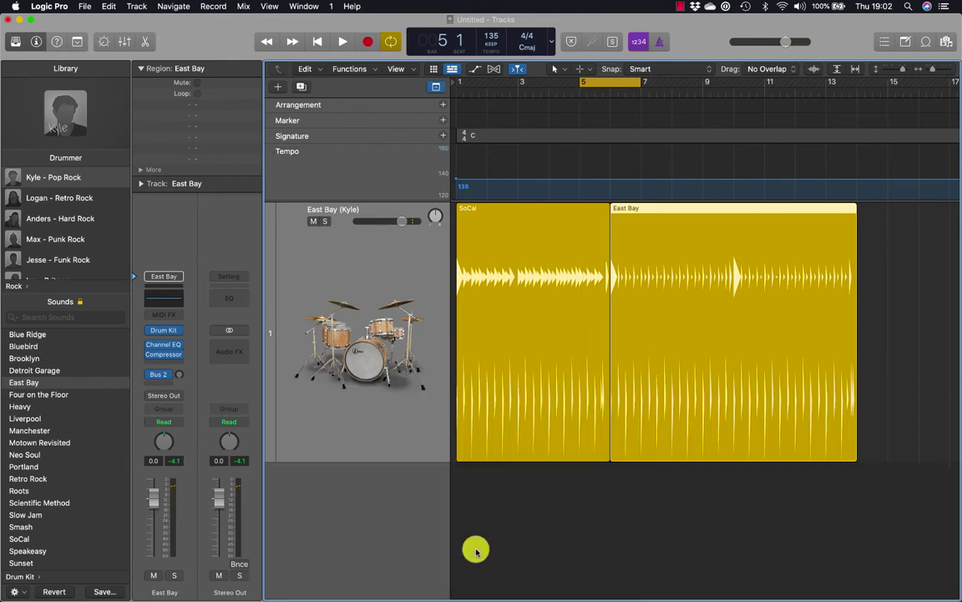
key("y")
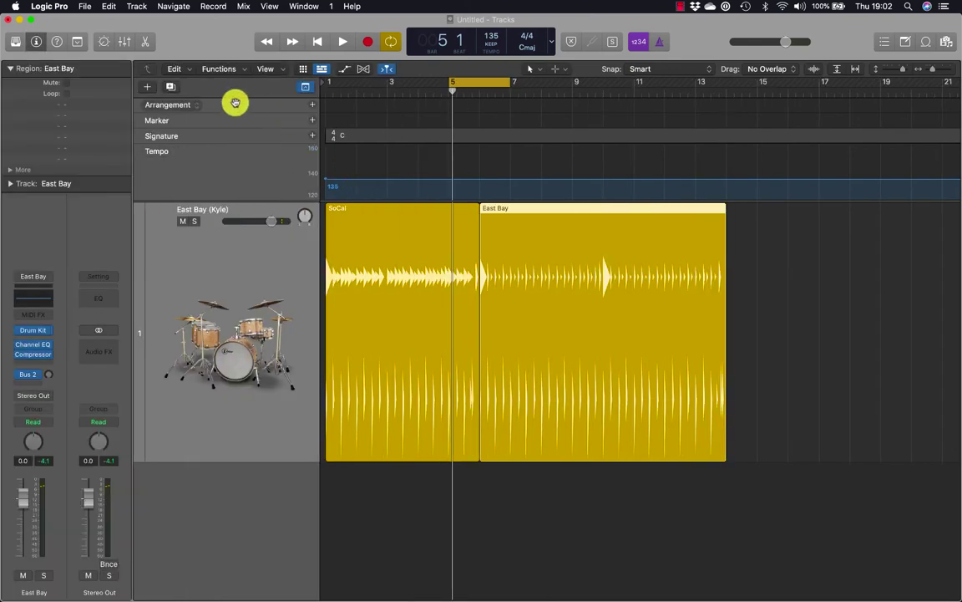
- Toggle the global tracks off and back on several times
key("g")
key("g")
key("g")
key("g")
key("g")
key("g")
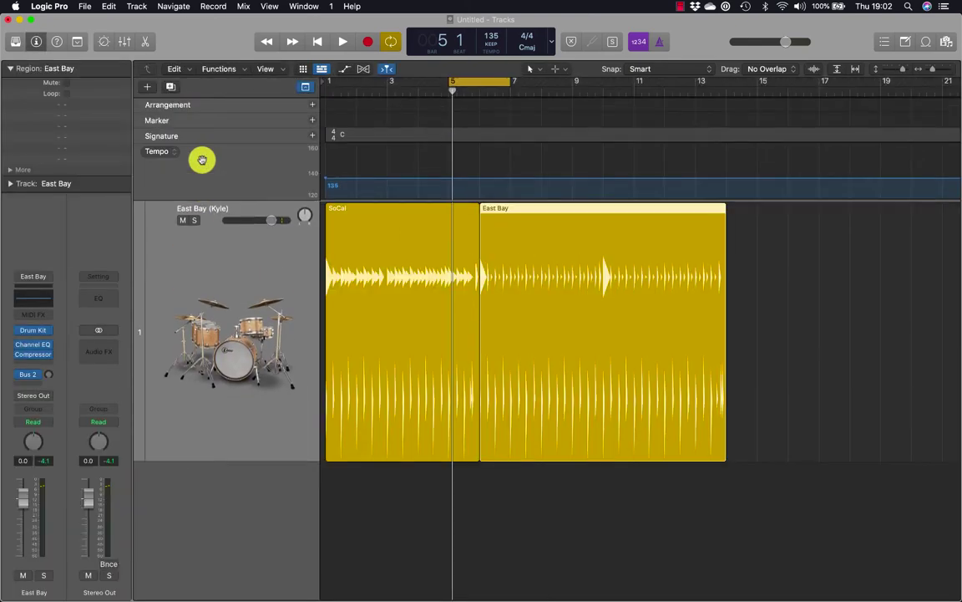
key("g")
key("g")
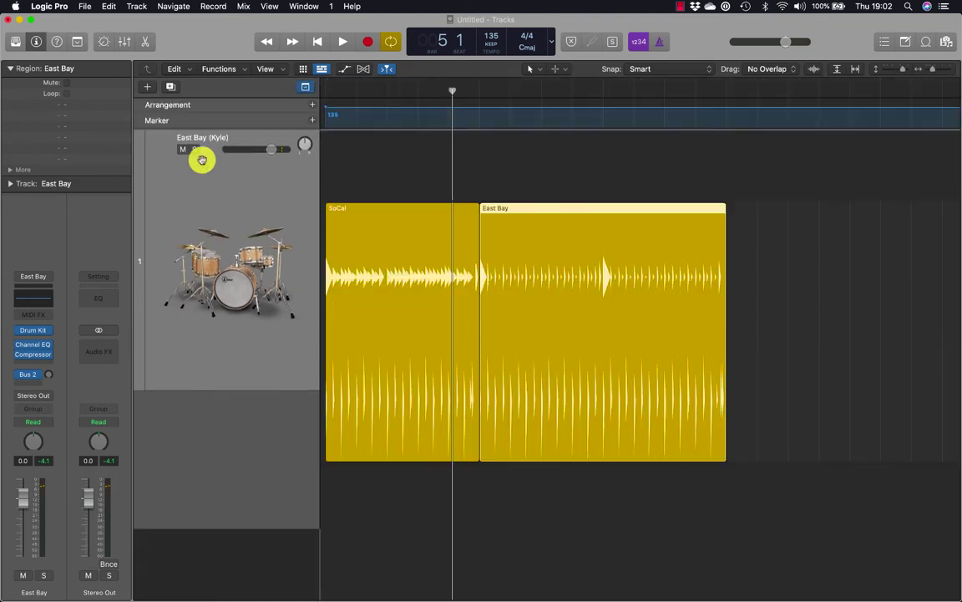
- Delete both Drummer regions from the track, and reset playback to bar 1 with Cycle off
left_click(225, 103)
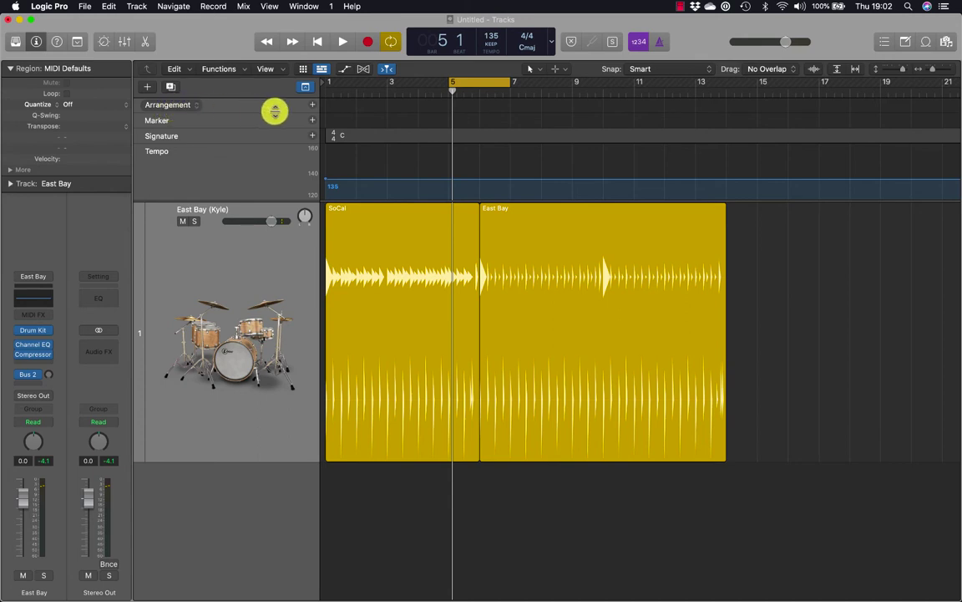
left_click_drag(812, 503, 373, 314)
key("Delete")
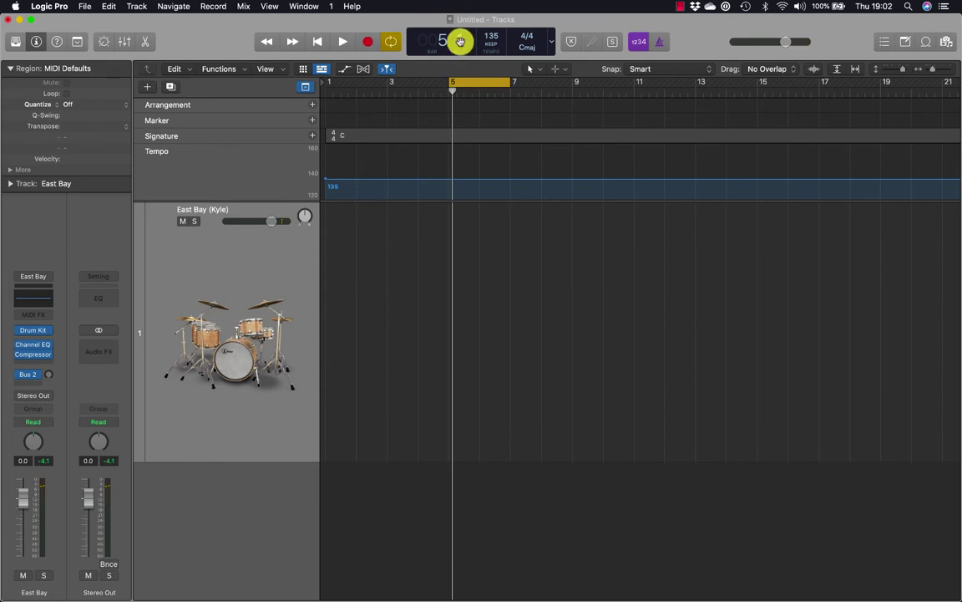
left_click(488, 83)
key("Return")
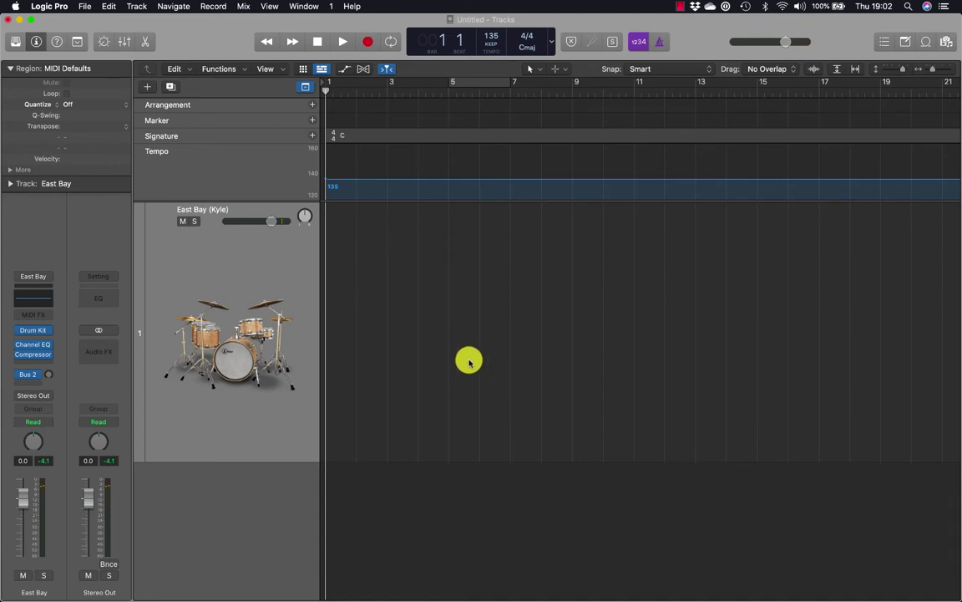
- Check which global tracks can be displayed, hiding the Tempo track and showing it again
right_click(246, 106)
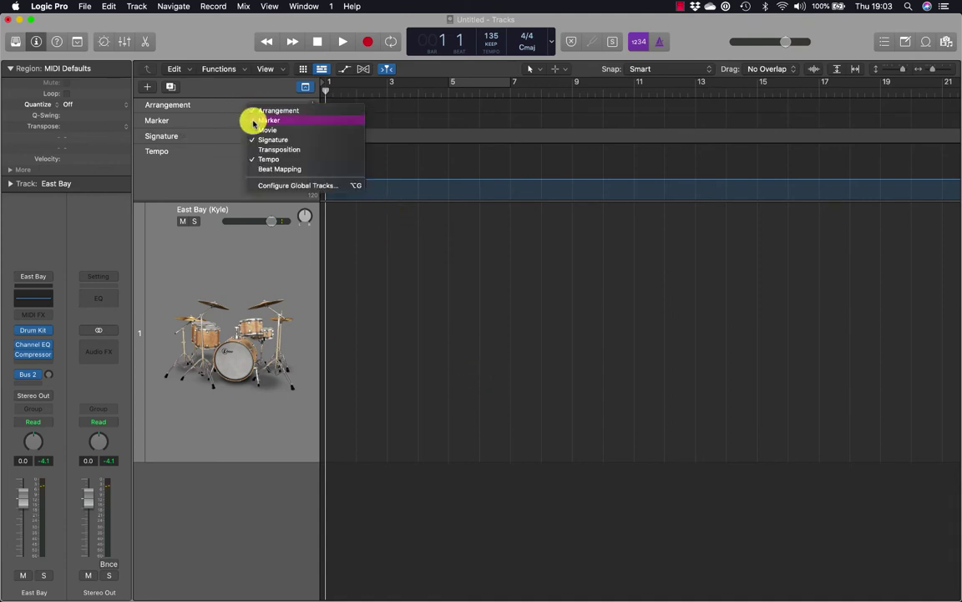
left_click(209, 107)
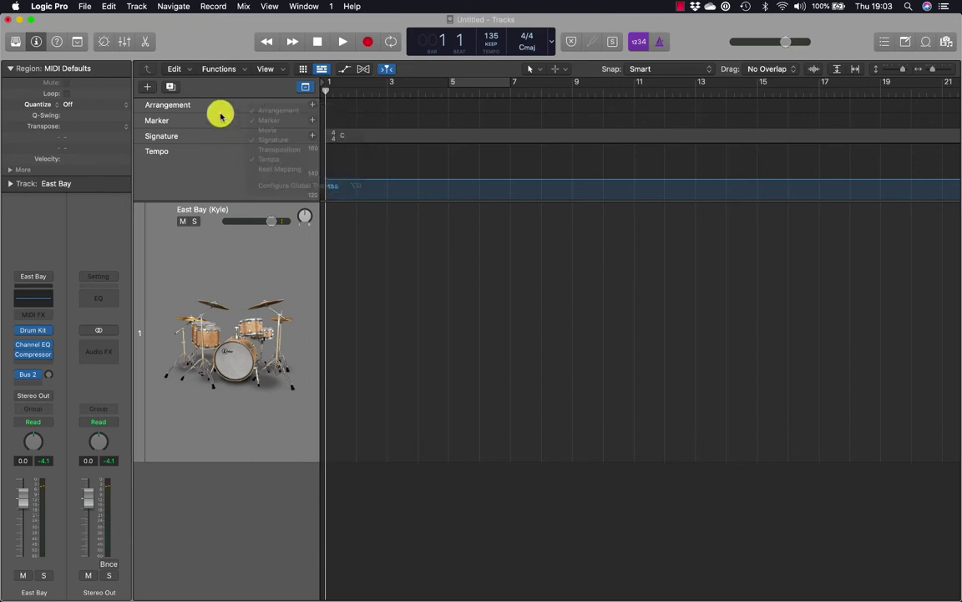
right_click(231, 164)
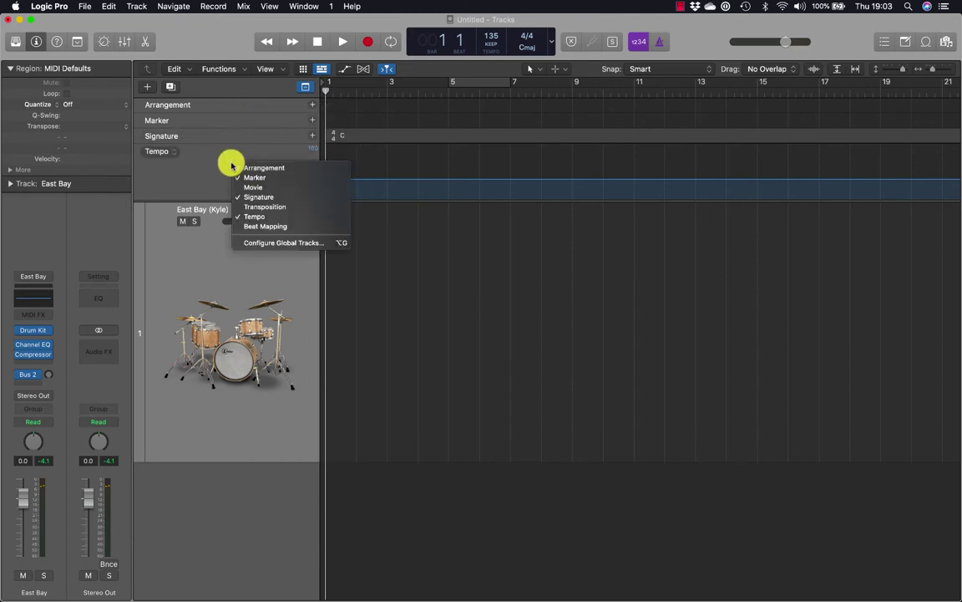
left_click(245, 217)
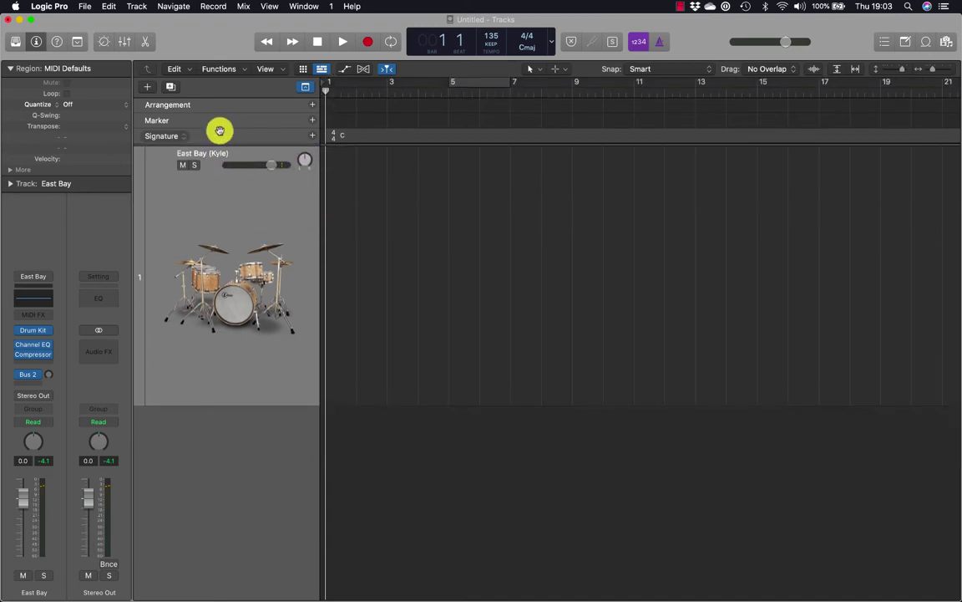
right_click(222, 126)
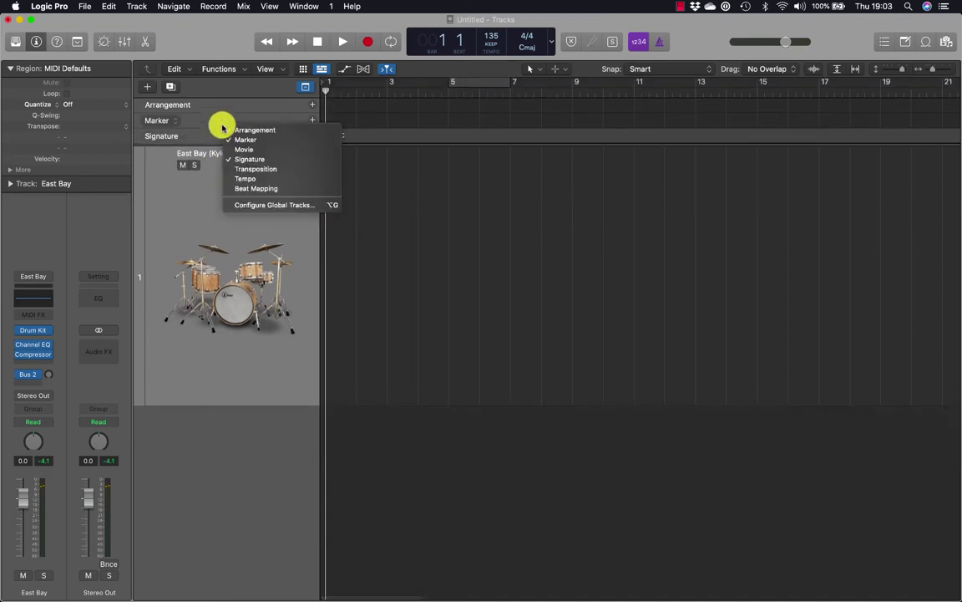
left_click(240, 177)
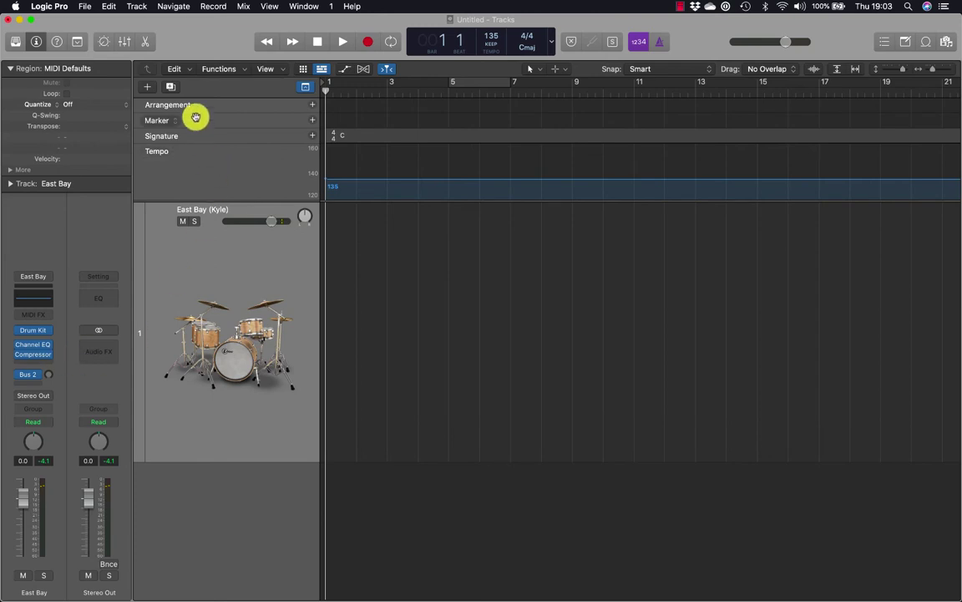
- Enlarge the Arrangement track's height and add a first arrangement marker at bar 1, keeping its default name
mouse_move(209, 112)
left_mouse_down()
mouse_move(213, 187)
mouse_move(214, 174)
left_mouse_up()
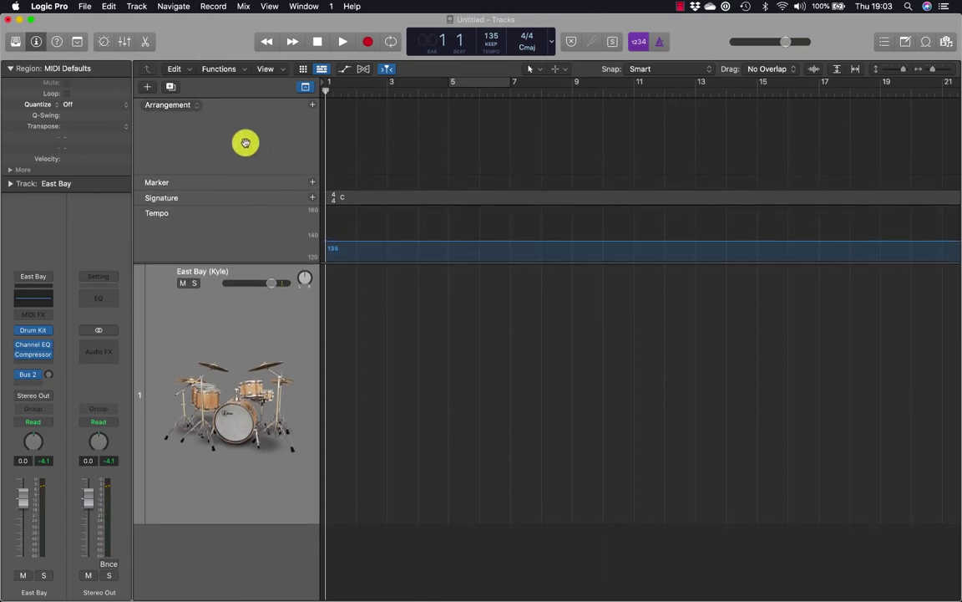
left_click(313, 108)
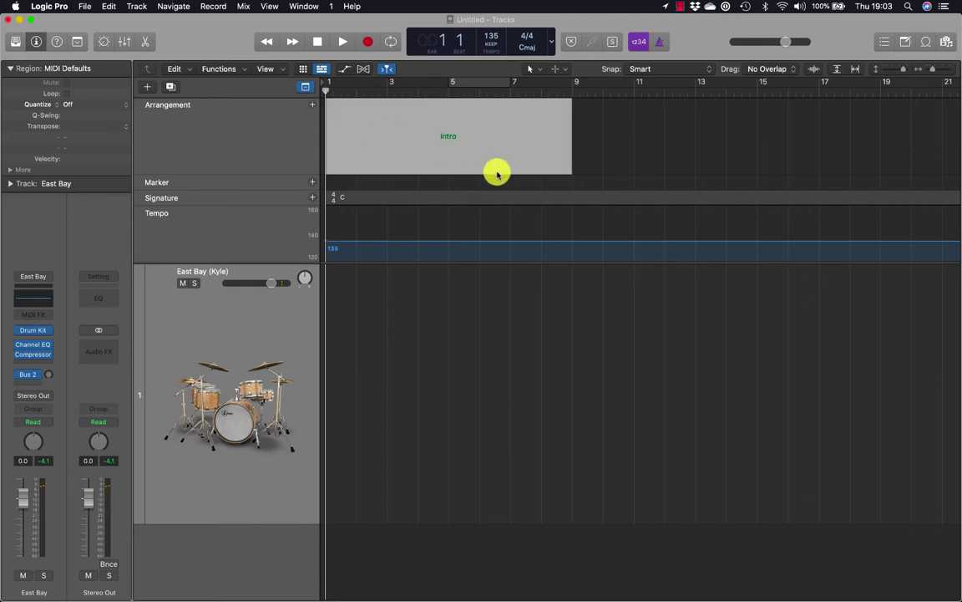
double_click(452, 138)
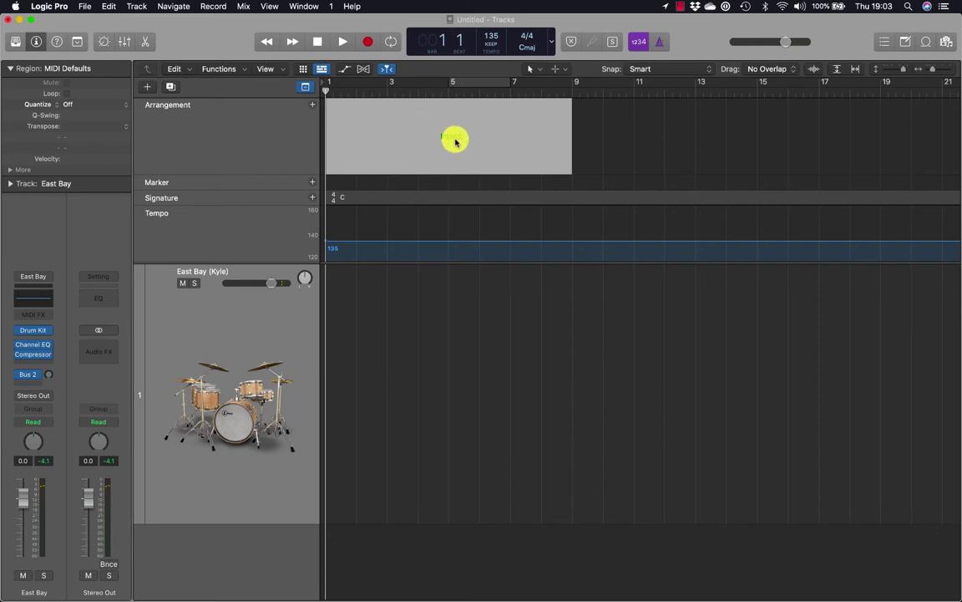
key("Return")
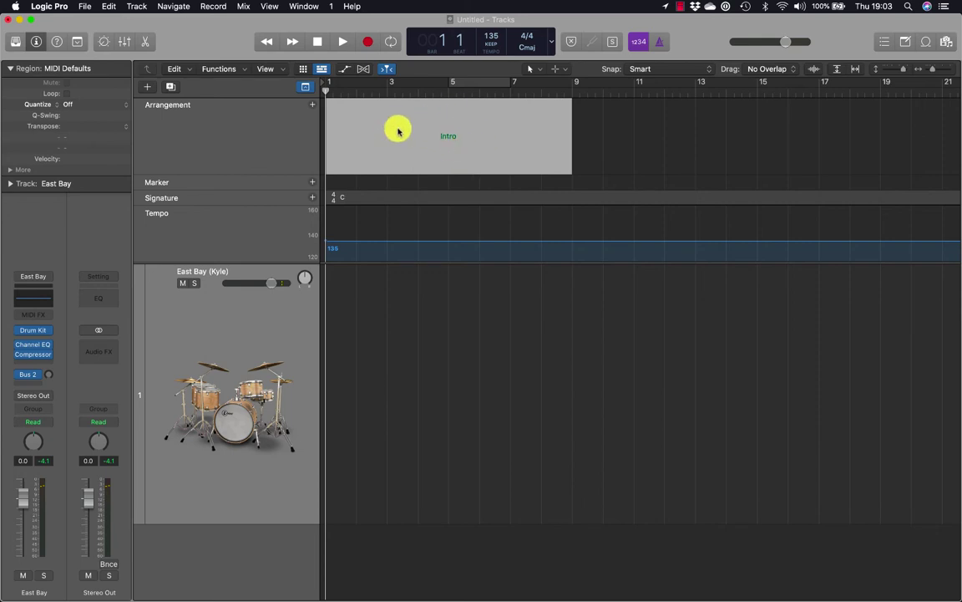
- Review the section names available for the Intro marker, leaving Intro selected
mouse_move(324, 101)
left_mouse_down()
mouse_move(409, 105)
mouse_move(383, 112)
left_mouse_up()
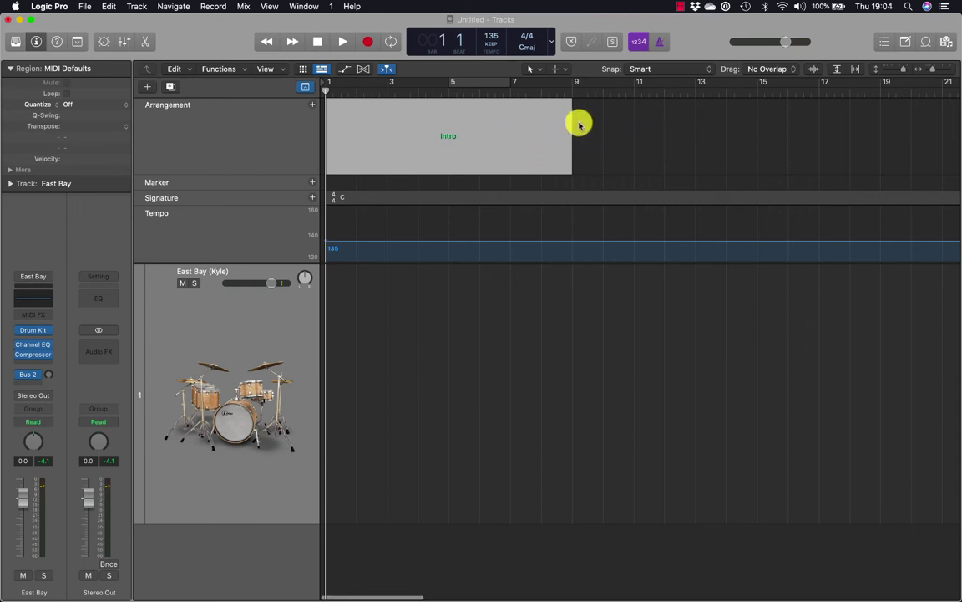
left_click(458, 139)
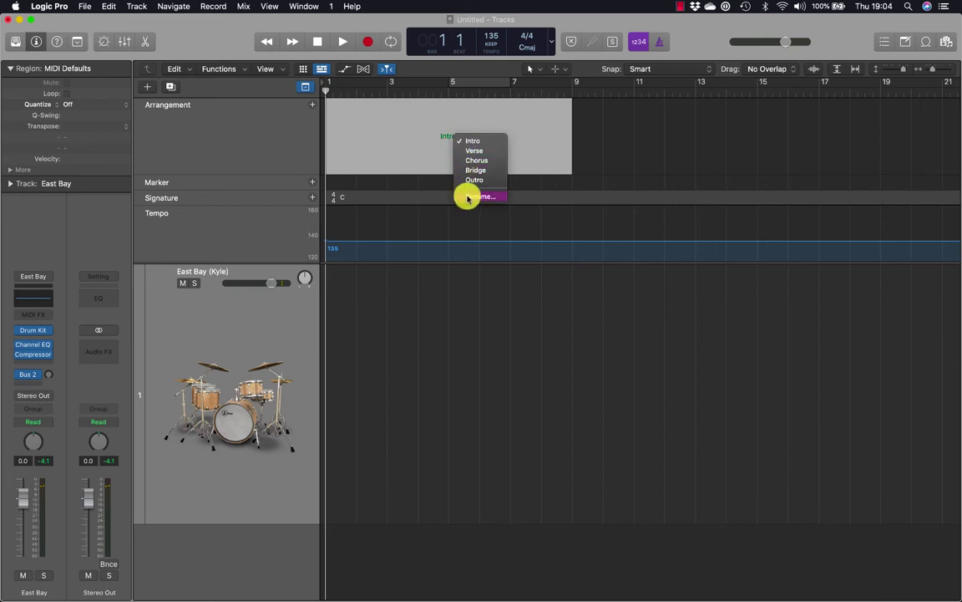
left_click(610, 134)
left_click(514, 152)
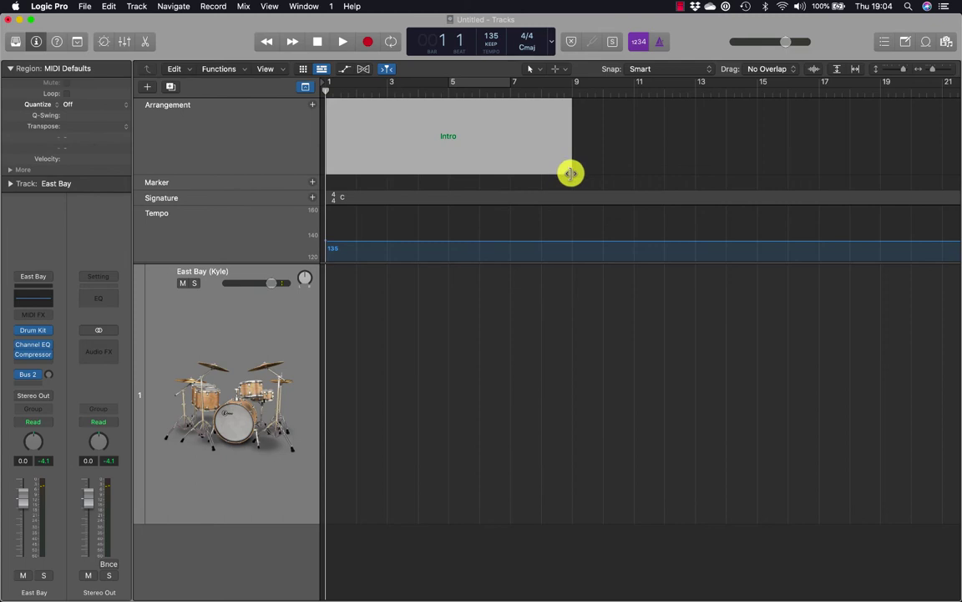
- Shorten the Intro marker to 4 bars and add the next arrangement marker after it
left_click_drag(570, 173, 448, 173)
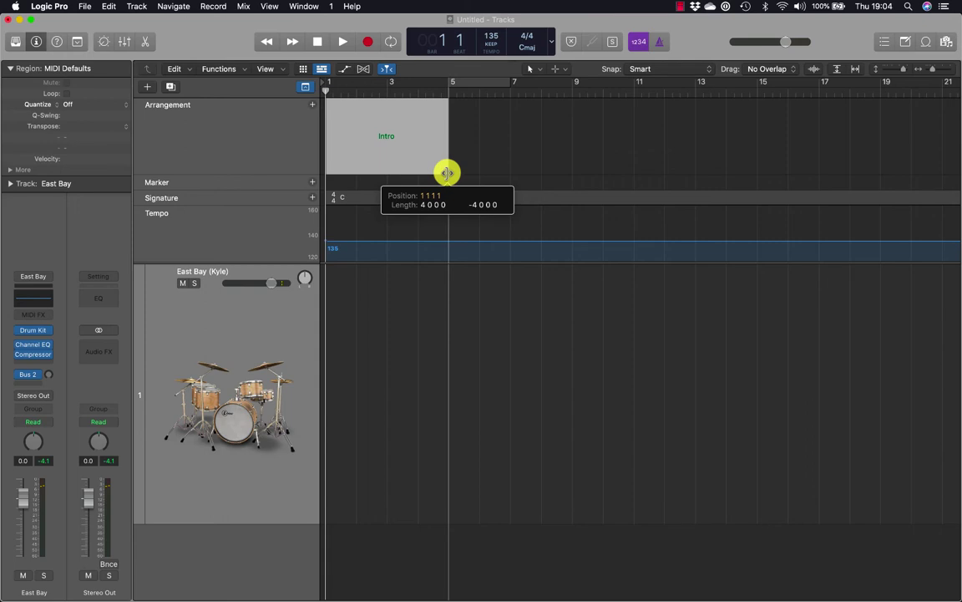
mouse_move(447, 173)
left_mouse_down()
mouse_move(437, 168)
mouse_move(449, 173)
left_mouse_up()
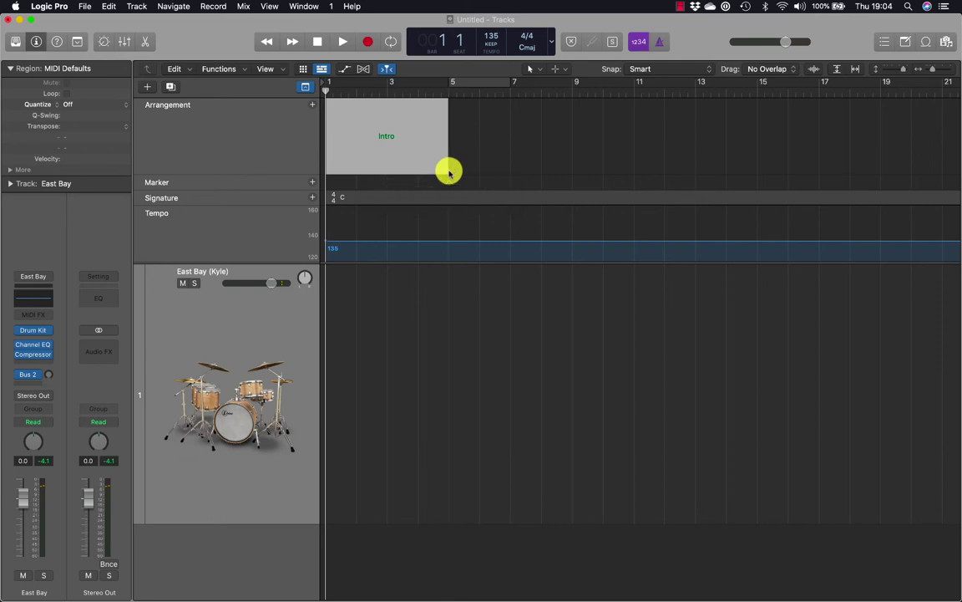
left_click(313, 106)
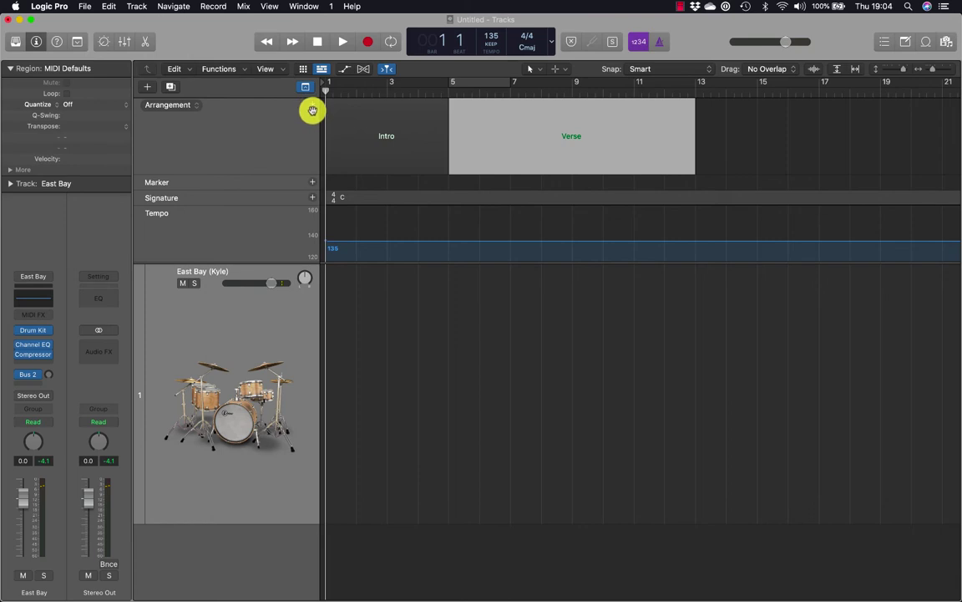
- Shorten the Verse marker to about 4 bars, ending near bar 9, and add a Chorus marker after it
double_click(573, 136)
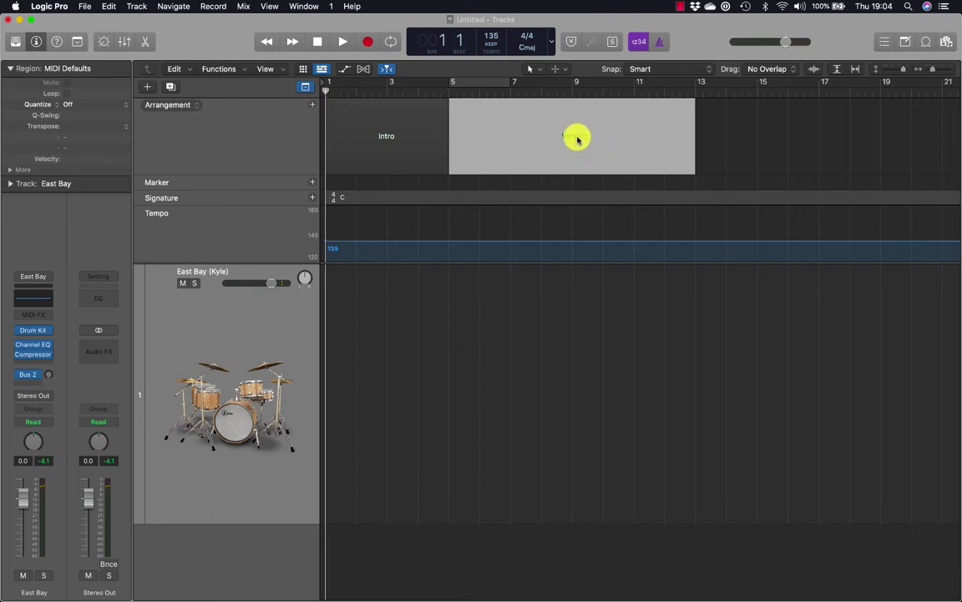
key("Return")
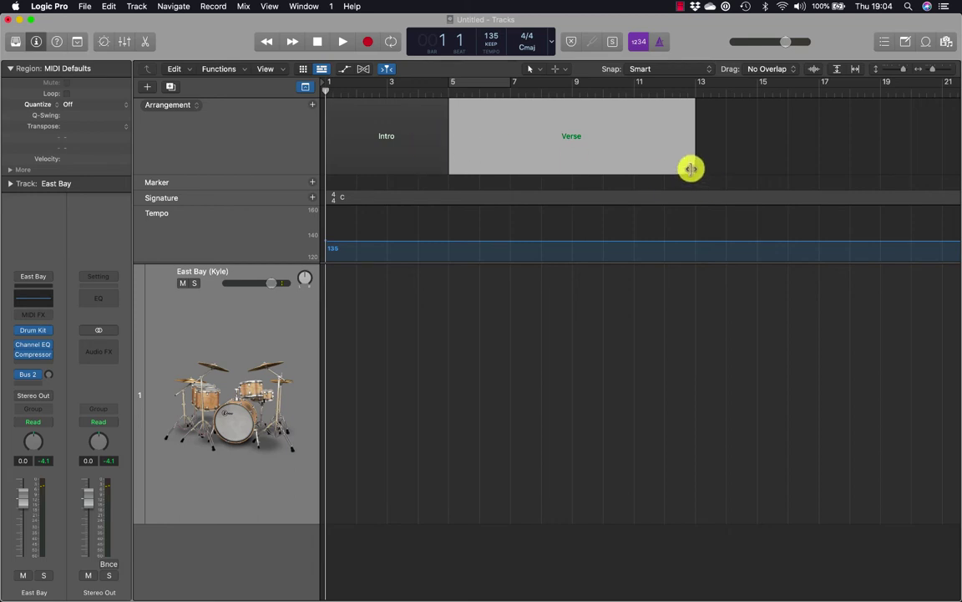
left_click_drag(690, 169, 575, 176)
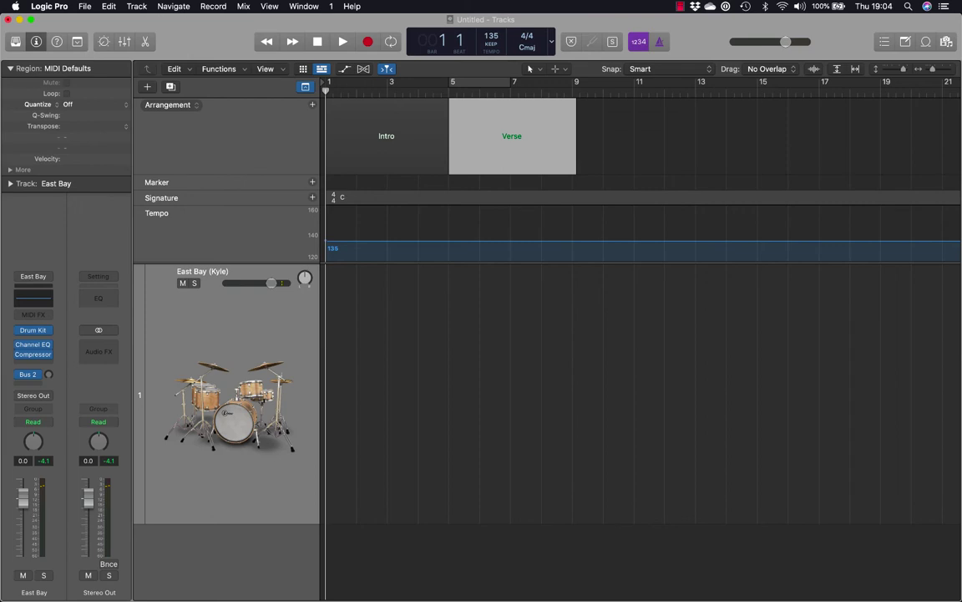
left_click(312, 104)
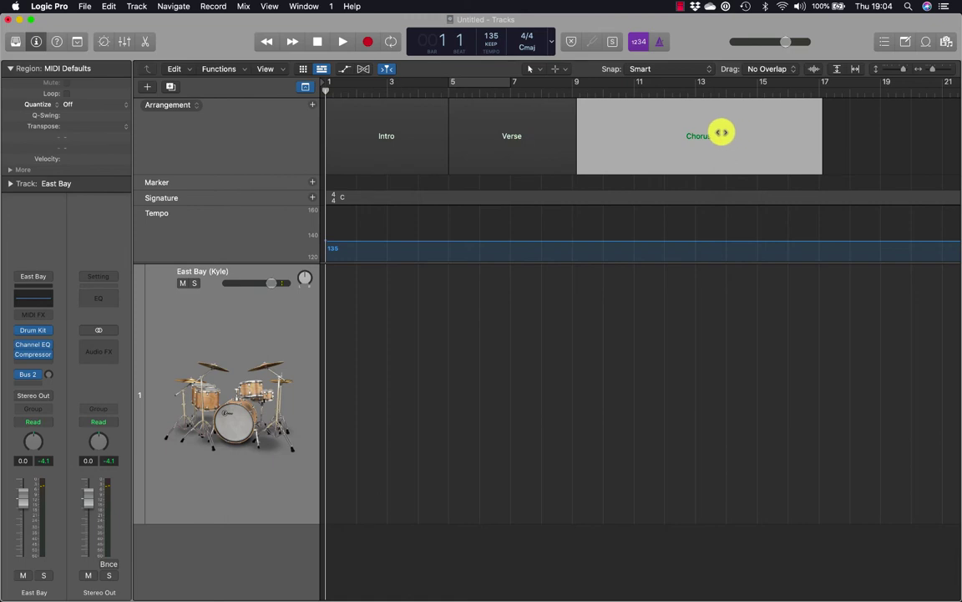
left_click(708, 137)
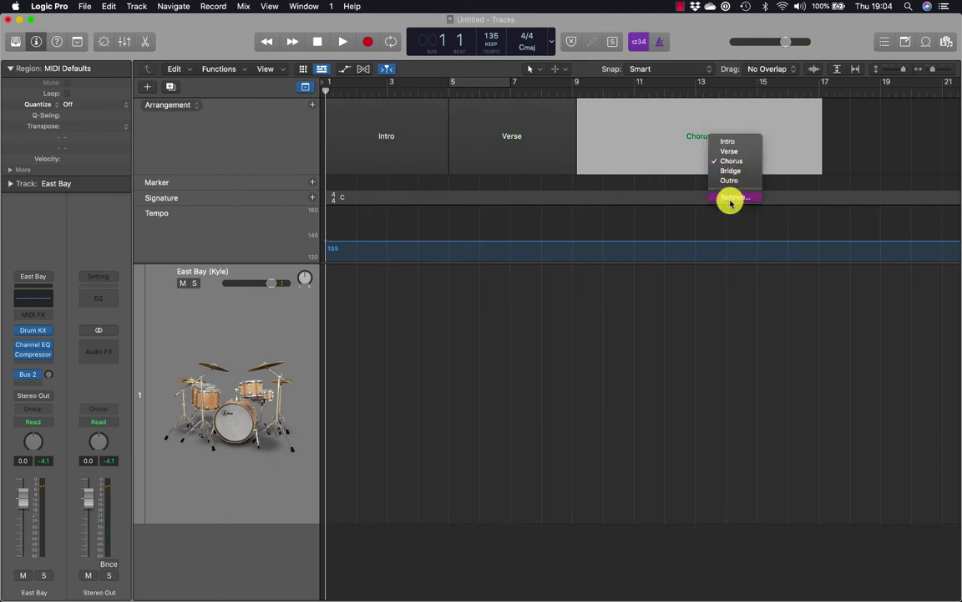
left_click(547, 141)
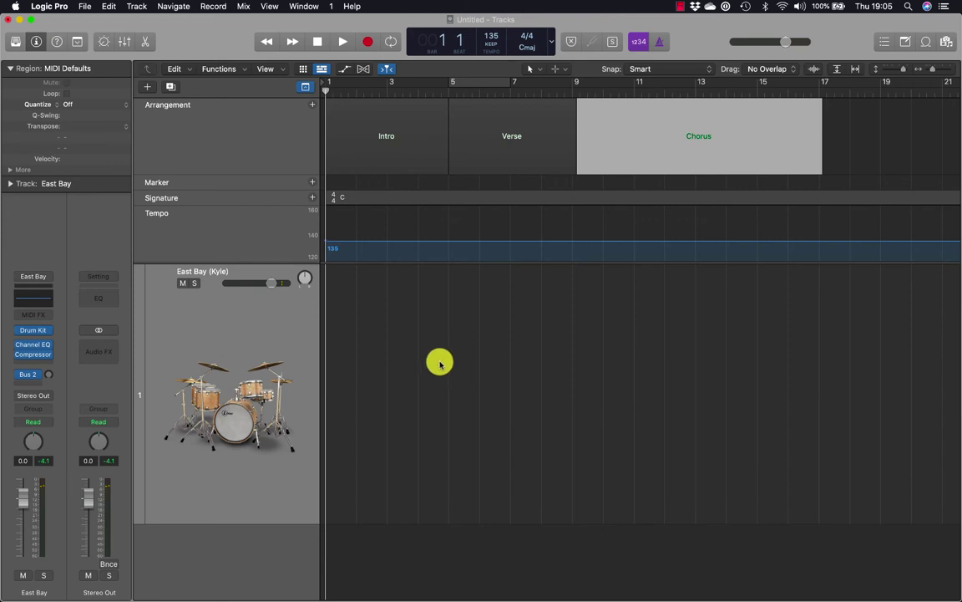
- Populate the empty East Bay track with Drummer regions that follow the Intro, Verse and Chorus markers
left_click(389, 364)
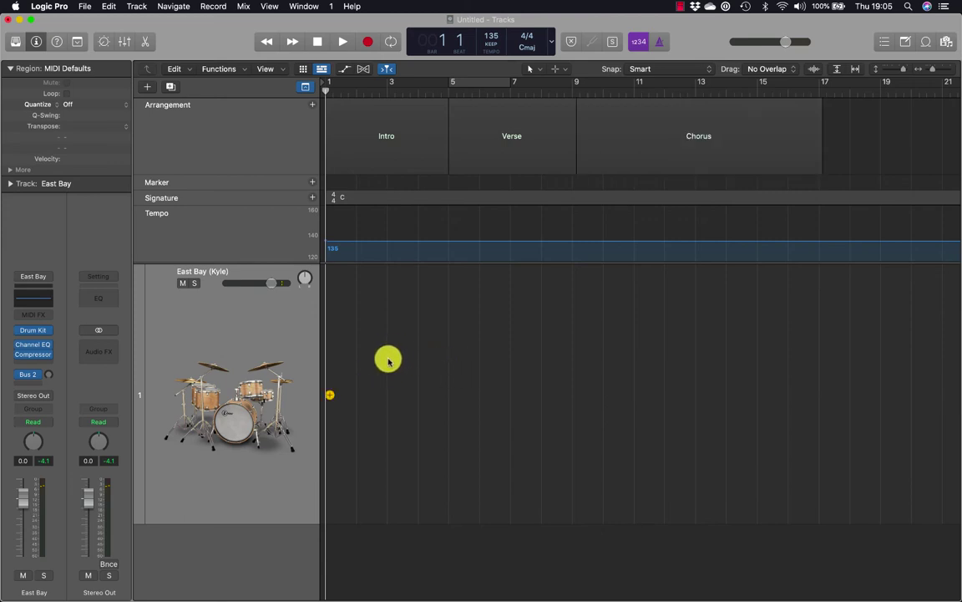
right_click(389, 361)
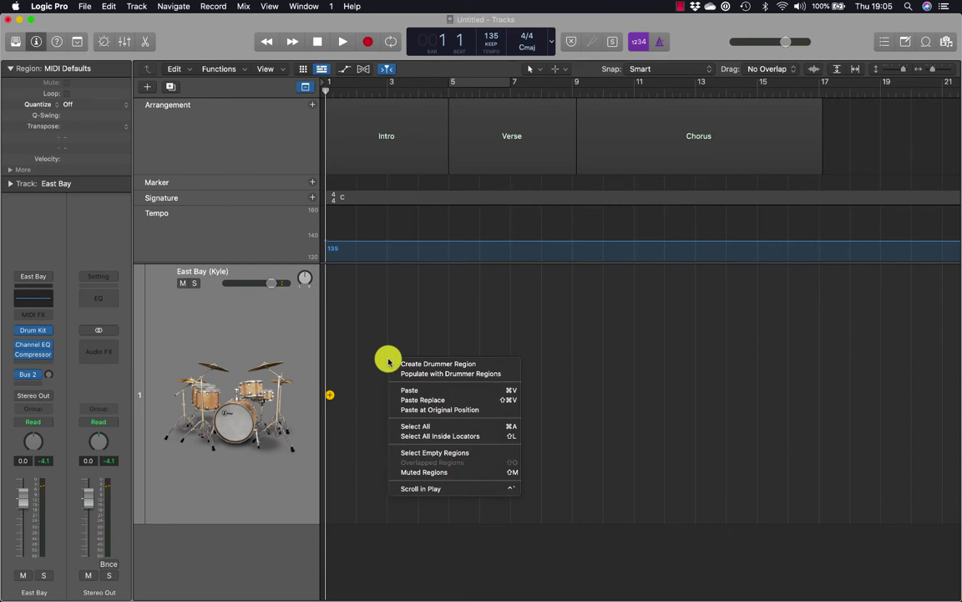
left_click(432, 378)
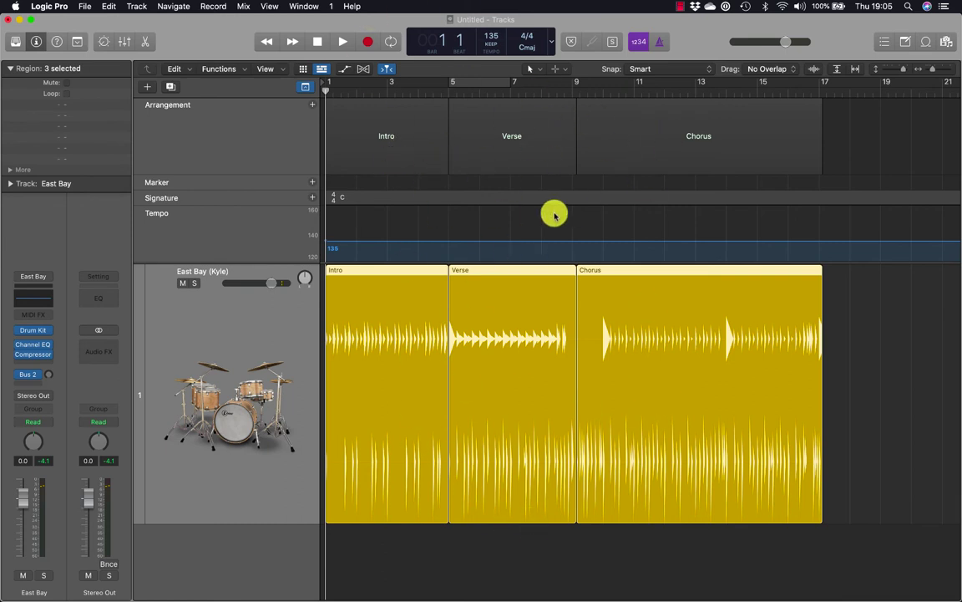
- Move the boundary between the Intro and Verse markers to bar 4 and replace all Drummer regions with newly populated ones
left_click(540, 149)
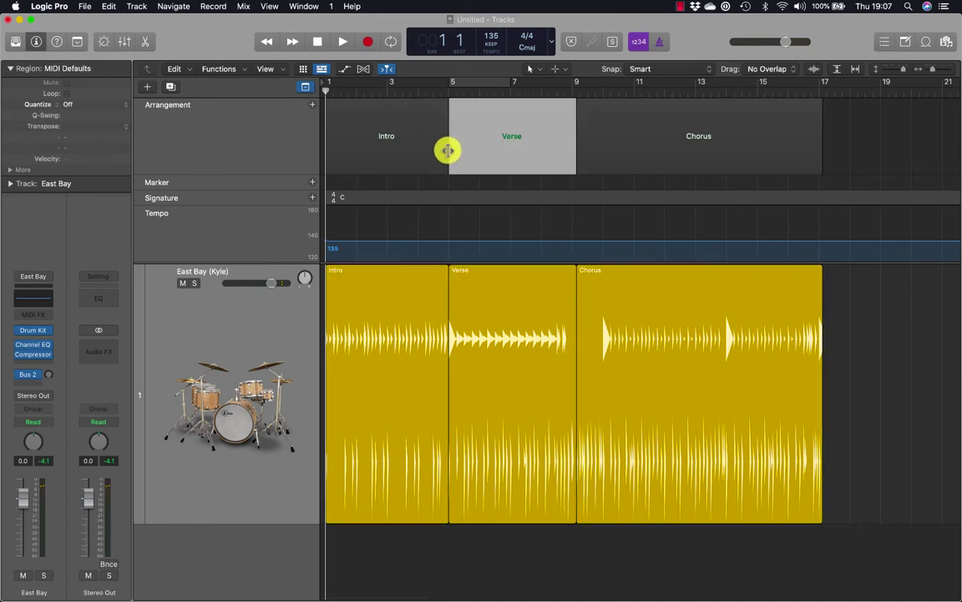
left_click_drag(447, 151, 417, 154)
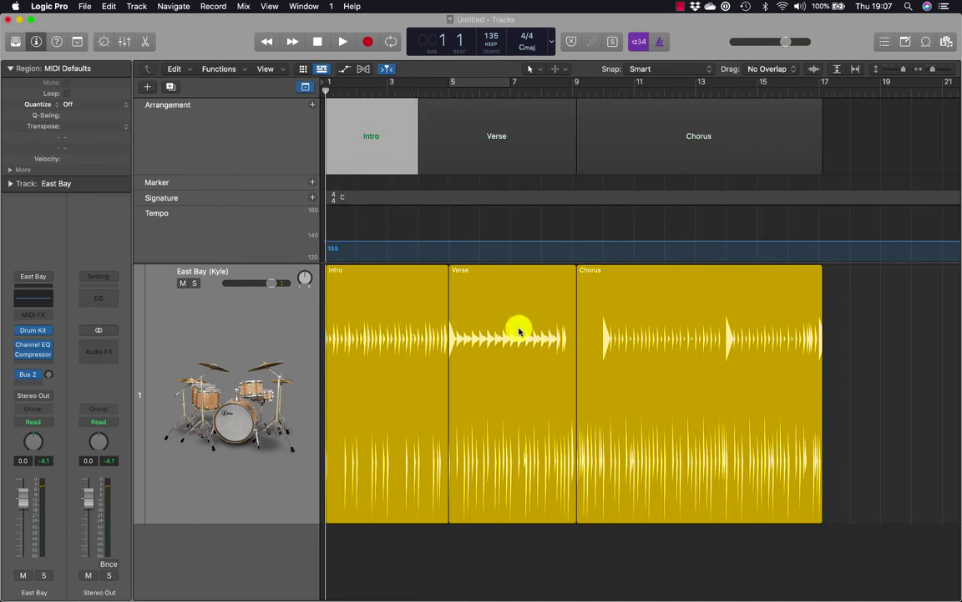
left_click_drag(860, 436, 400, 421)
key("Delete")
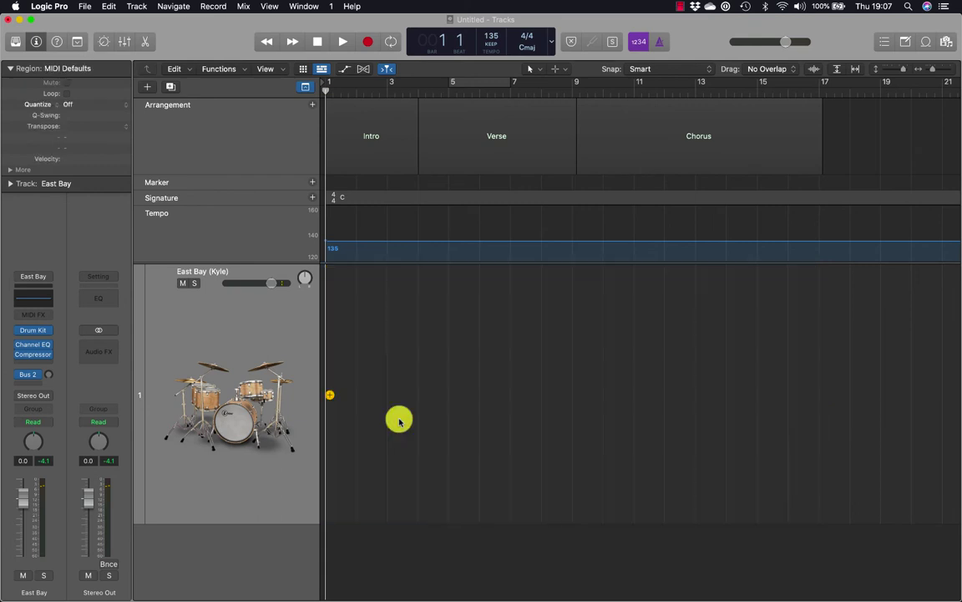
right_click(361, 324)
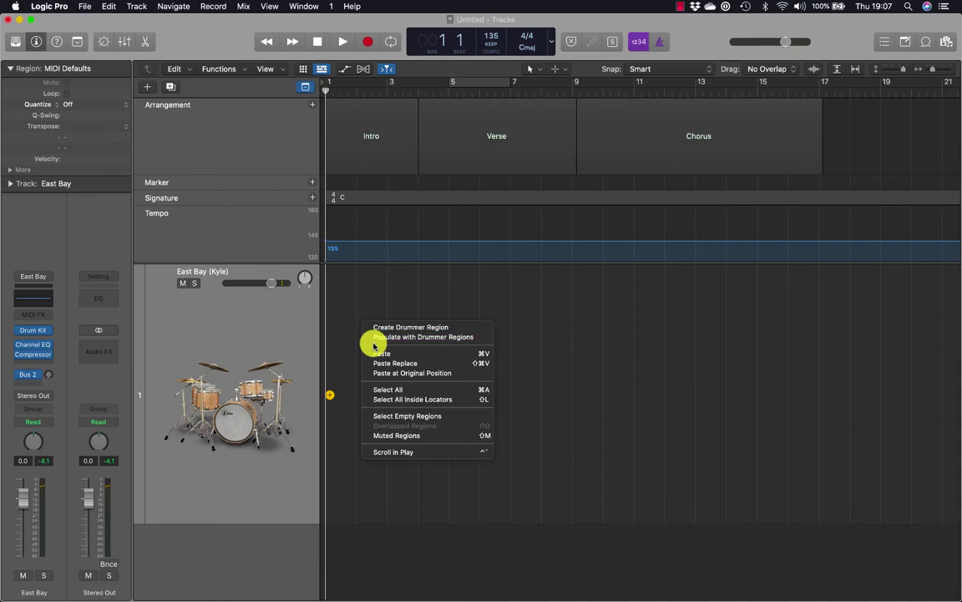
left_click(380, 338)
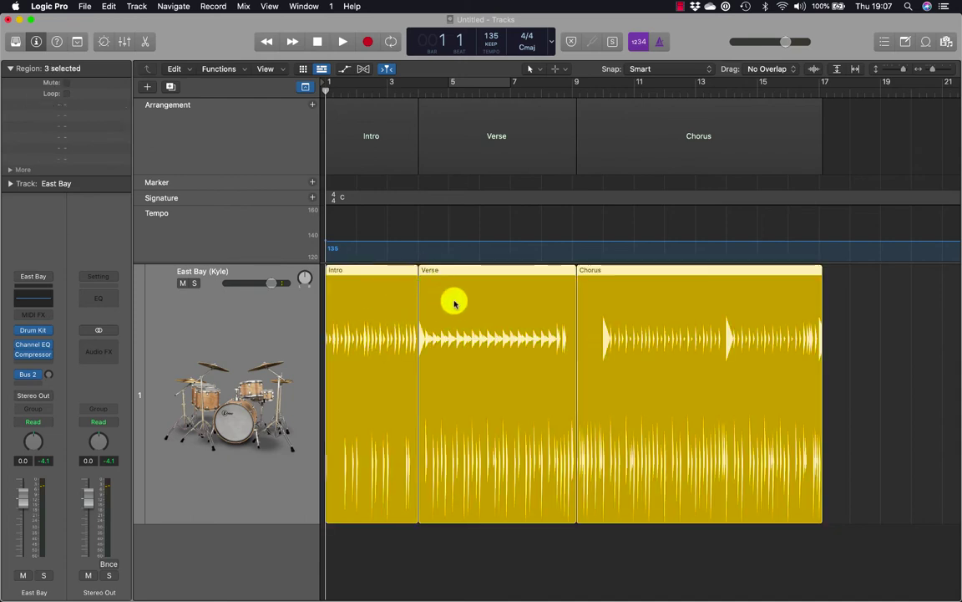
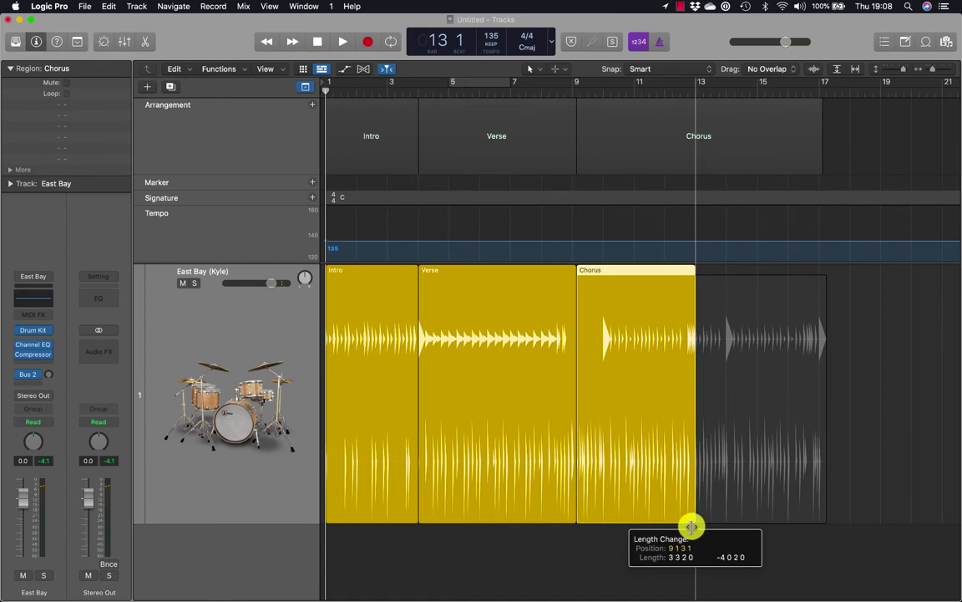
- Shorten the Chorus region to end at bar 13 and loop it to about bar 17
left_click_drag(694, 270, 812, 279)
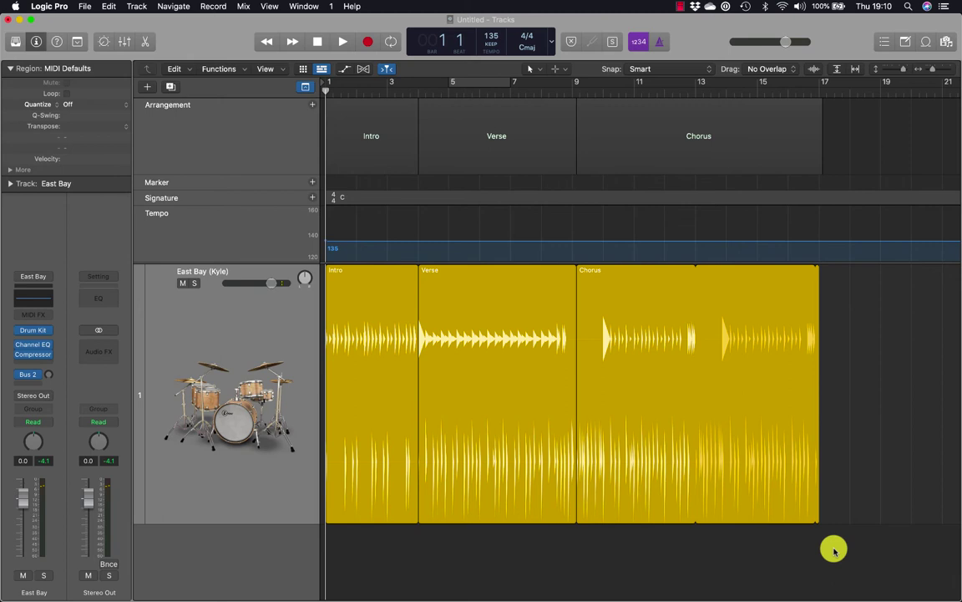
key("super+alt+2")
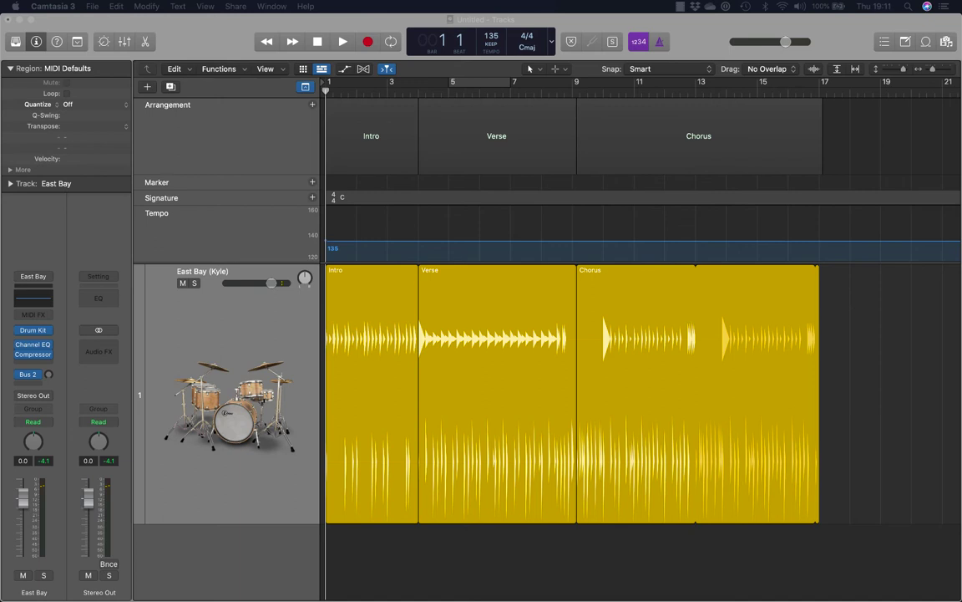
left_click(190, 62)
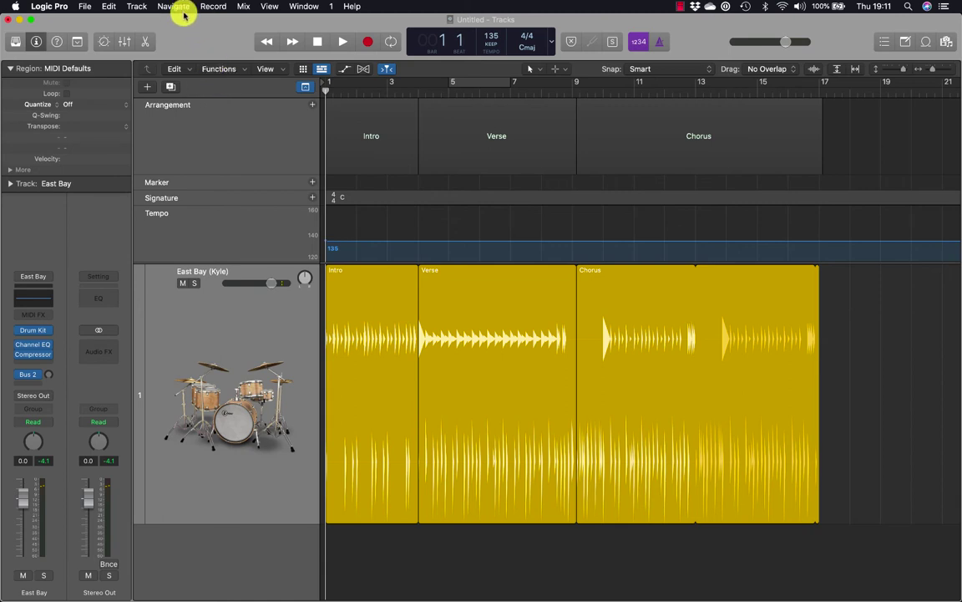
- Show and hide the East Bay track's Smart Controls repeatedly, leaving them open
left_click(104, 43)
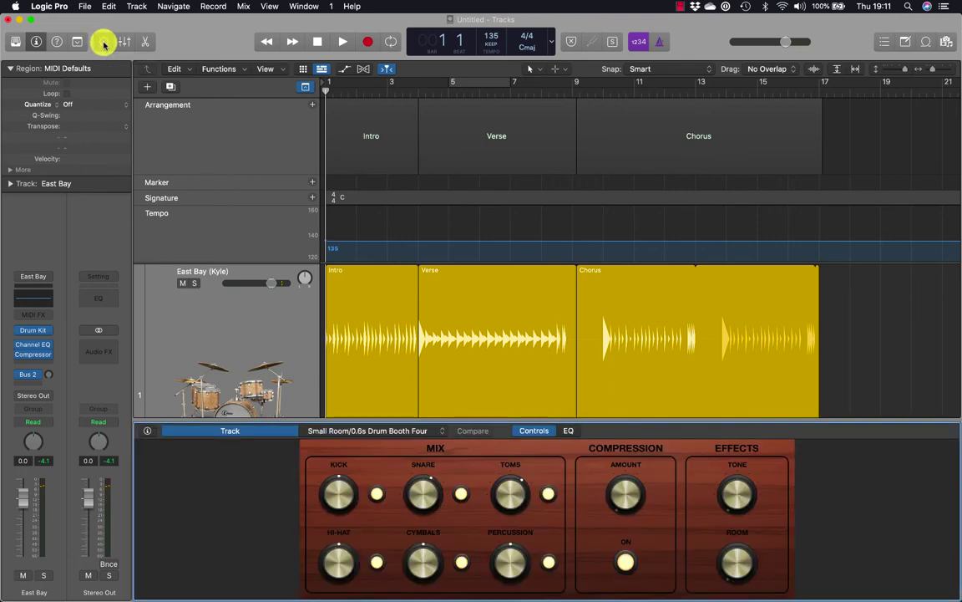
left_click(104, 43)
left_click(104, 43)
left_click(103, 43)
left_click(103, 43)
left_click(104, 43)
left_click(104, 44)
left_click(103, 43)
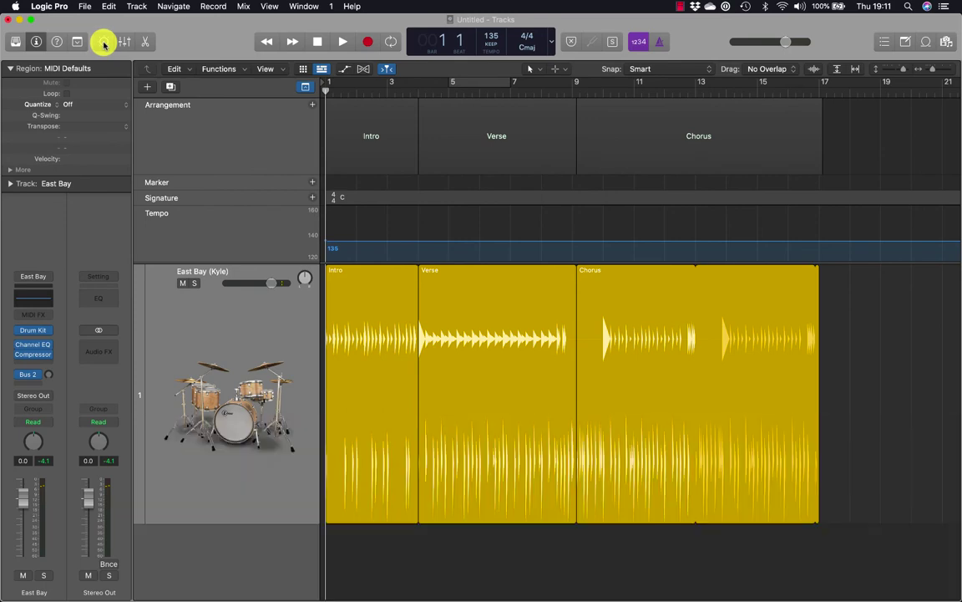
left_click(104, 43)
left_click(104, 43)
left_click(104, 43)
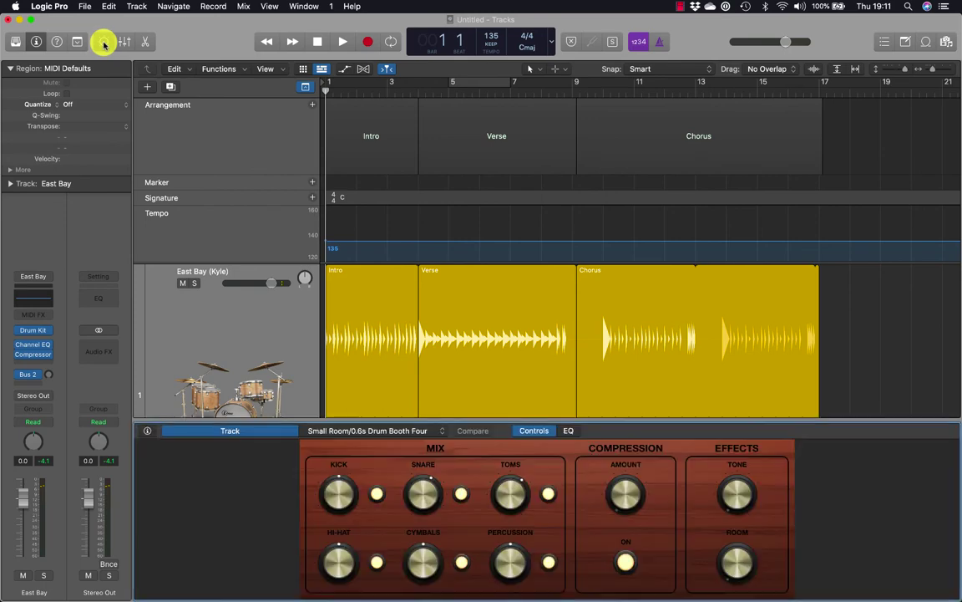
left_click(104, 44)
left_click(104, 43)
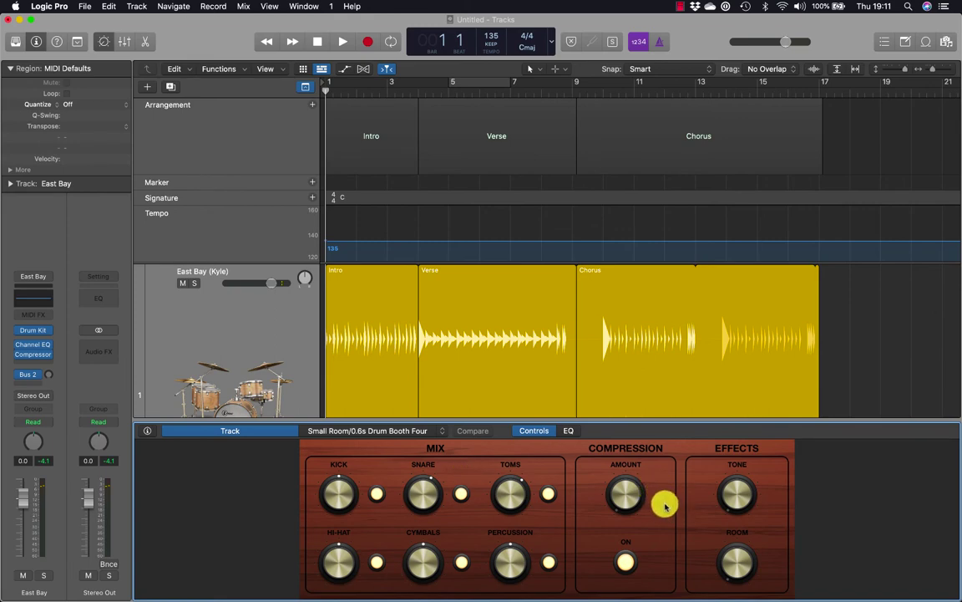
- Try the snare's on/off switch, set the cycle range to the Intro section and start playback
left_click(462, 494)
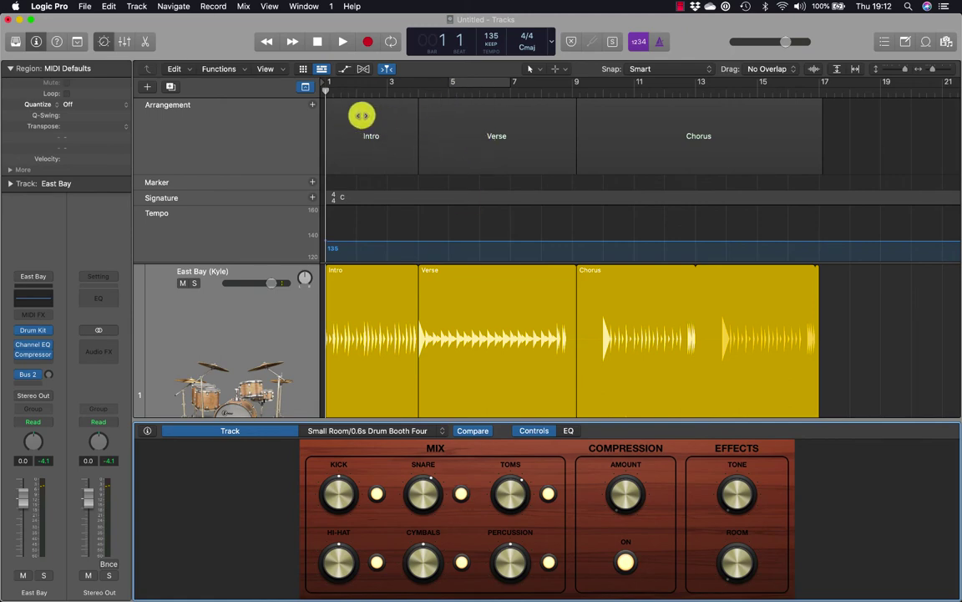
left_click_drag(361, 117, 361, 85)
key("space")
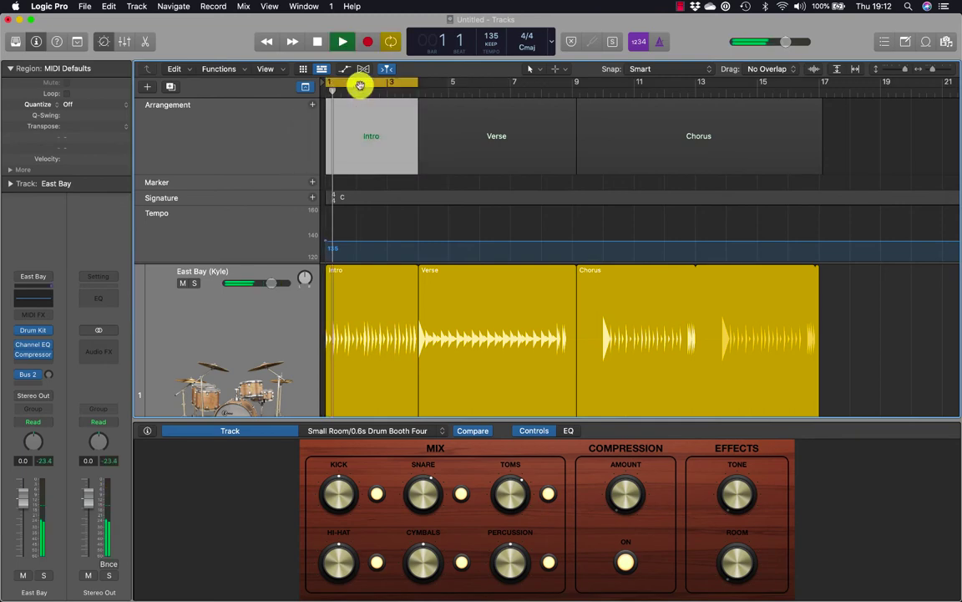
- Switch off the snare, kick, hi-hat, cymbals, toms and percussion in the drum mix while the Intro plays
left_click(462, 498)
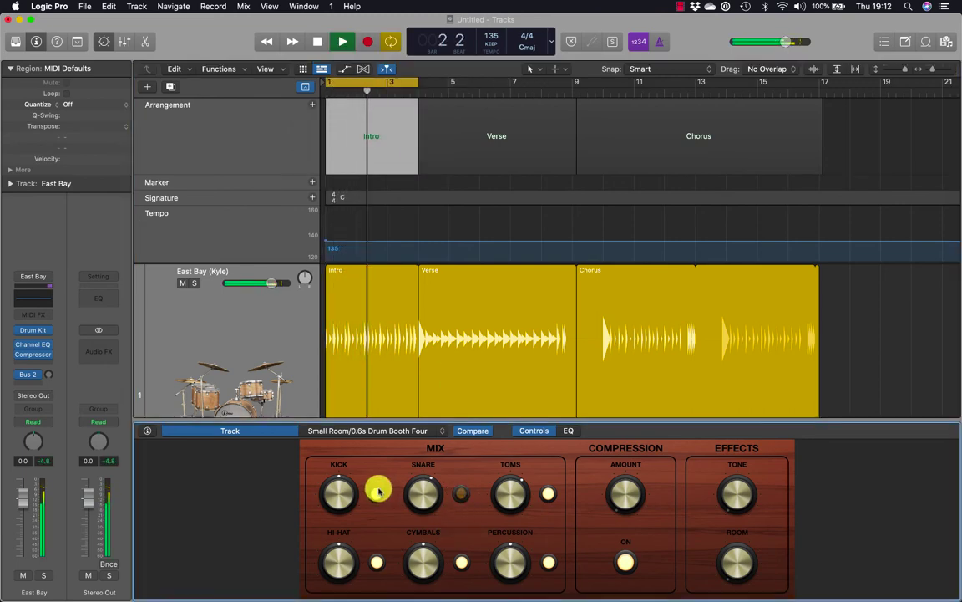
left_click(376, 493)
left_click(377, 562)
left_click(461, 562)
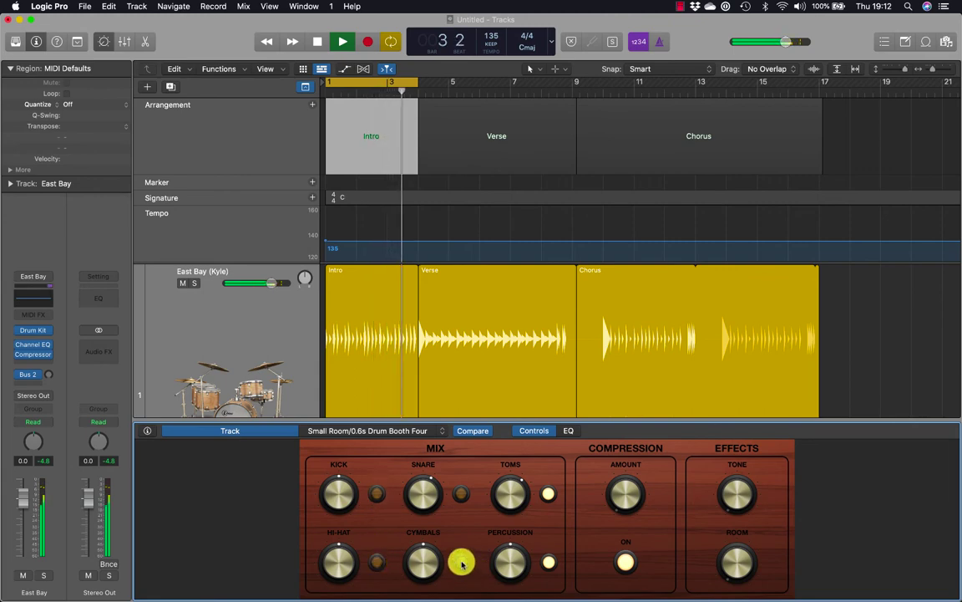
left_click(548, 493)
left_click(550, 562)
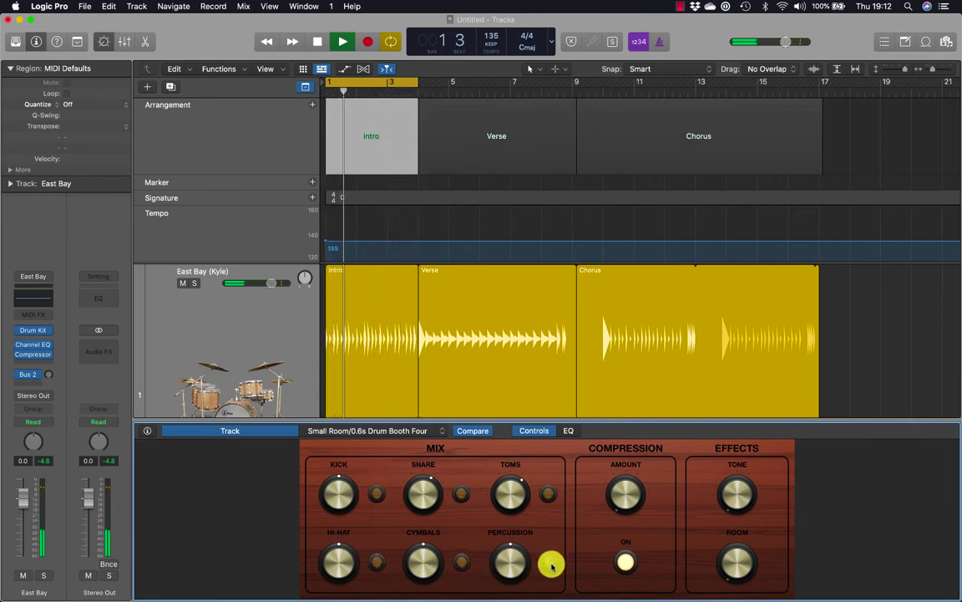
- Switch the snare and toms back on and move the cycle range to the Verse section
left_click(460, 494)
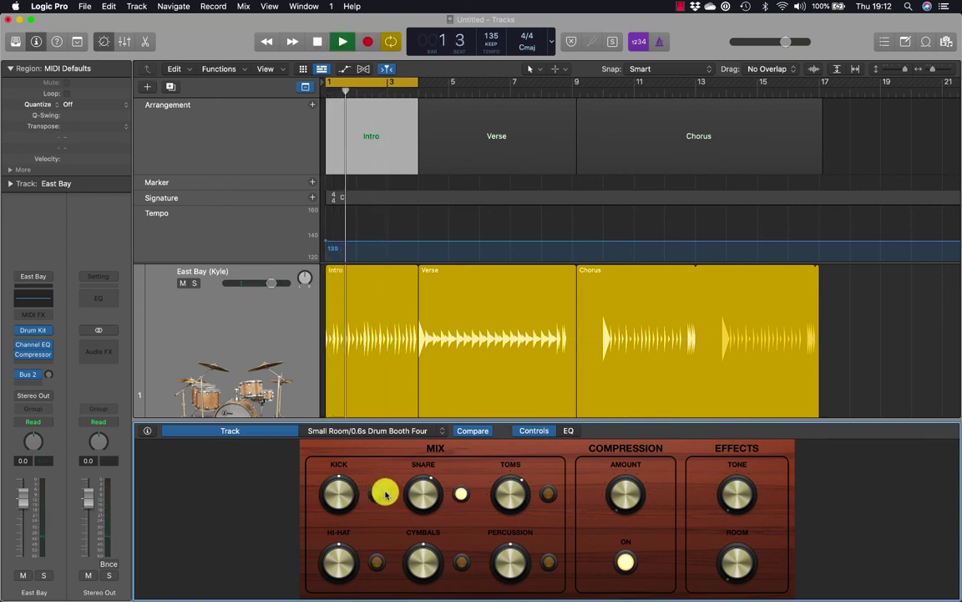
left_click(548, 493)
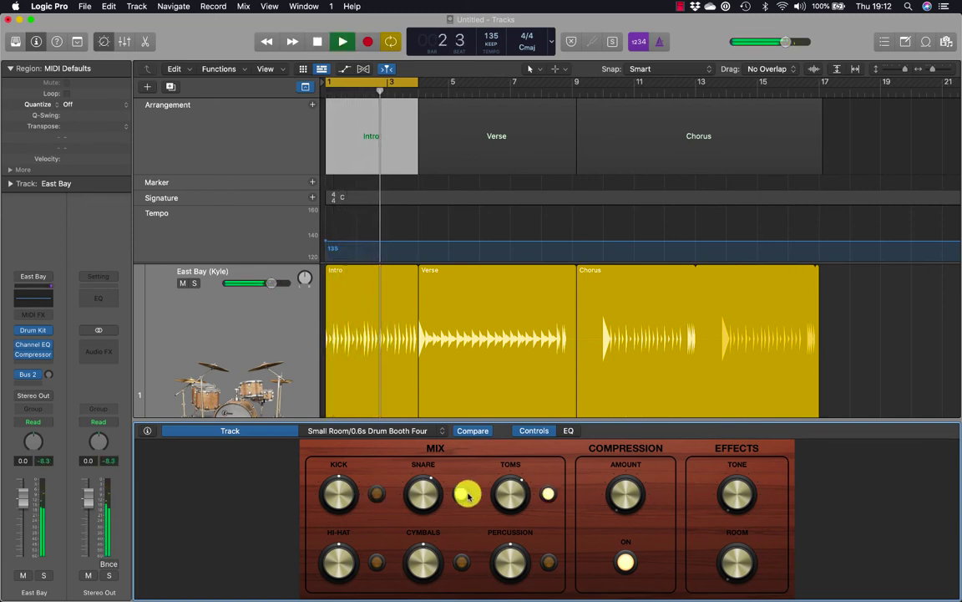
left_click(502, 287)
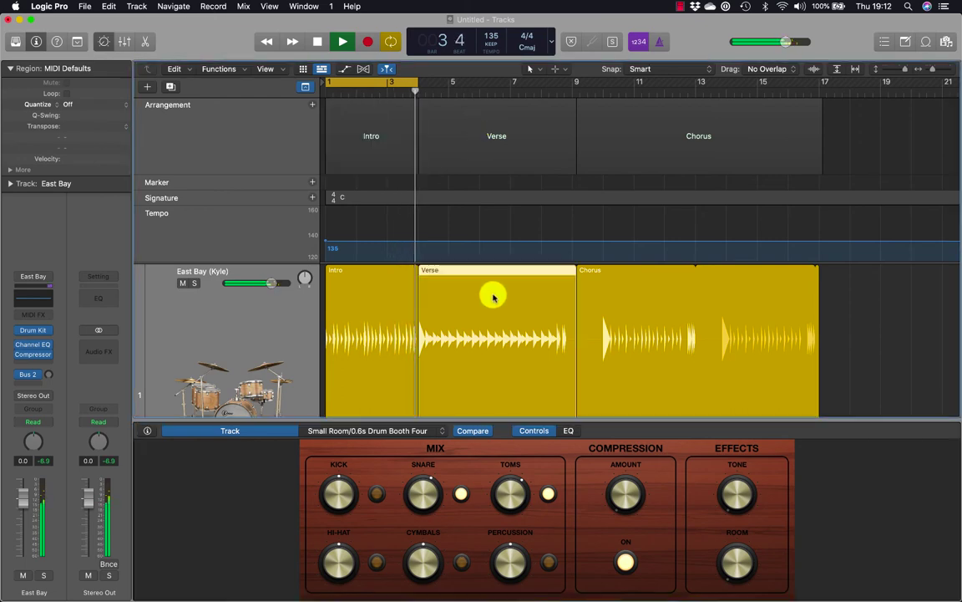
left_click_drag(481, 111, 482, 75)
- Switch the kick, hi-hat and cymbals back on and restart playback from the start of the Verse
left_click(377, 493)
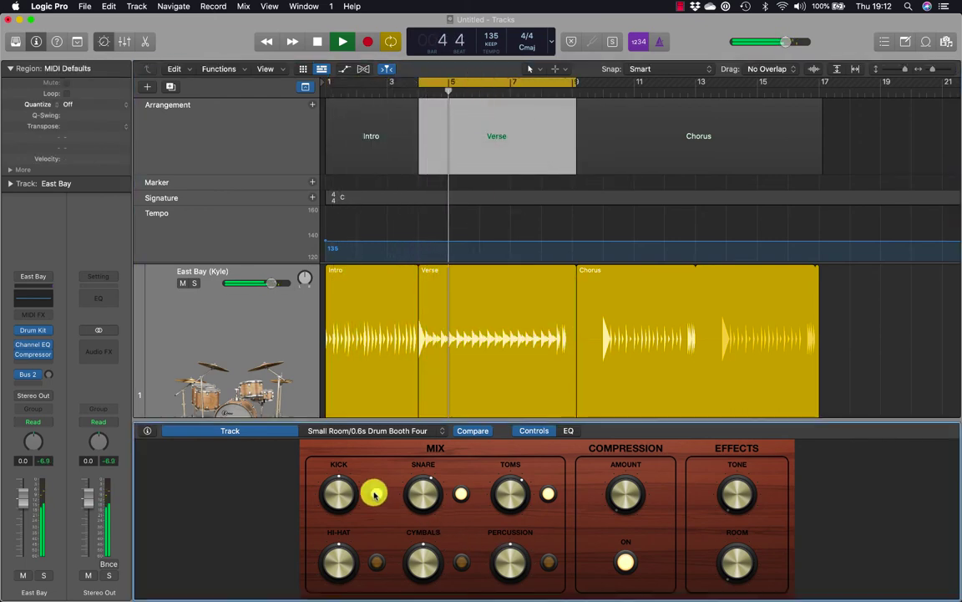
left_click(377, 562)
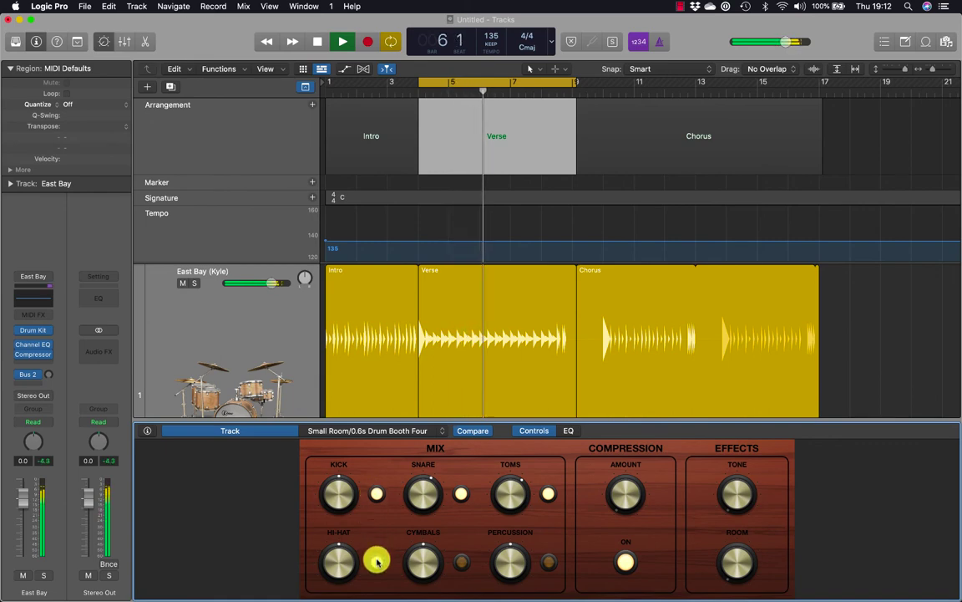
left_click(462, 564)
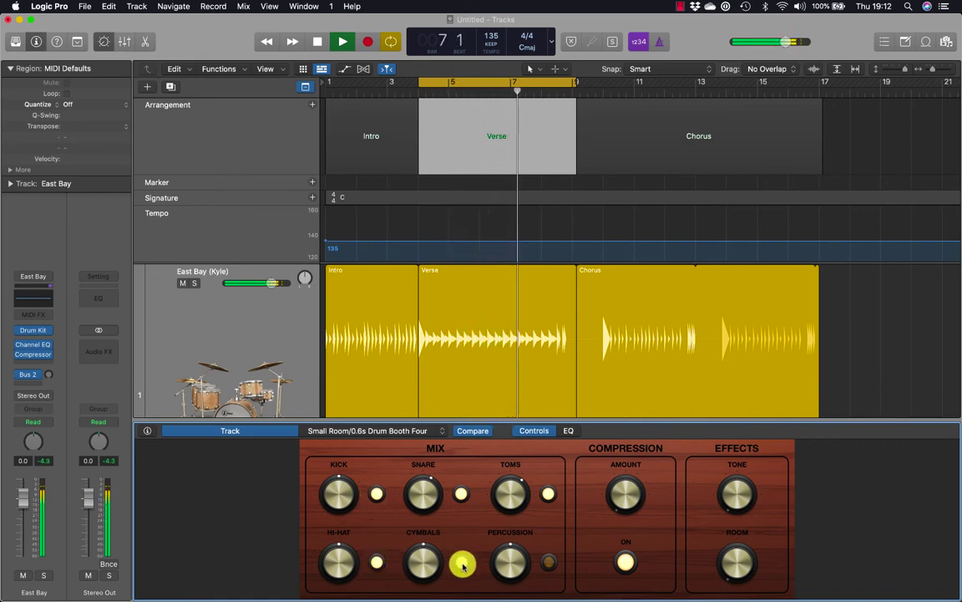
key("space")
left_click_drag(334, 554, 340, 558)
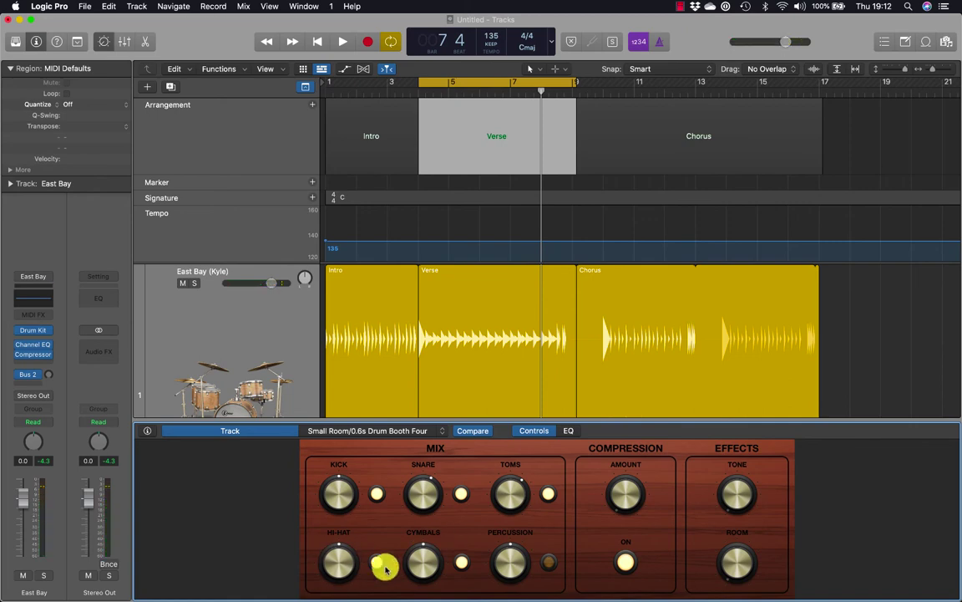
key("space")
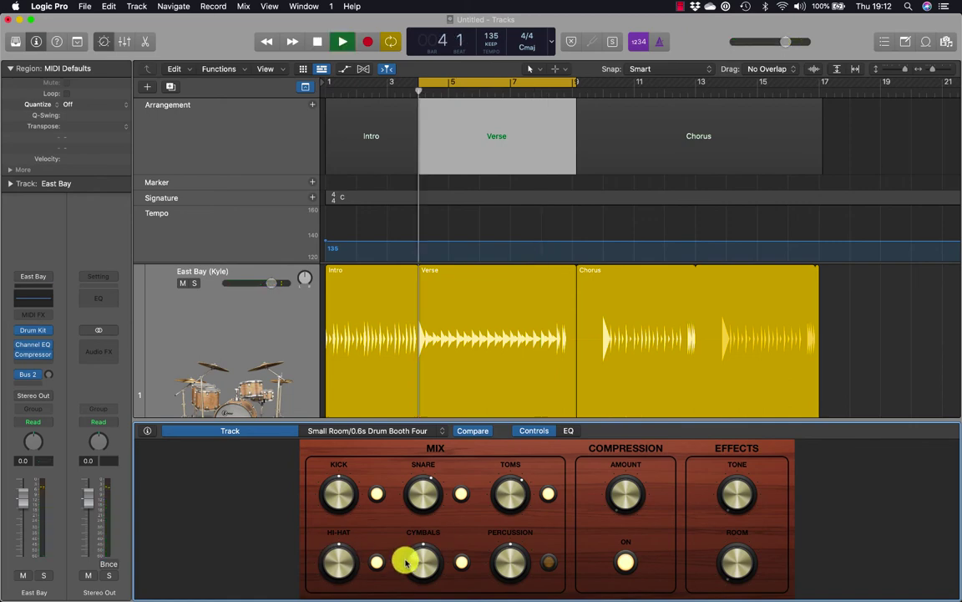
- Raise the snare level slightly in the drum mix and set the Tone effect to 17%
left_click_drag(418, 470, 402, 491)
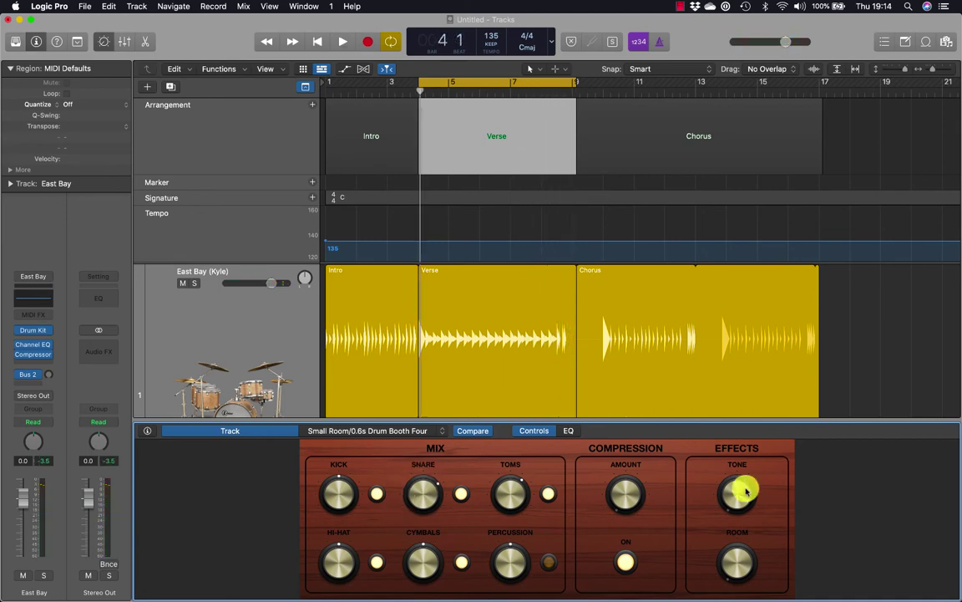
mouse_move(746, 492)
left_mouse_down()
mouse_move(738, 493)
mouse_move(737, 476)
mouse_move(737, 492)
left_mouse_up()
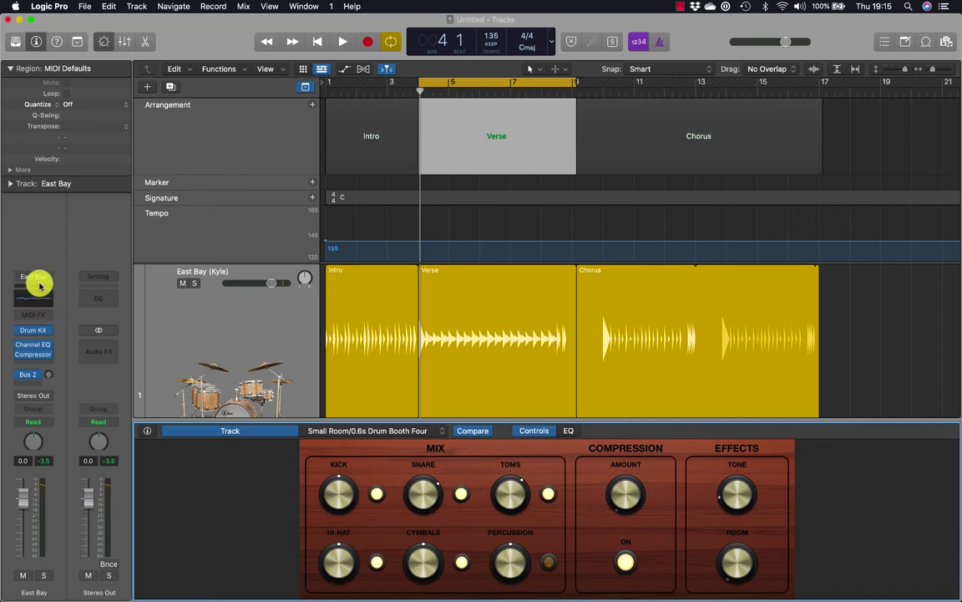
- Open the track's Channel EQ and lower the Tone effect to 4% while the Verse plays, watching the EQ curve respond
left_click(34, 344)
left_click_drag(623, 167, 351, 62)
scroll(740, 502, "up", 3)
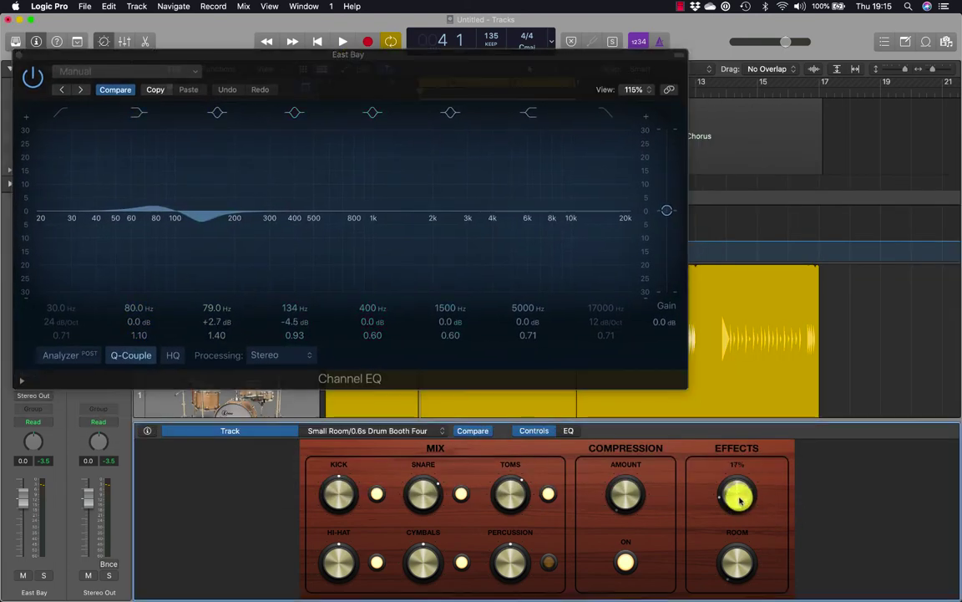
key("space")
left_click_drag(740, 502, 722, 529)
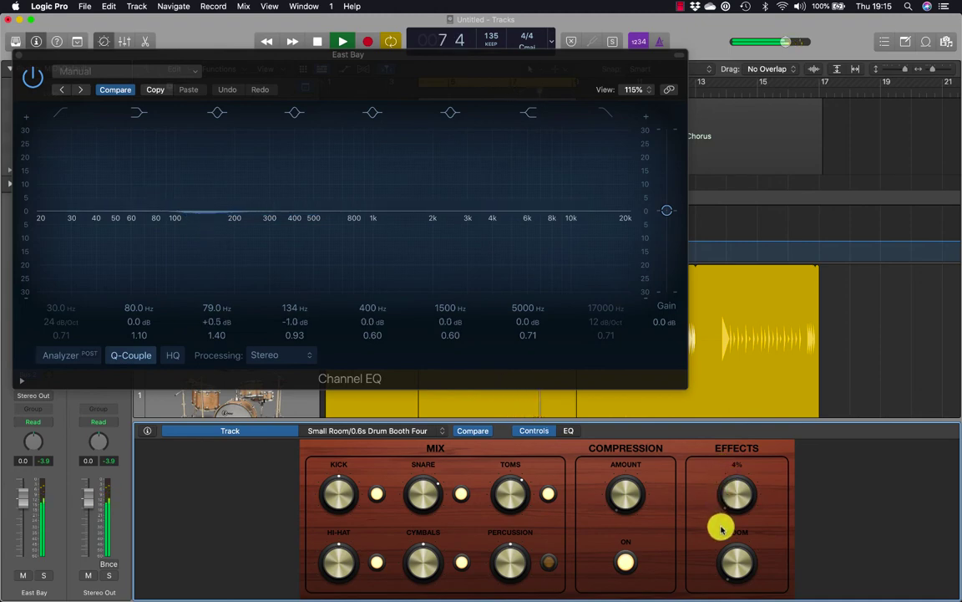
key("space")
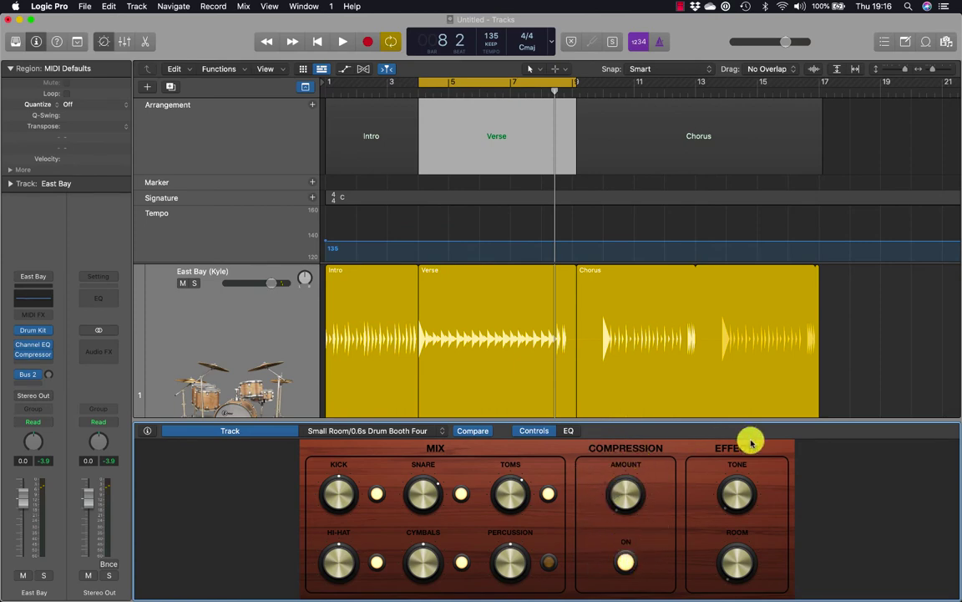
- Open the track's Compressor and, during playback, turn the compression Amount up to 92% and back down to 0%
left_click(37, 355)
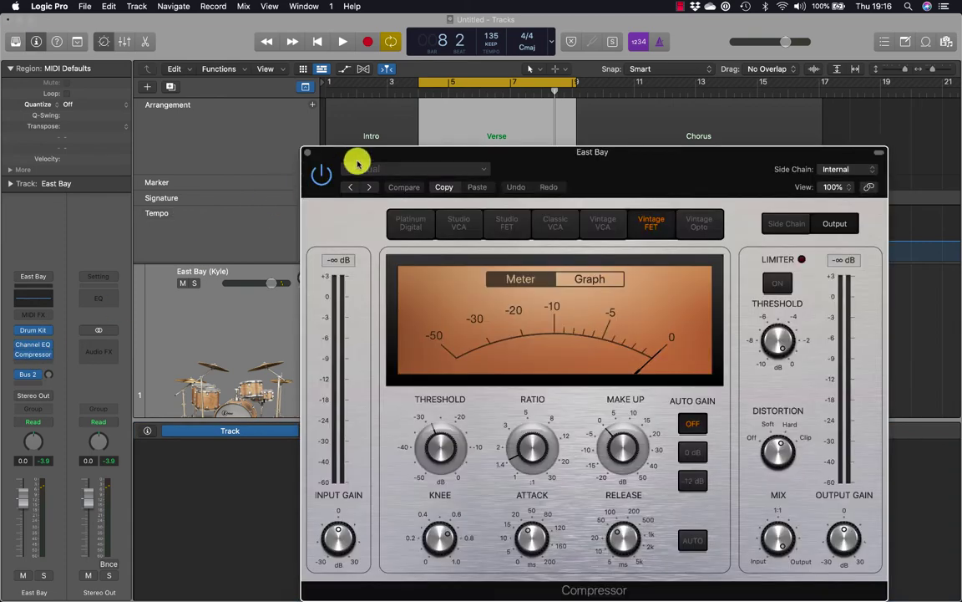
left_click_drag(361, 157, 12, 87)
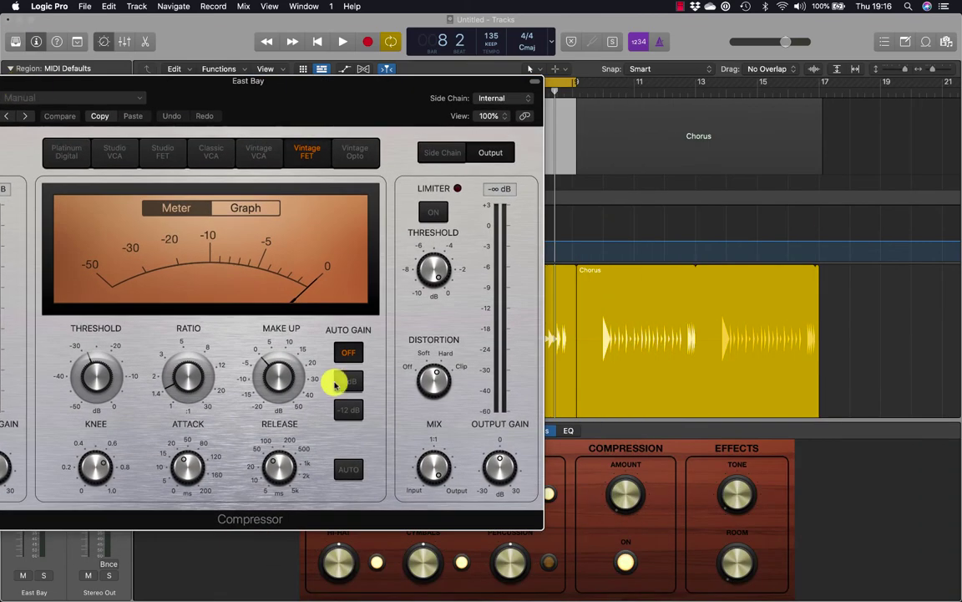
left_click(846, 548)
key("space")
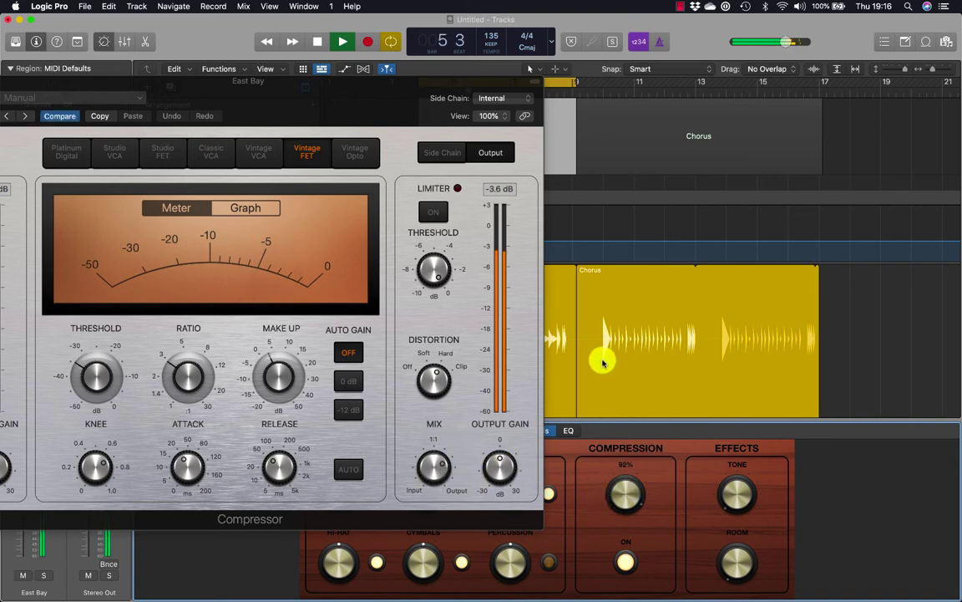
left_click_drag(600, 338, 621, 485)
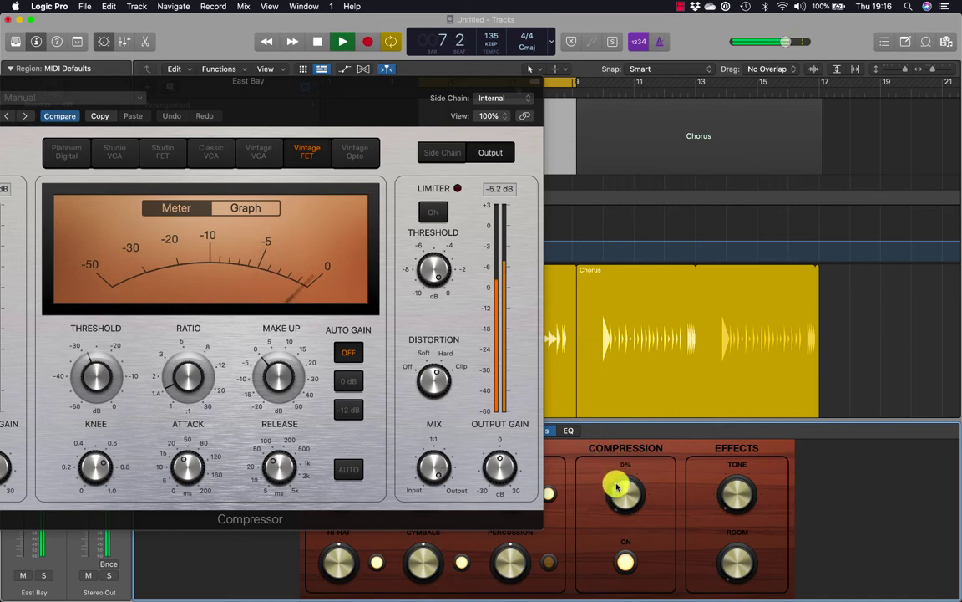
left_click(680, 7)
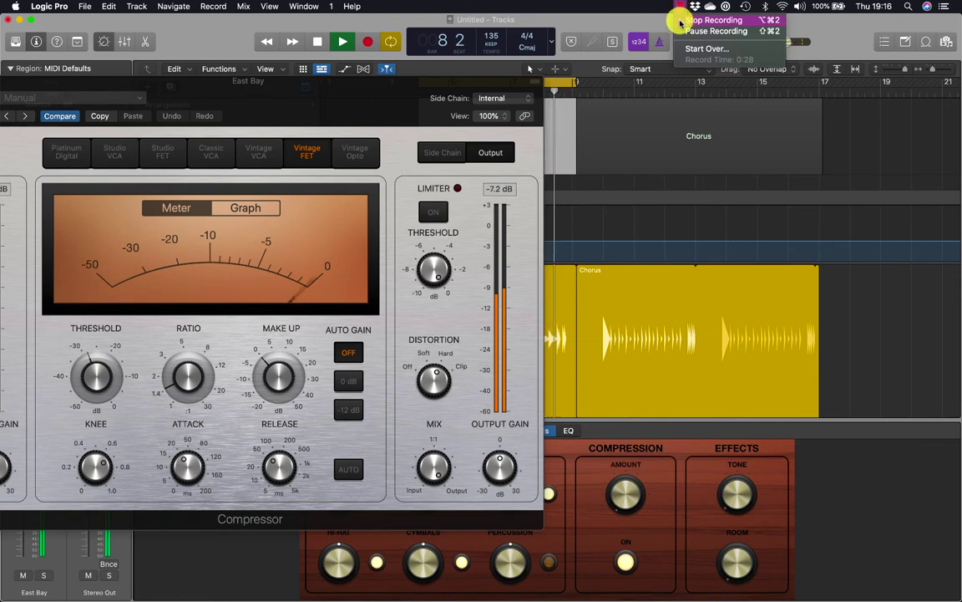
left_click(681, 20)
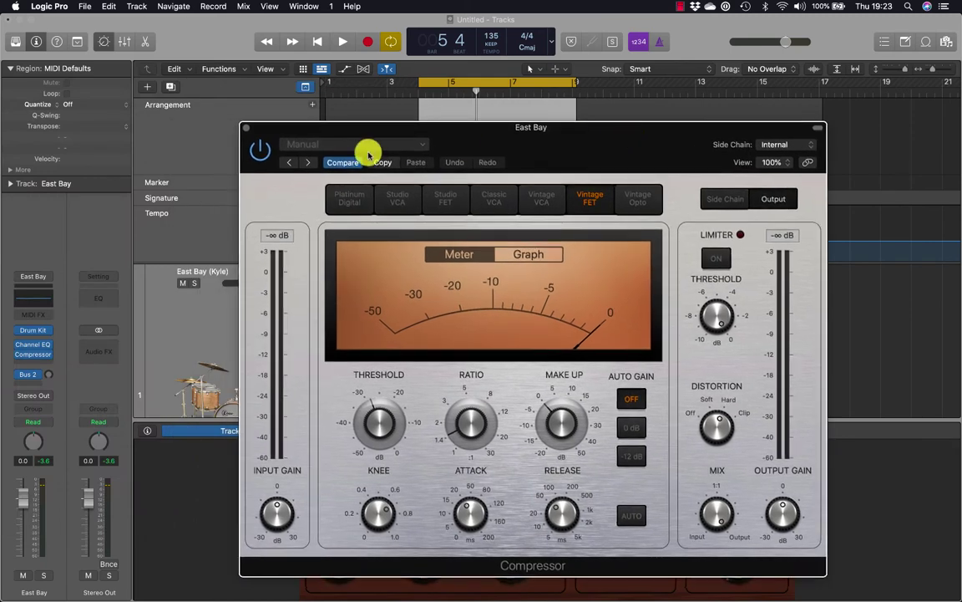
- Close the Compressor, open the track's Drum Kit Designer and select the snare to examine its Tune, Dampen and Gain controls
left_click(244, 127)
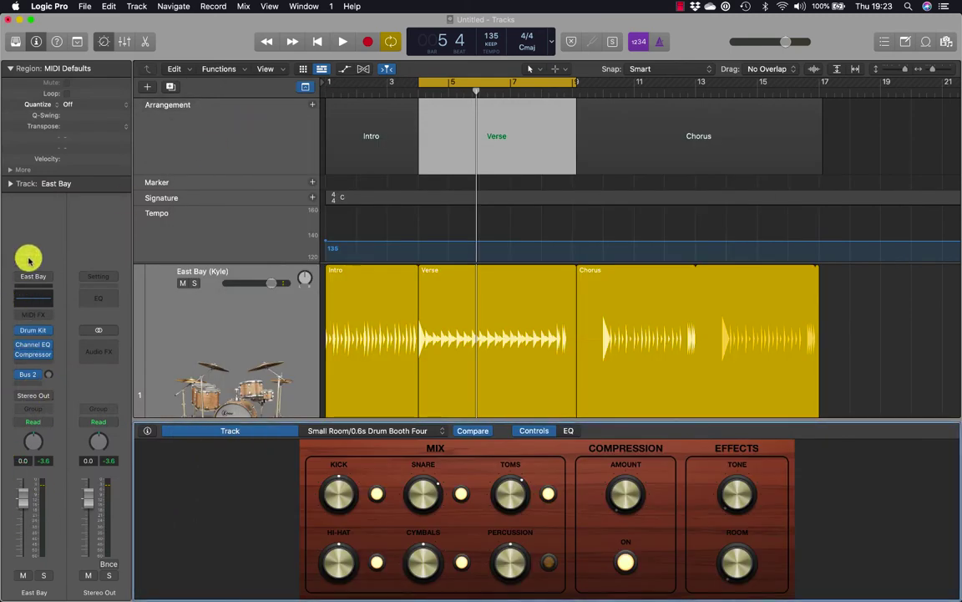
left_click(34, 331)
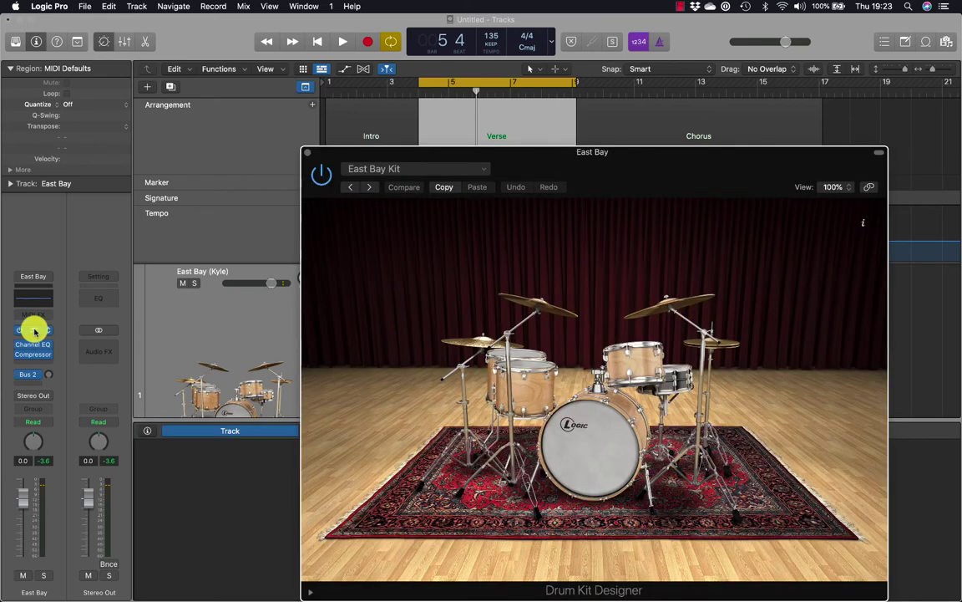
left_click(682, 380)
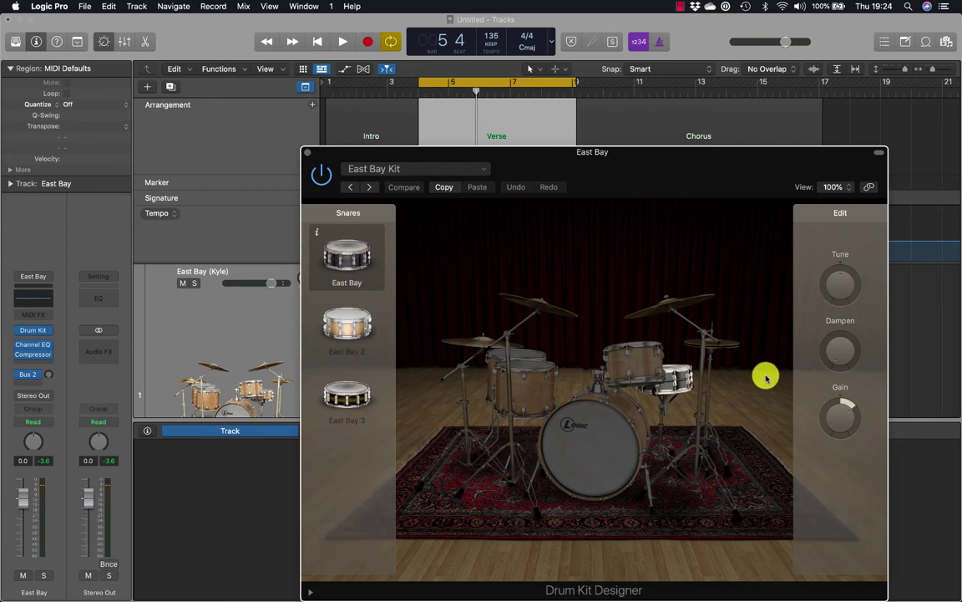
mouse_move(834, 278)
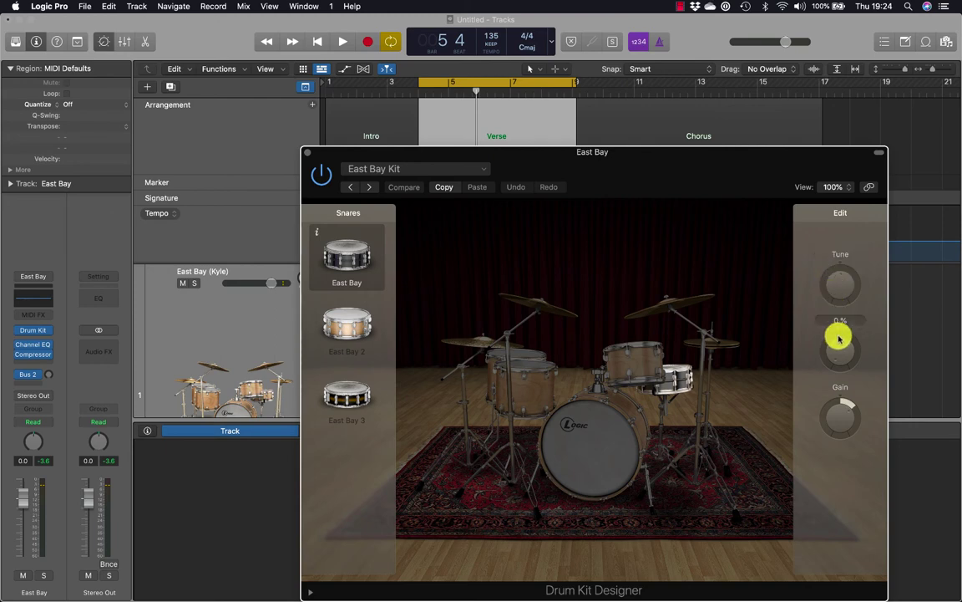
mouse_move(843, 407)
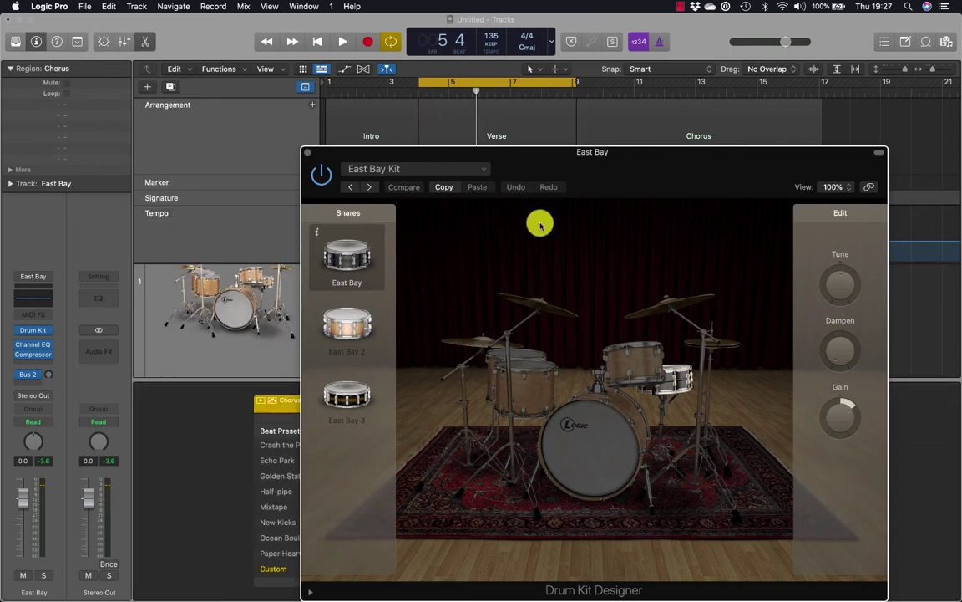
- Load the East Bay+ kit from the Library's Producer Kits and close the plug-in window
left_click(15, 44)
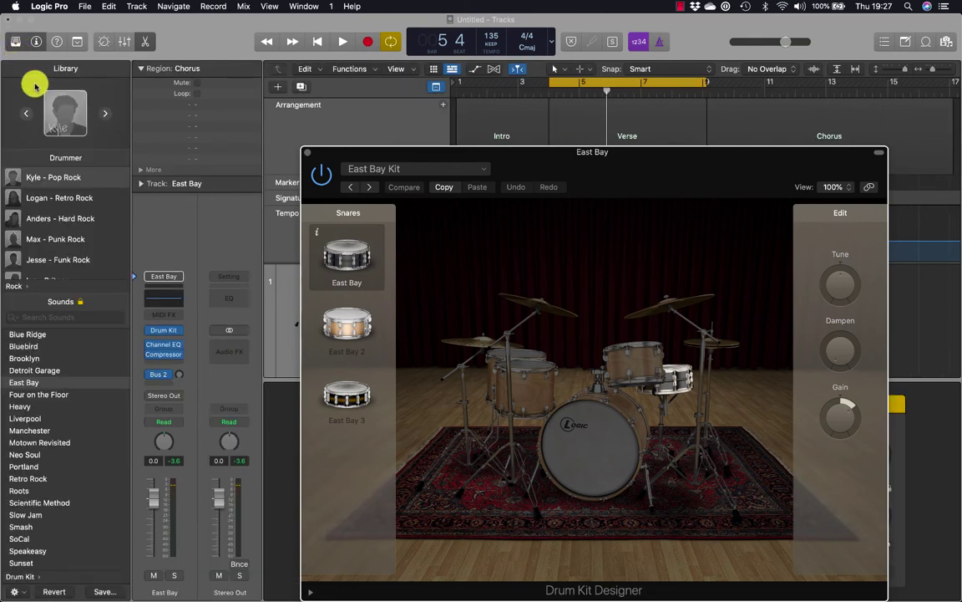
mouse_move(65, 189)
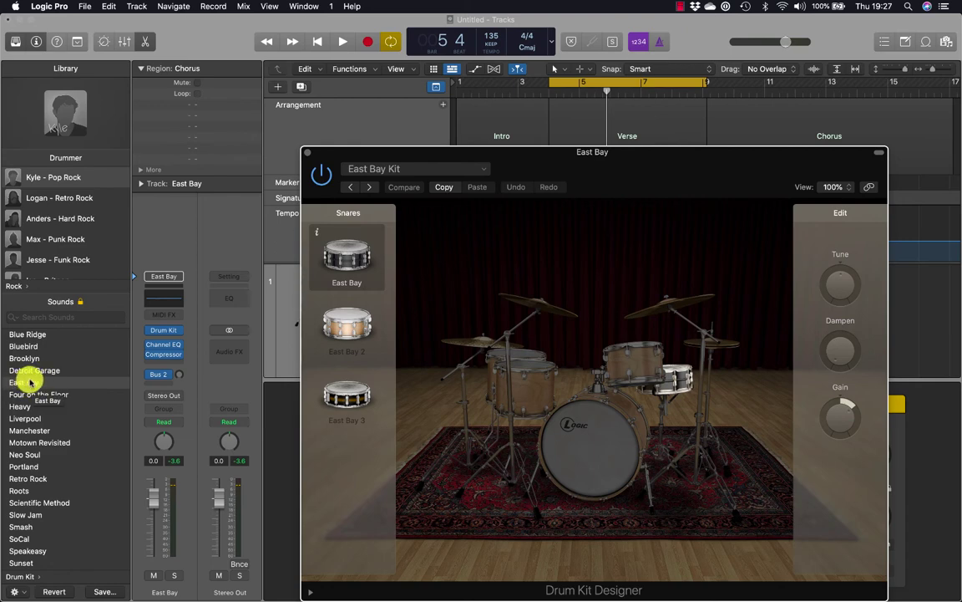
scroll(32, 383, "down", 1)
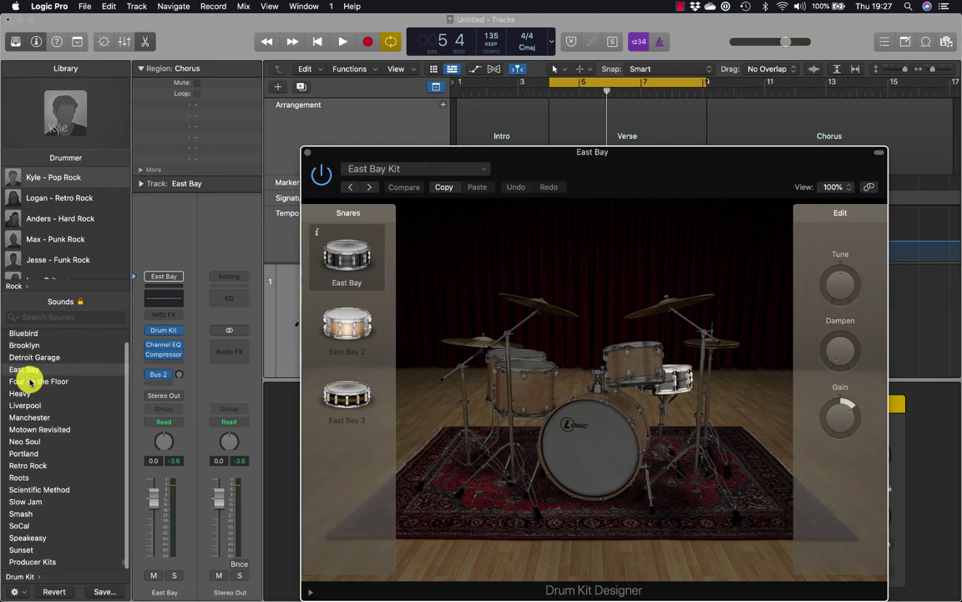
left_click(32, 563)
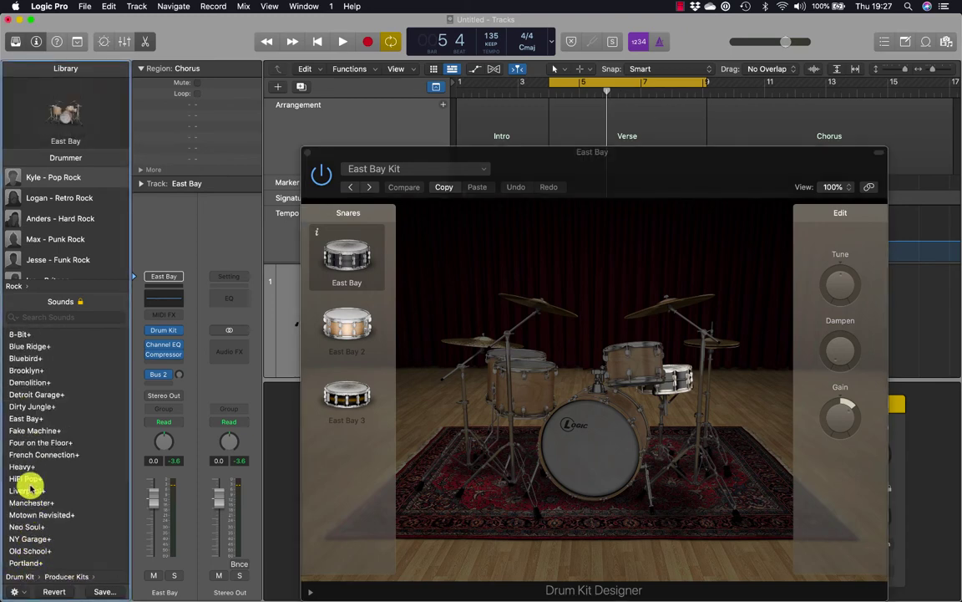
left_click(25, 420)
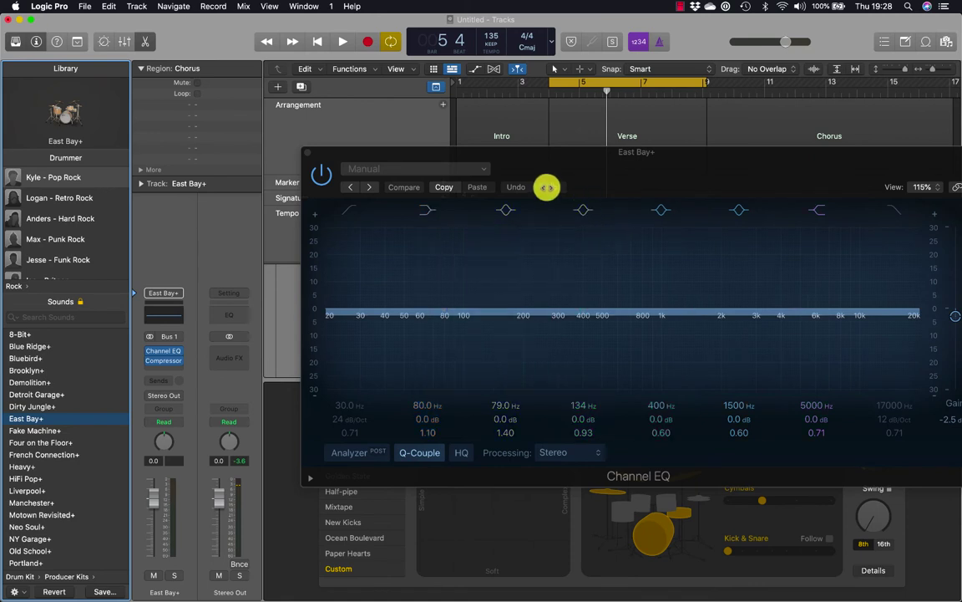
left_click(307, 156)
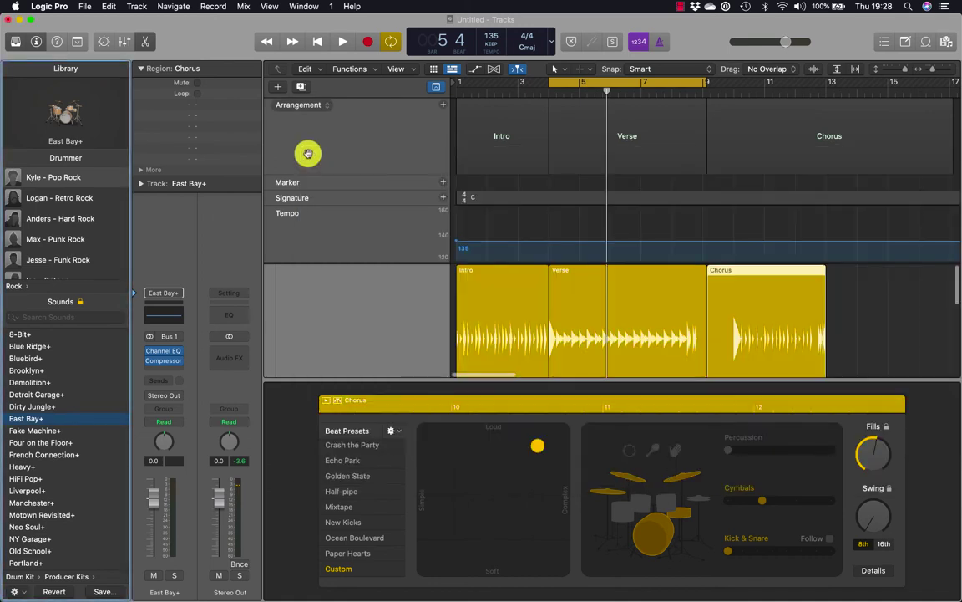
- Open Drum Kit Designer for the East Bay+ kit, select the snare and look through the available snare models
mouse_move(65, 110)
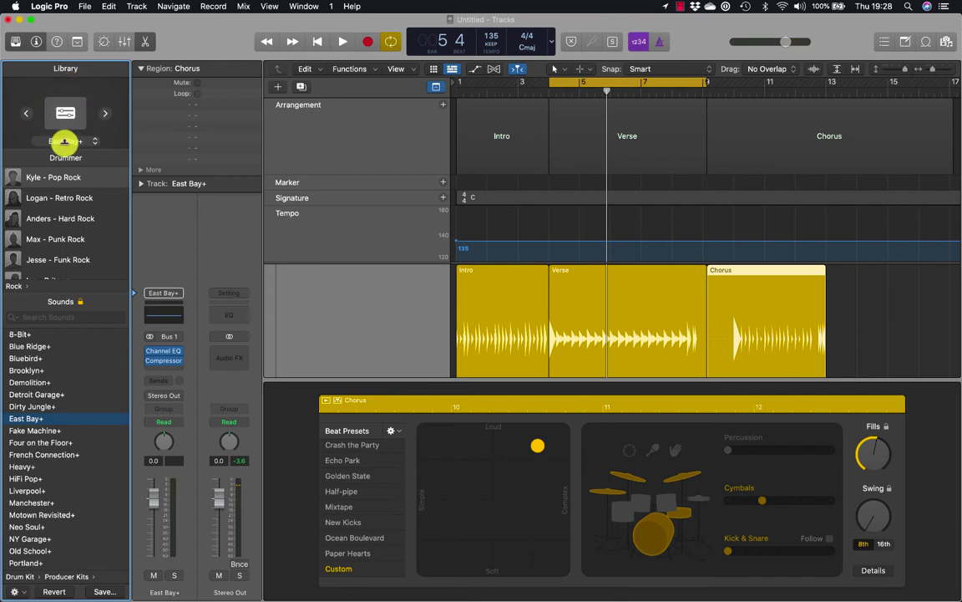
left_click(65, 113)
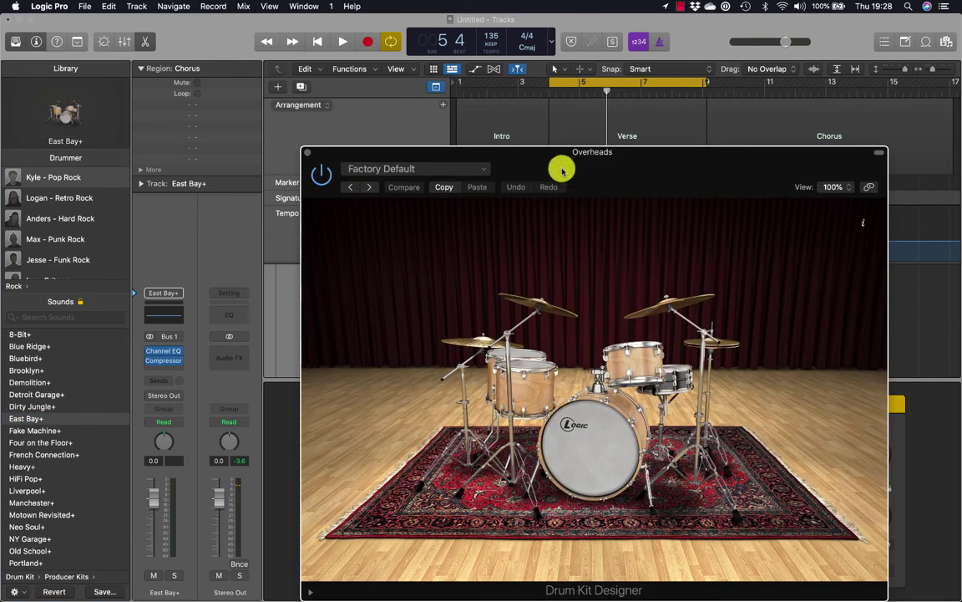
left_click_drag(561, 170, 554, 111)
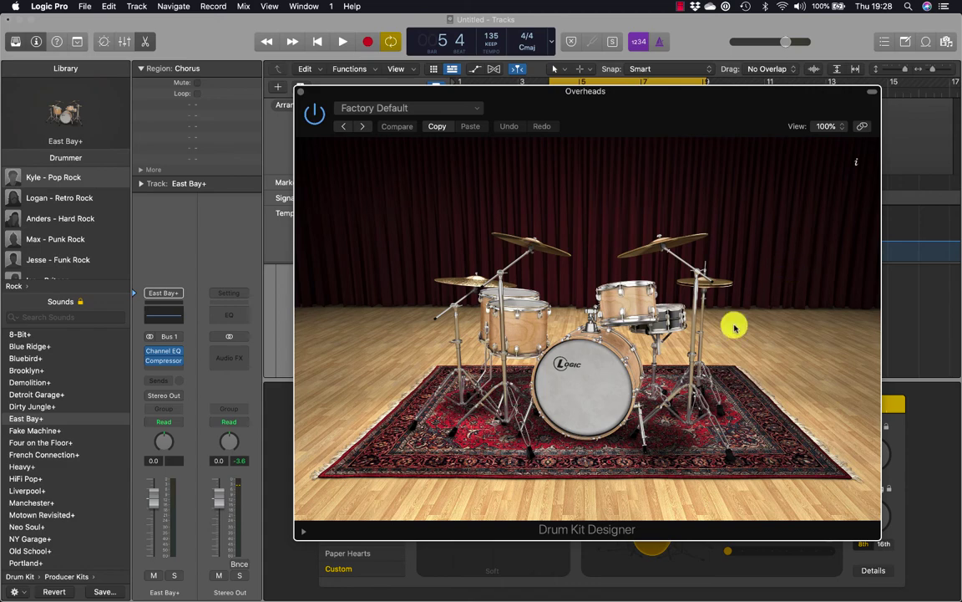
left_click(669, 322)
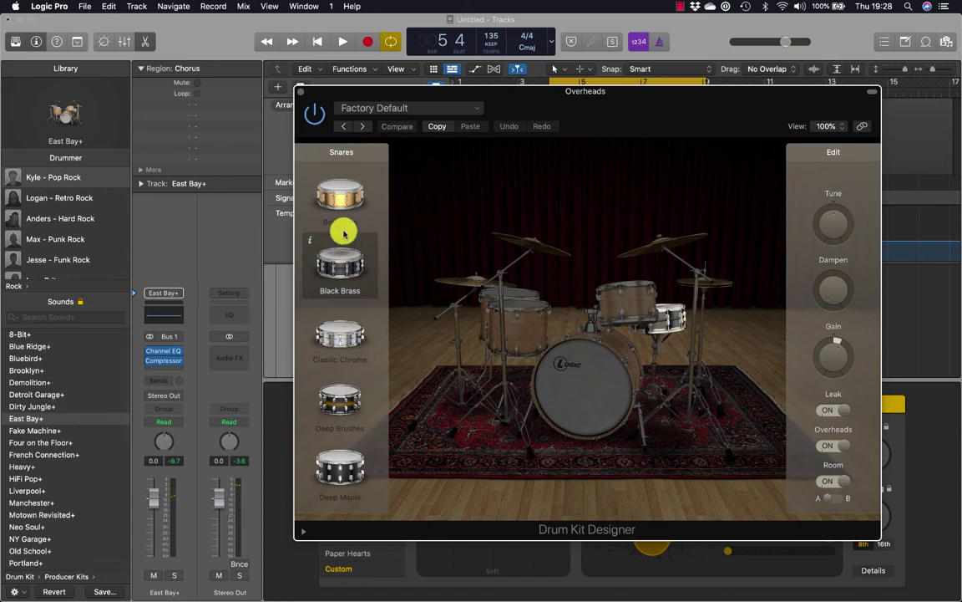
scroll(348, 365, "down", 10)
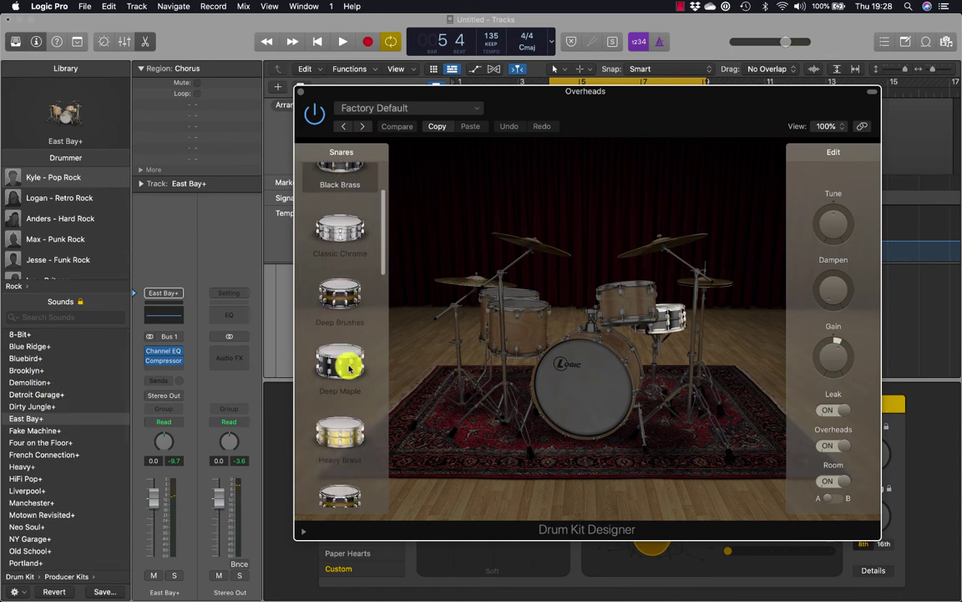
scroll(349, 366, "down", 15)
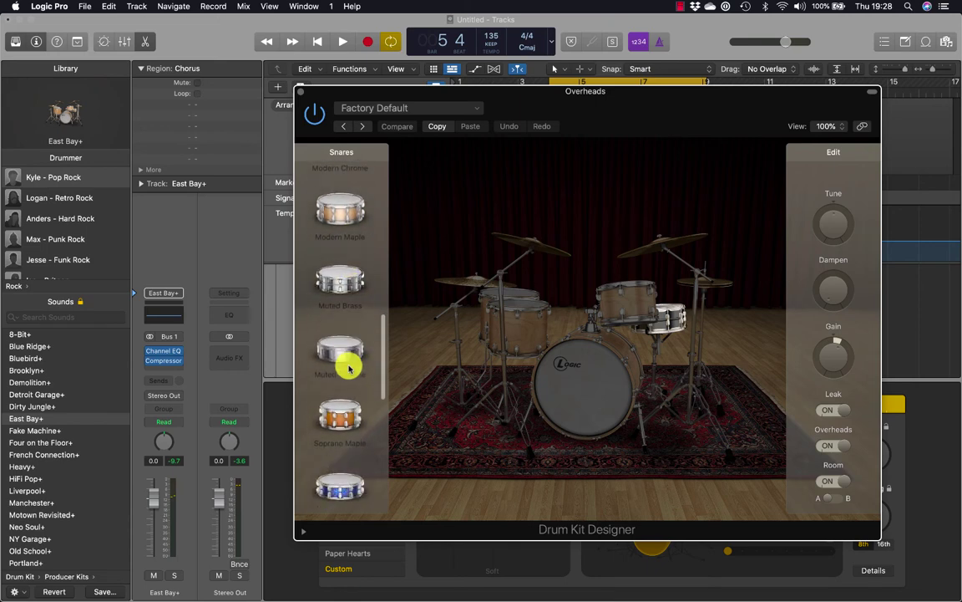
scroll(349, 366, "up", 20)
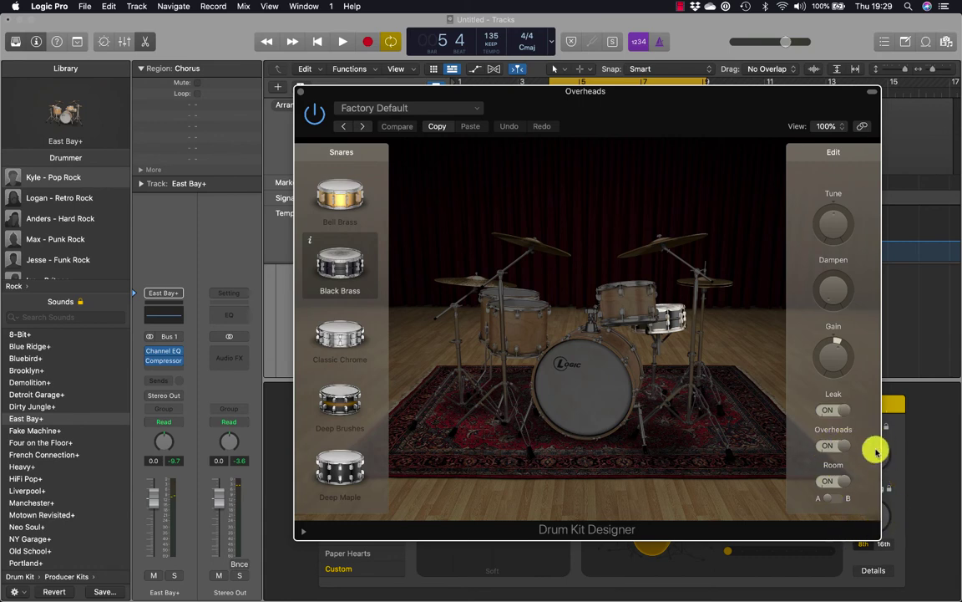
- Show the information card for the Black Brass snare
left_click(310, 242)
left_click(310, 242)
left_click(310, 241)
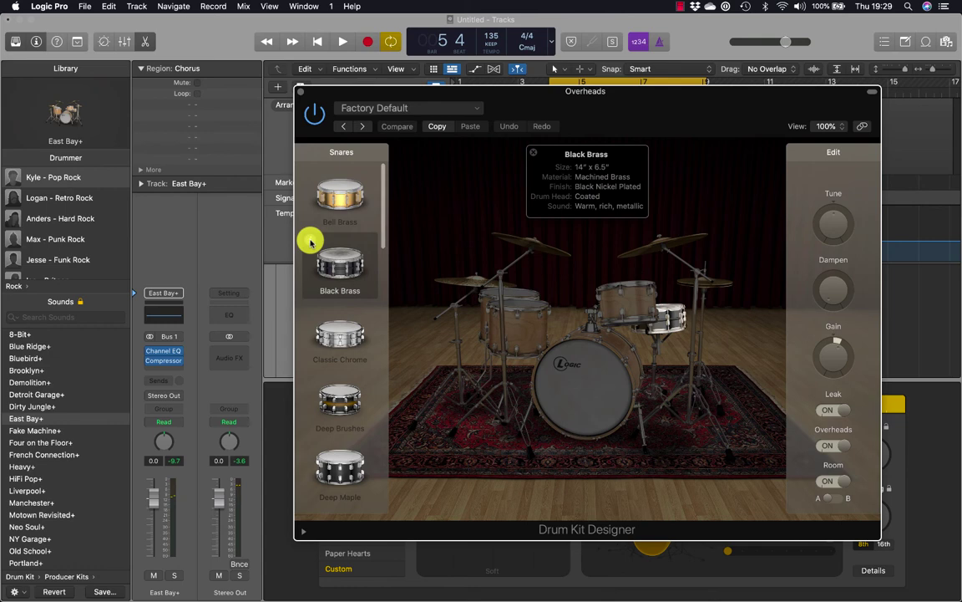
- Audition the Classic Chrome, Black Brass, Bell Brass and Deep Brushes snares, and swap in the Deep Maple snare
left_click(309, 316)
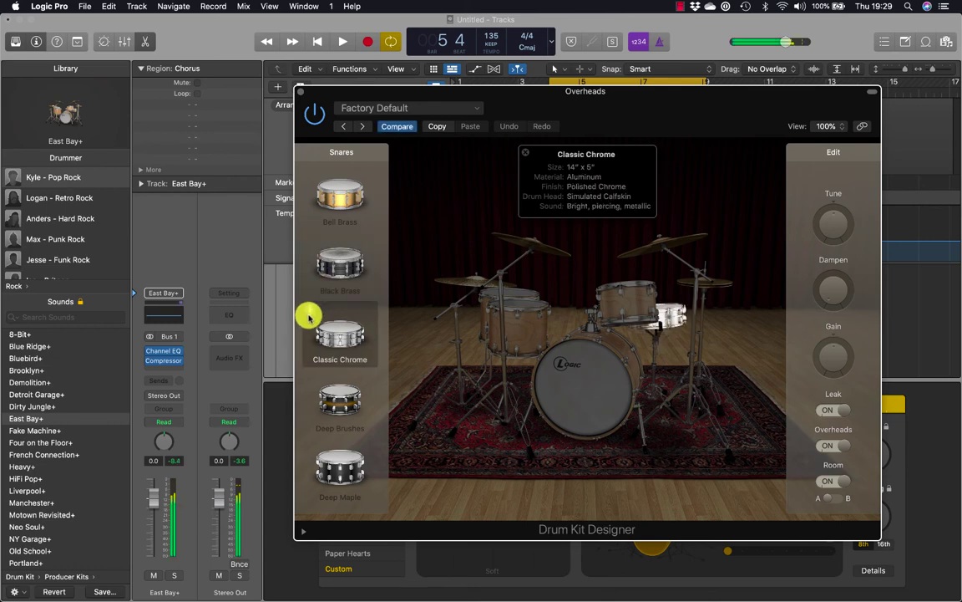
left_click(330, 257)
left_click(318, 209)
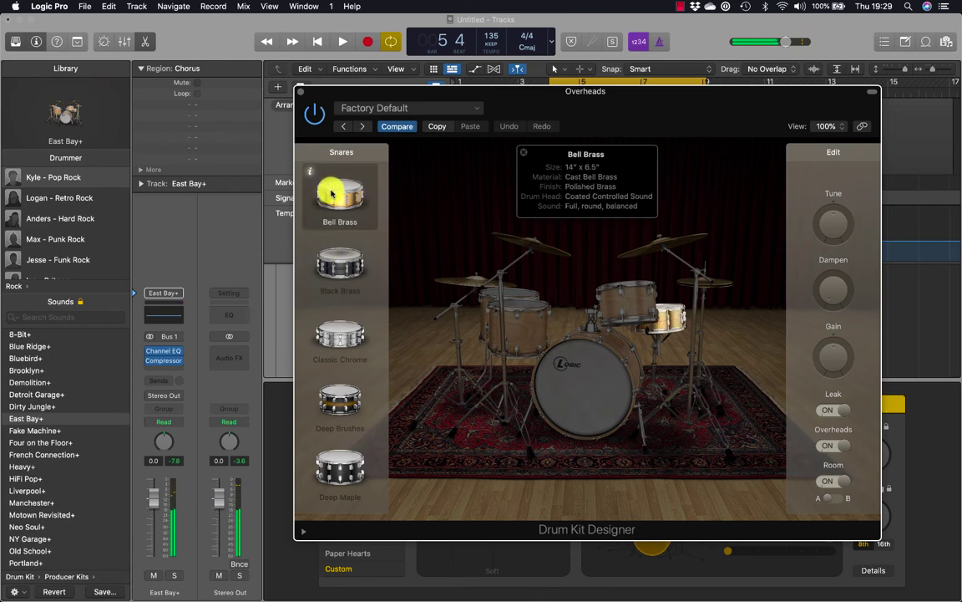
left_click(334, 253)
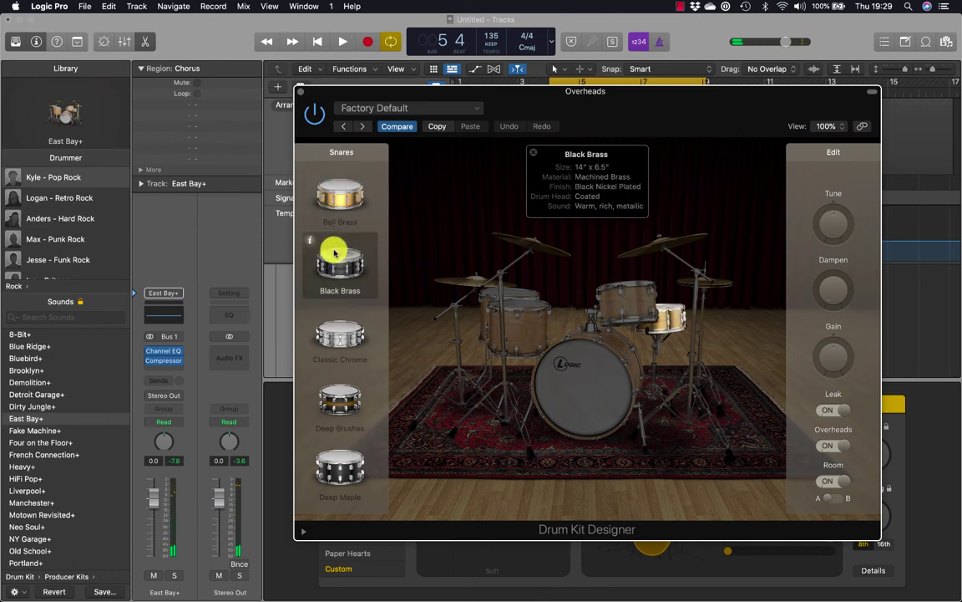
left_click(337, 334)
left_click(346, 403)
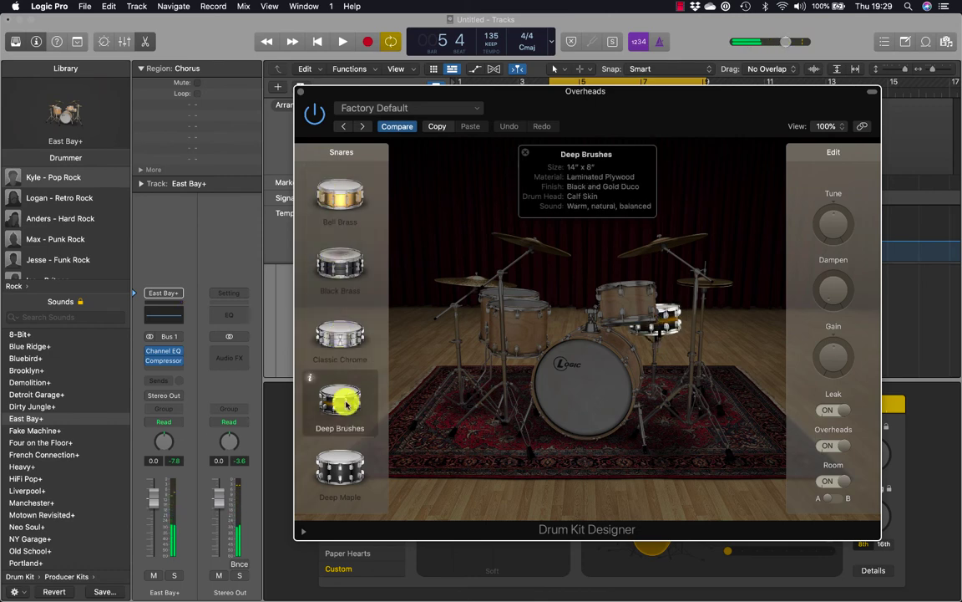
left_click(340, 461)
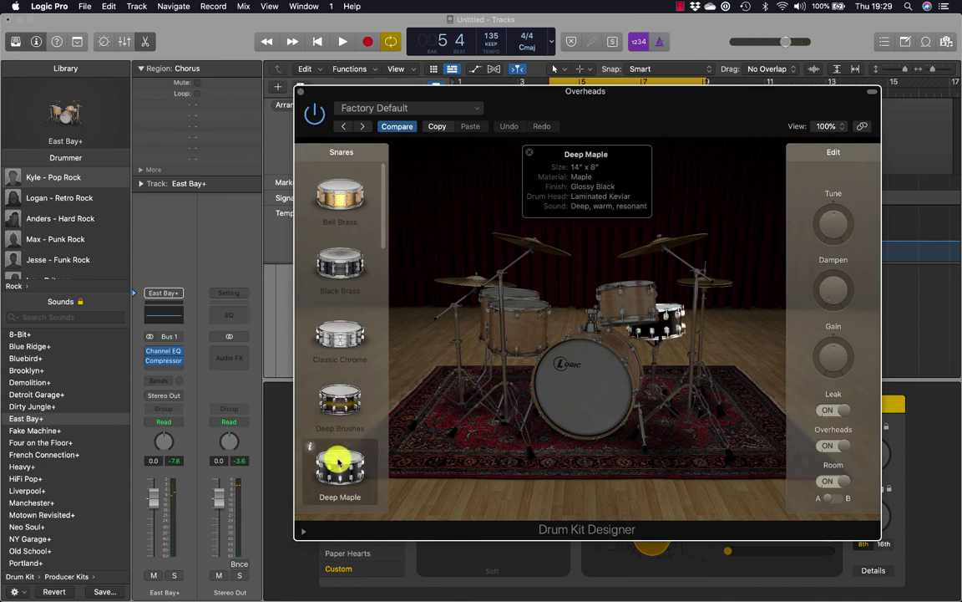
- Audition the Deep Brushes snare, swap in Classic Chrome and sound it on the kit
left_click(337, 395)
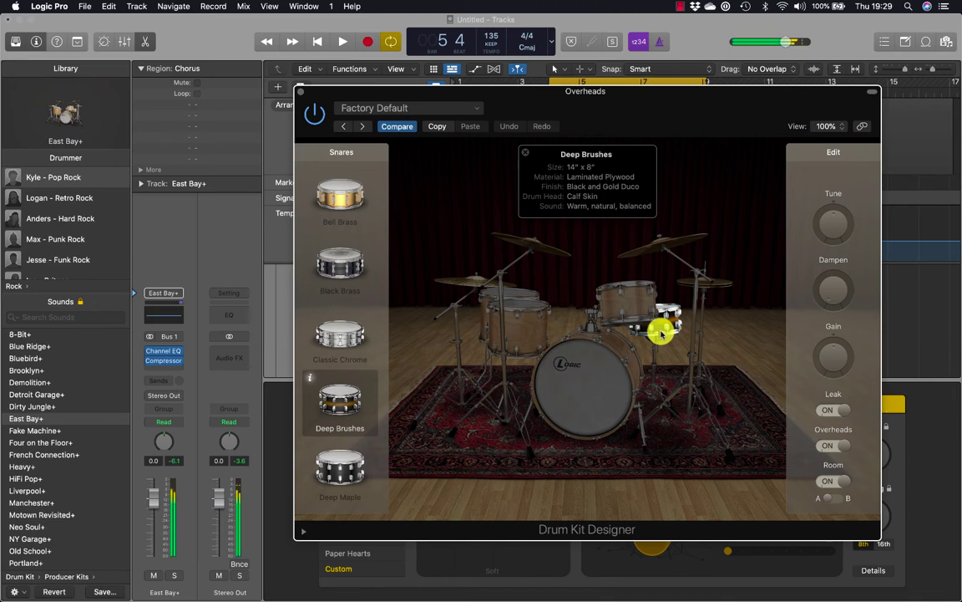
left_click(341, 336)
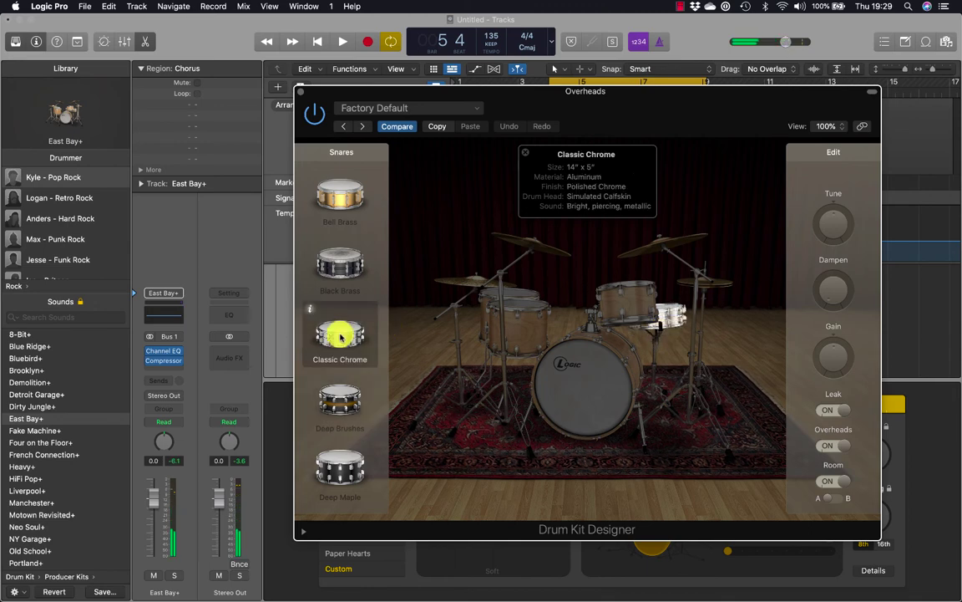
left_click(672, 317)
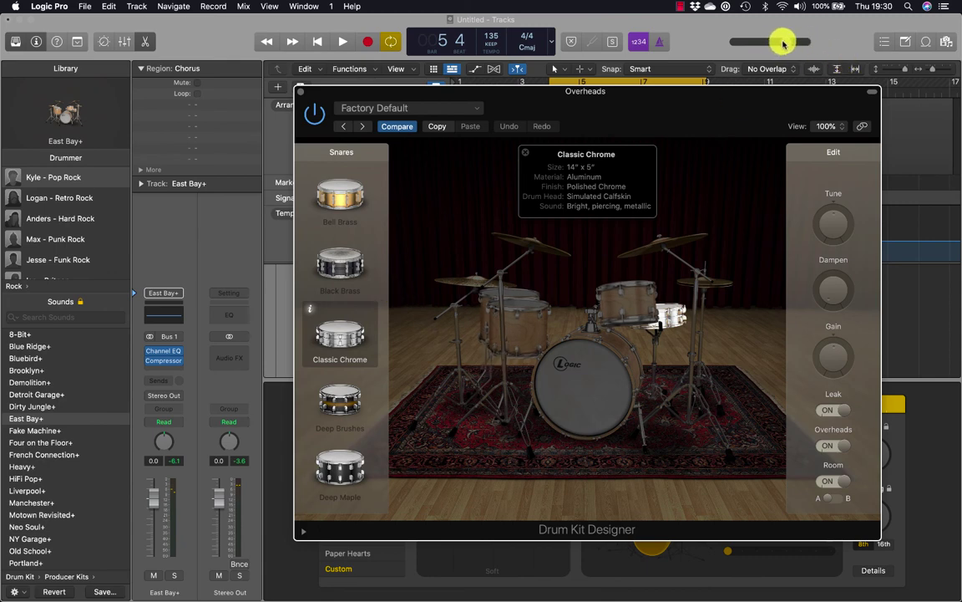
- Lower the master volume and compare the Black Brass, Deep Brushes, Deep Maple, Heavy Brass and Maple Brushes snares during playback, keeping Heavy Brass
left_click_drag(783, 41, 727, 45)
key("space")
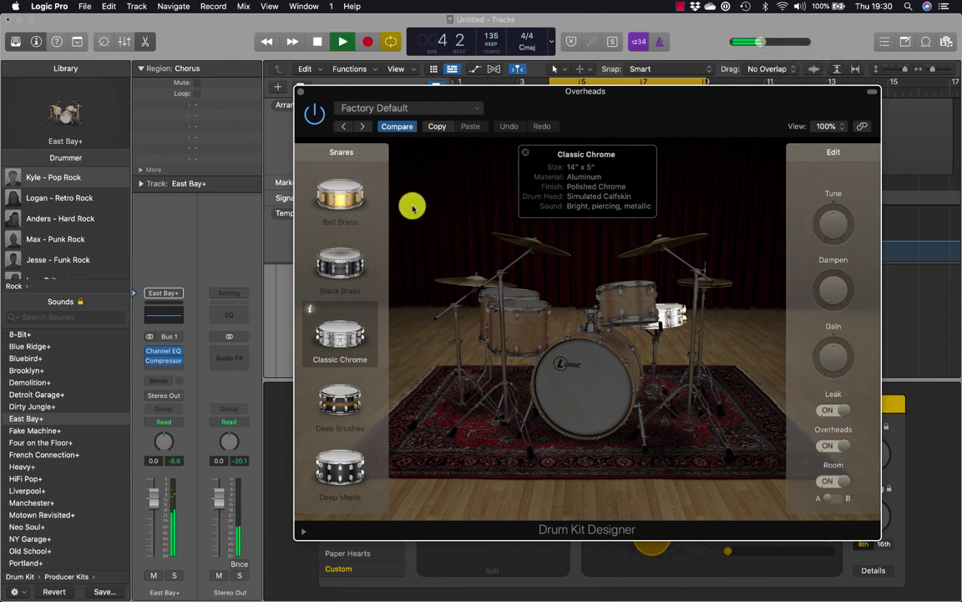
left_click(344, 266)
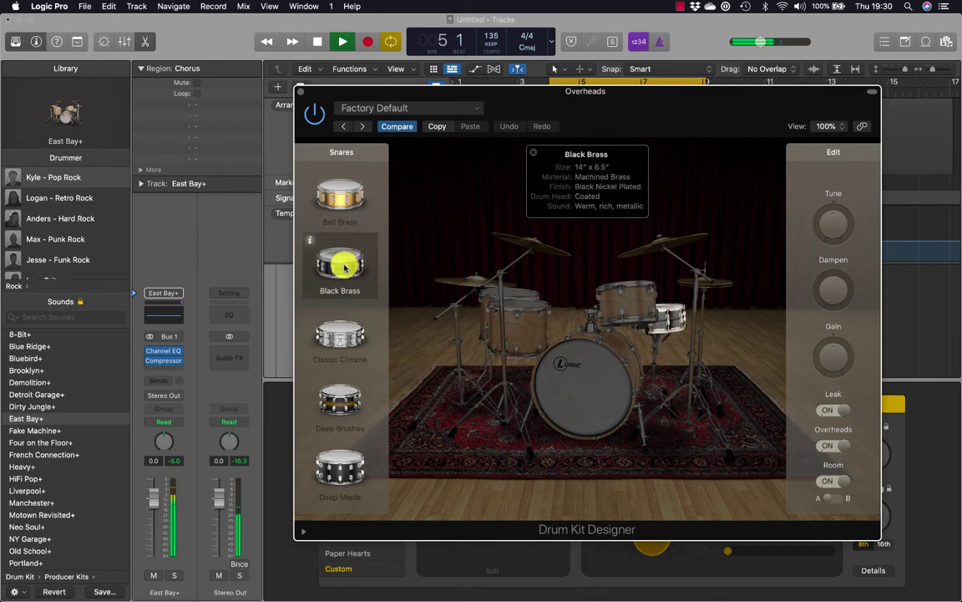
left_click(340, 404)
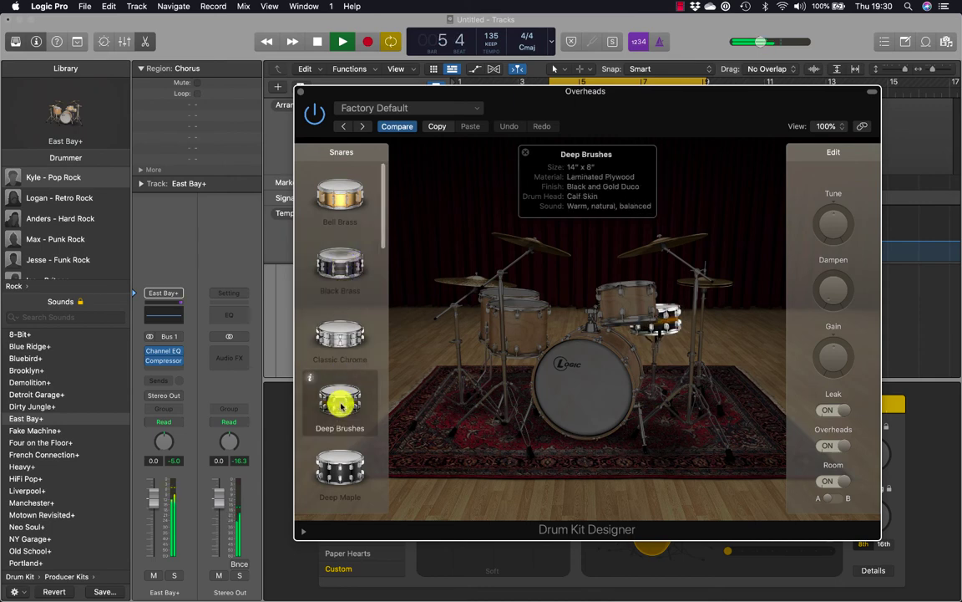
left_click(346, 459)
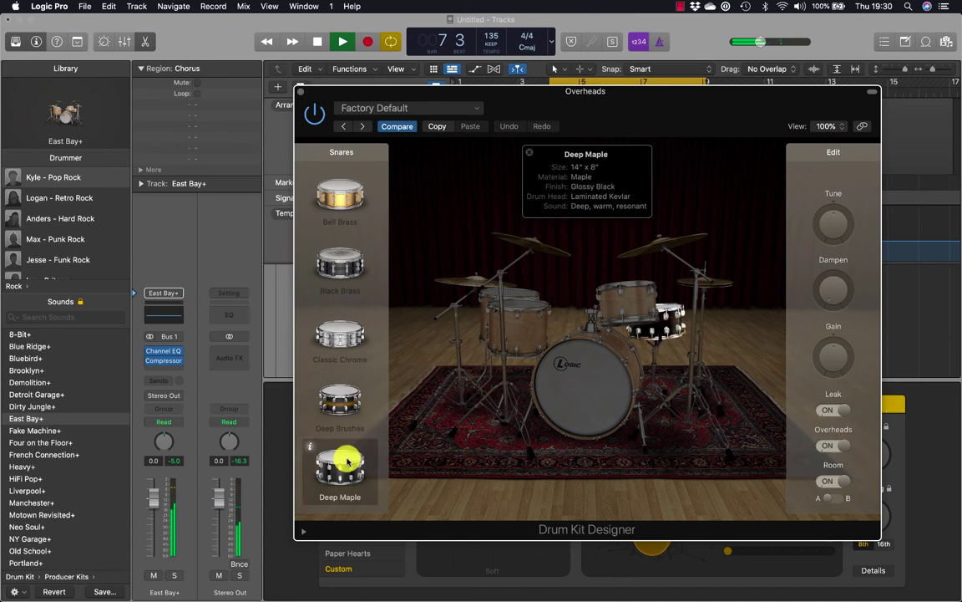
scroll(345, 459, "down", 5)
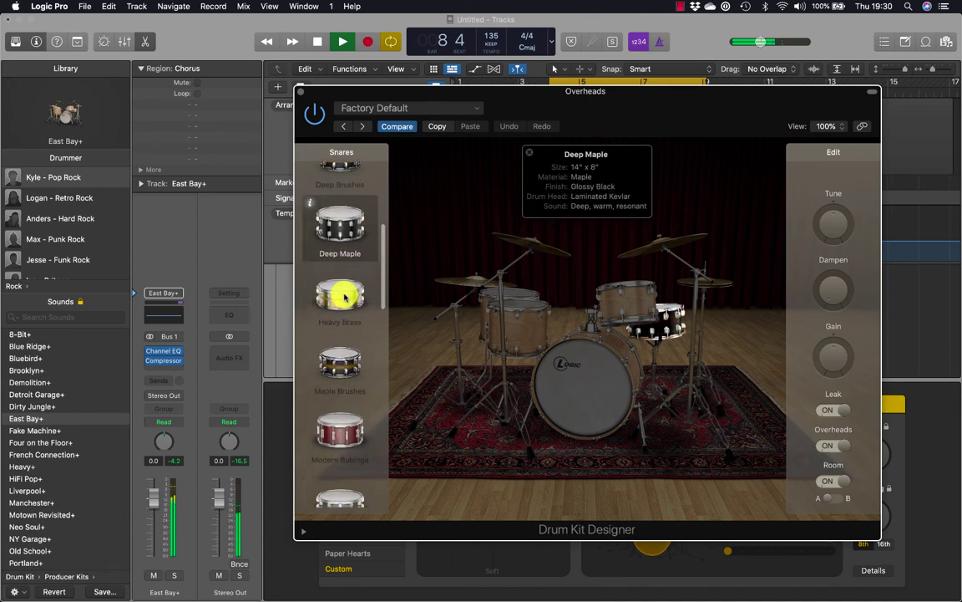
left_click(344, 297)
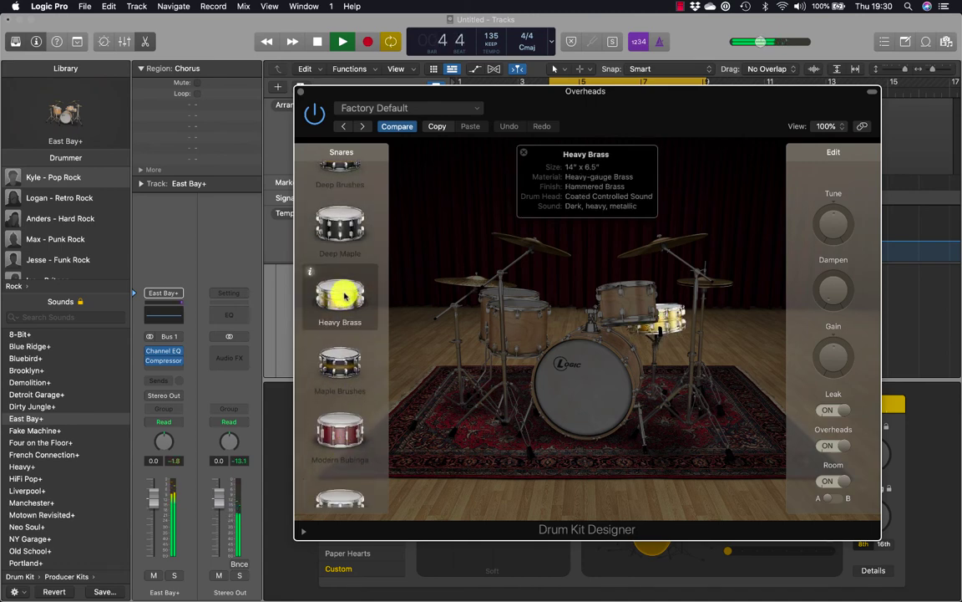
left_click(344, 365)
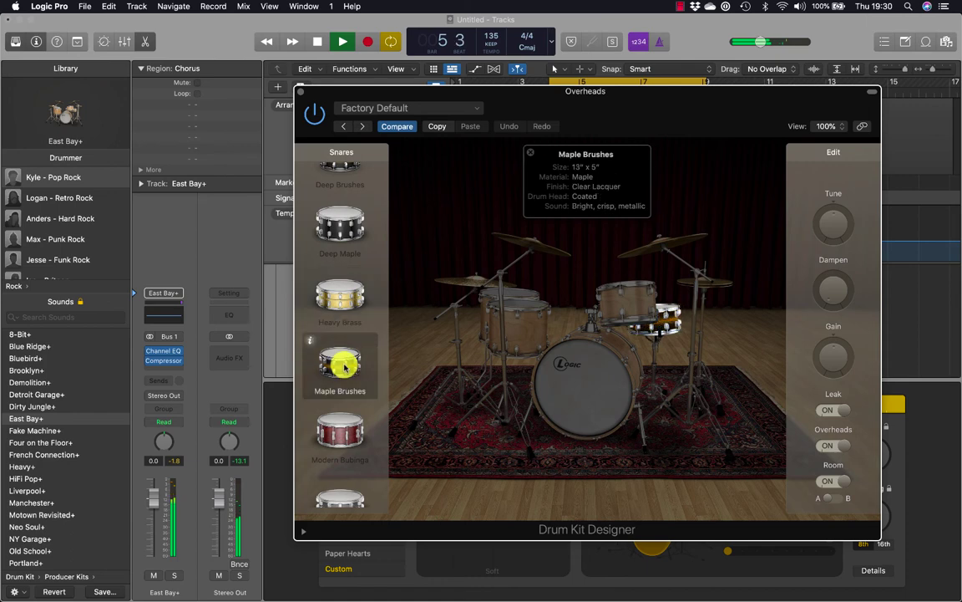
left_click(337, 292)
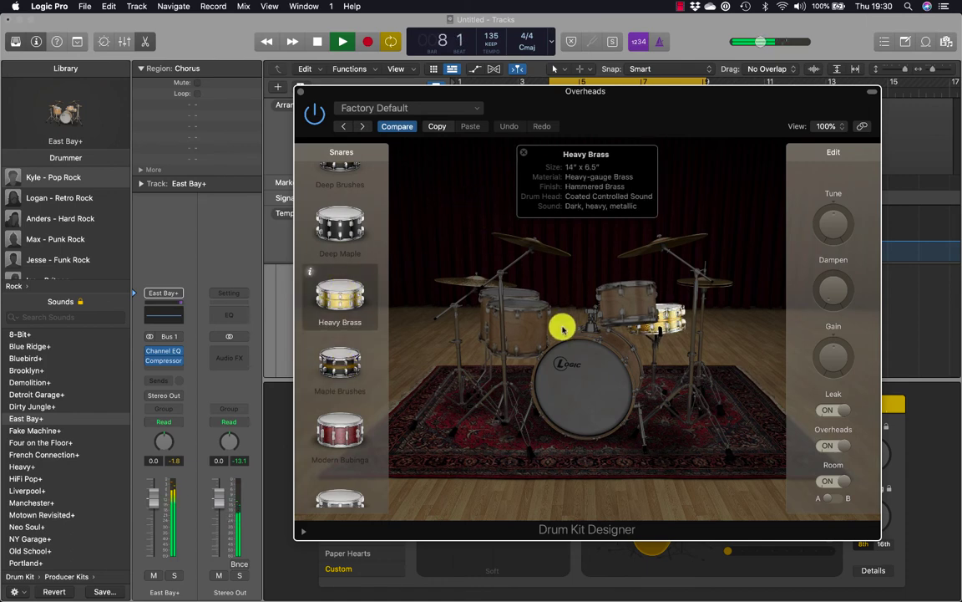
- Select the kick, try the Maple Boom model during playback, and swap in Birch Punch
left_click(585, 378)
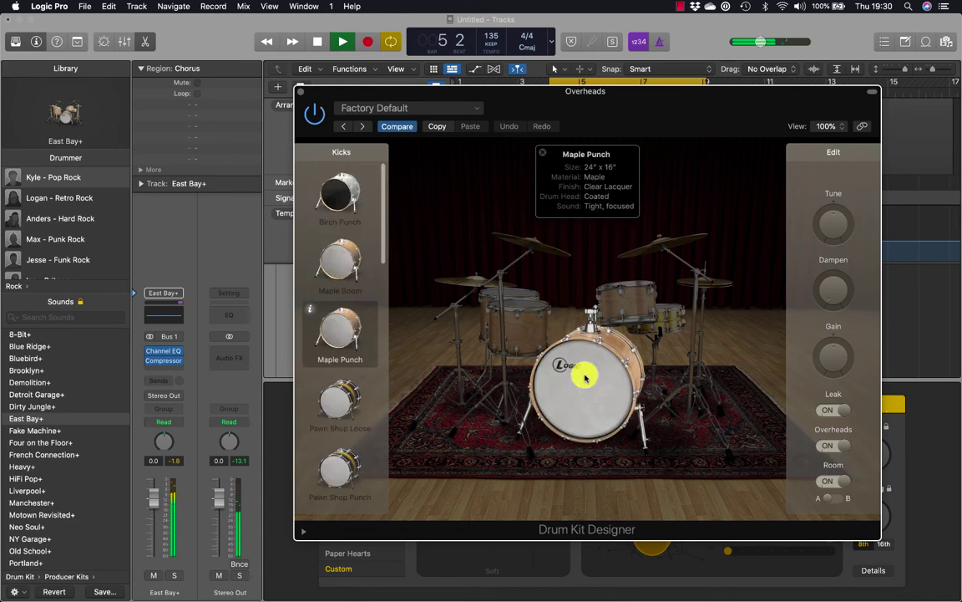
left_click(339, 250)
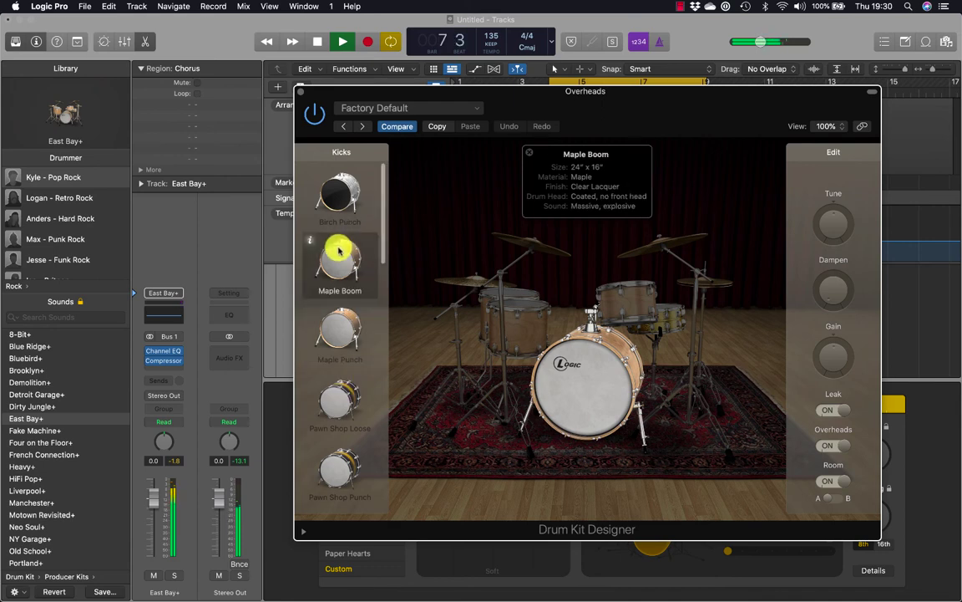
left_click(335, 190)
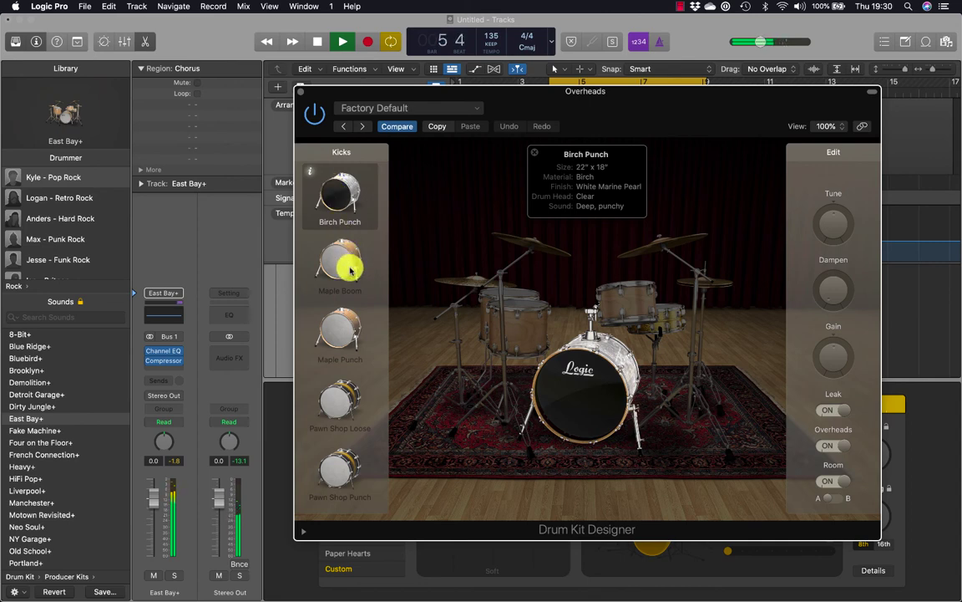
key("space")
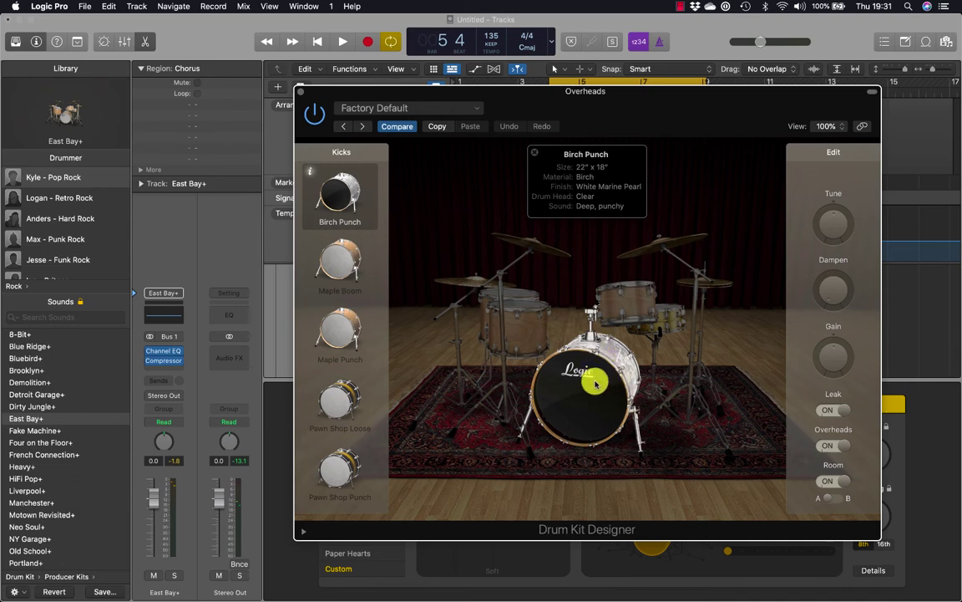
- Audition the Birch Punch kick during playback with Dampen at 100 % and Gain raised to about +8 dB
left_click(603, 380)
key("space")
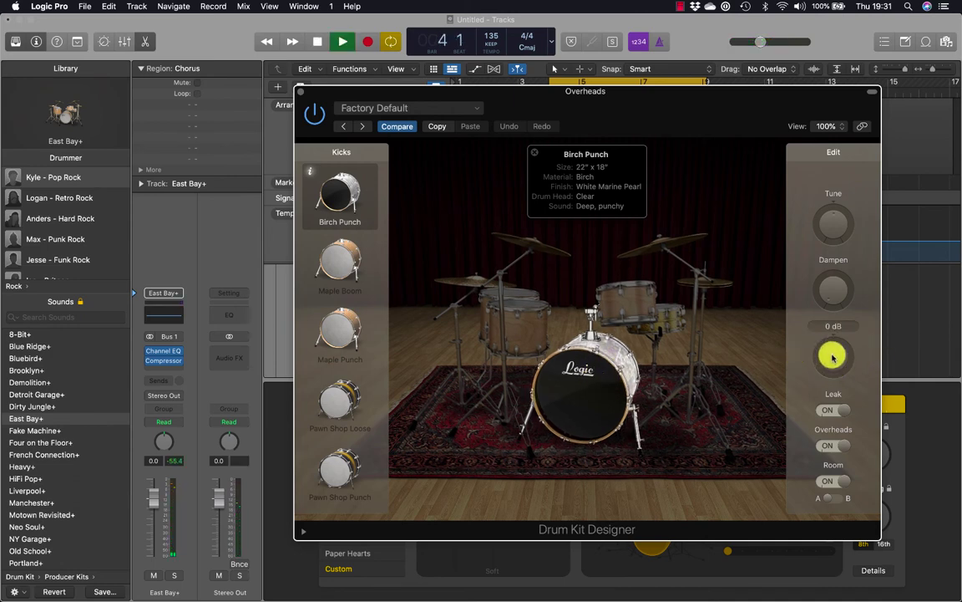
mouse_move(835, 289)
left_click_drag(835, 289, 833, 211)
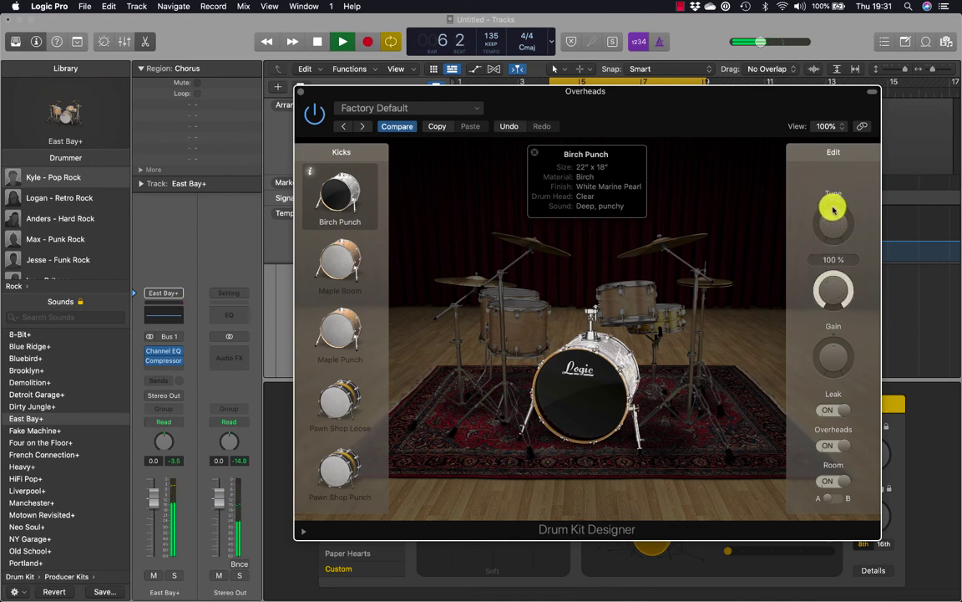
left_click_drag(840, 361, 842, 345)
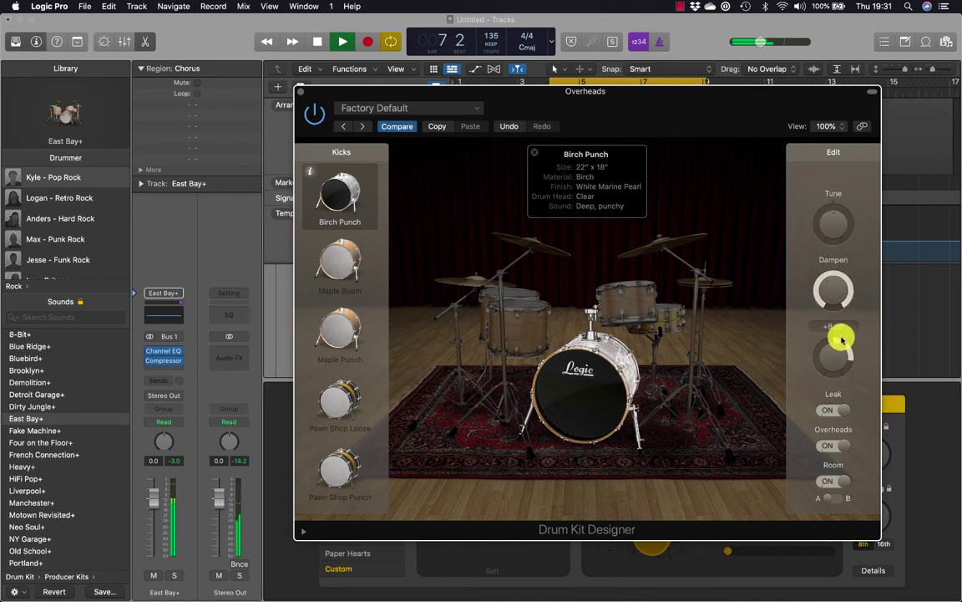
- Lower the Birch Punch kick's Tune and reduce its Dampen to near minimum
left_click_drag(842, 223, 838, 261)
left_click(836, 292)
left_click_drag(834, 302, 838, 387)
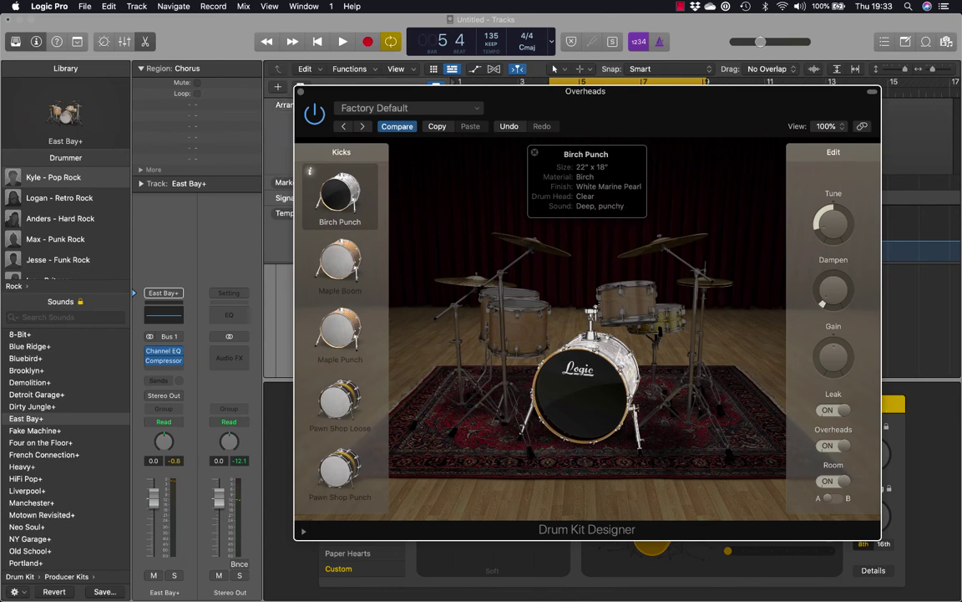
- Unlock the Library's Sounds, widen the Library and close the Drum Kit Designer window
left_click(82, 302)
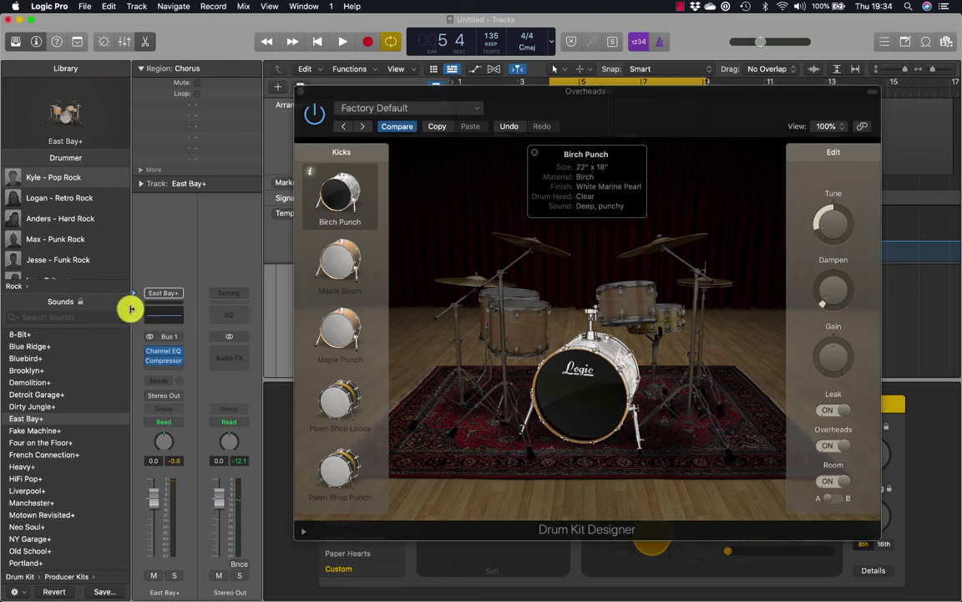
left_click_drag(132, 309, 345, 317)
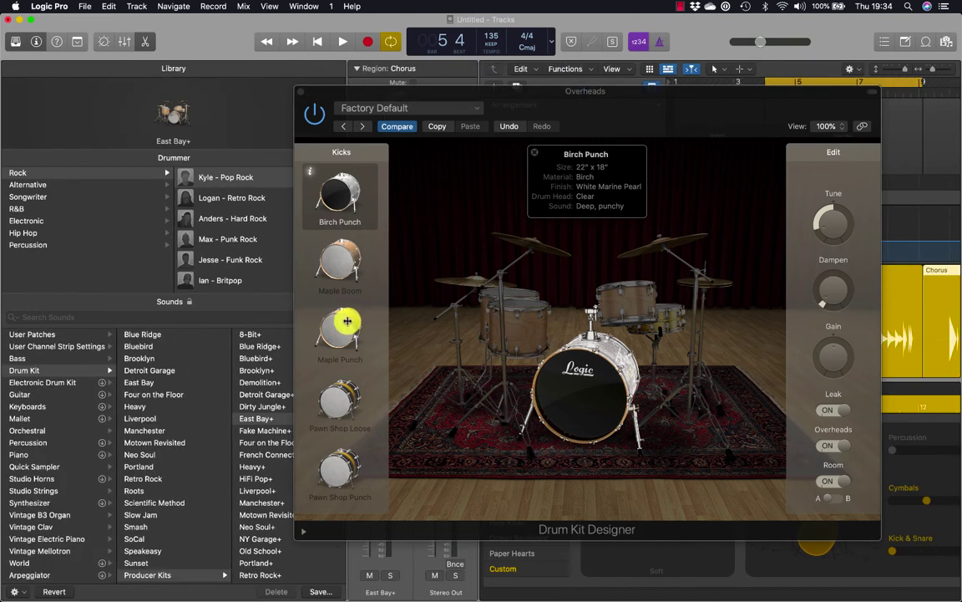
left_click(304, 94)
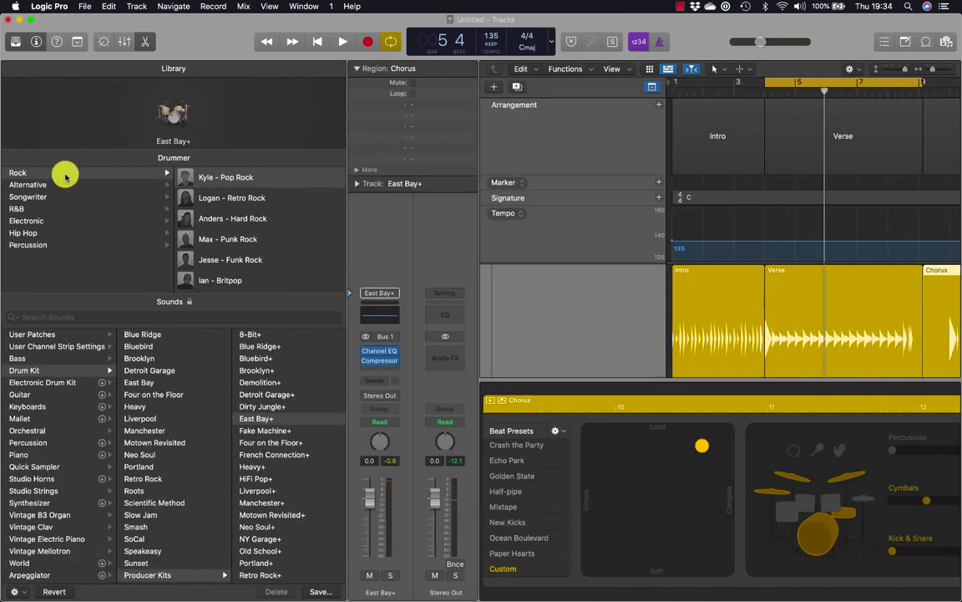
- Change the drummer to Maurice - Boom Bap from the Hip Hop genre, and suppress the region-settings warning for future changes
left_click(36, 234)
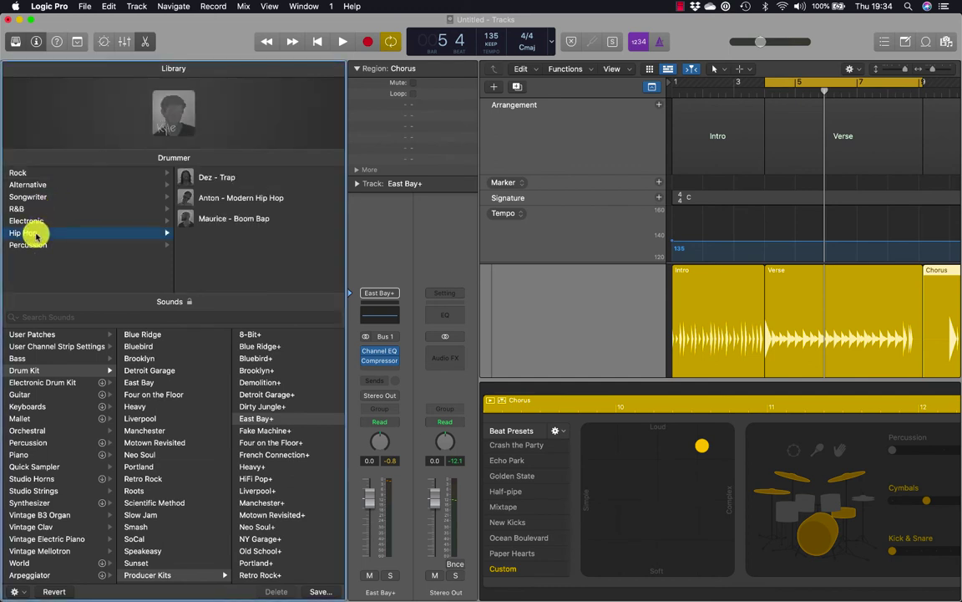
left_click(228, 220)
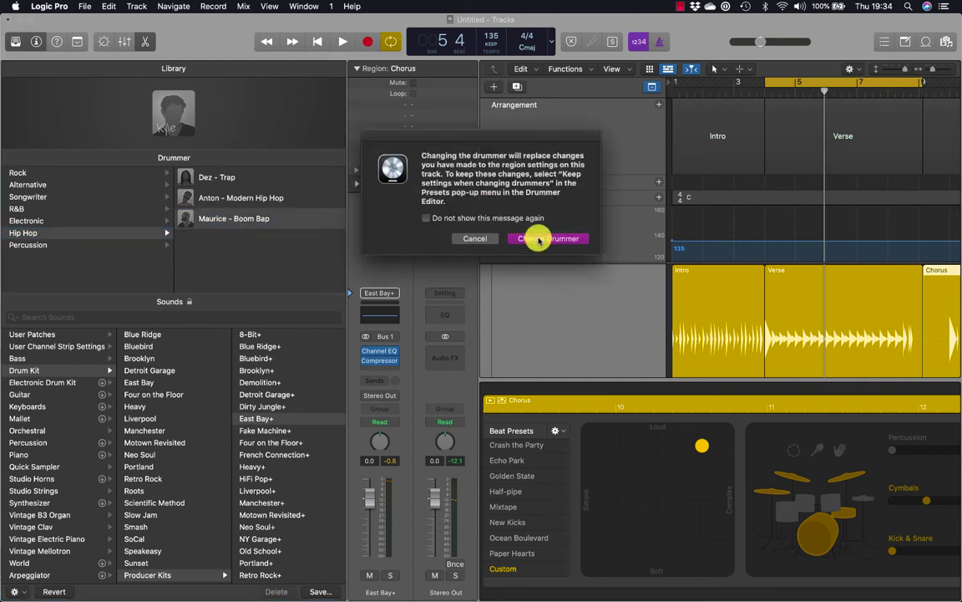
left_click(491, 217)
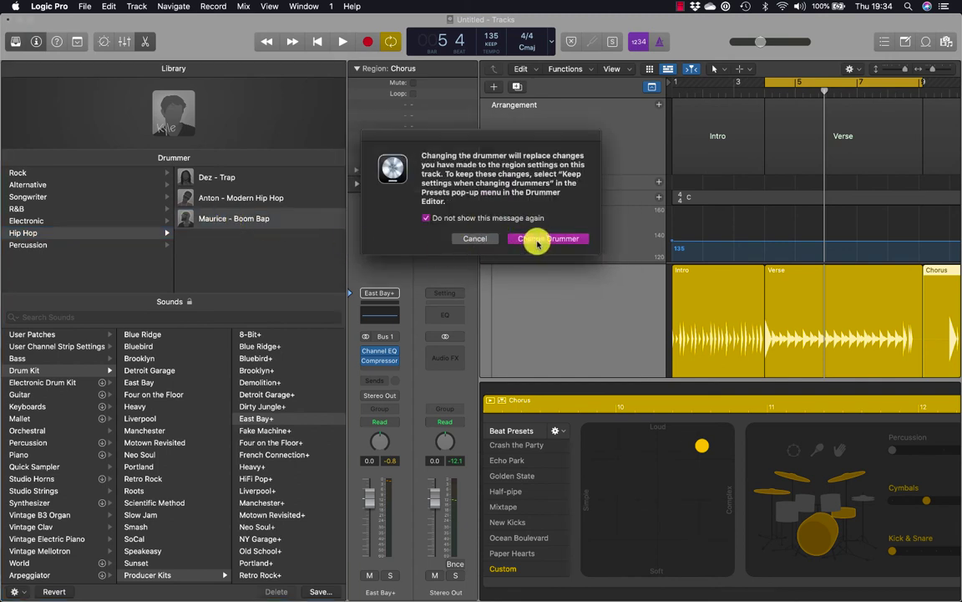
left_click(539, 240)
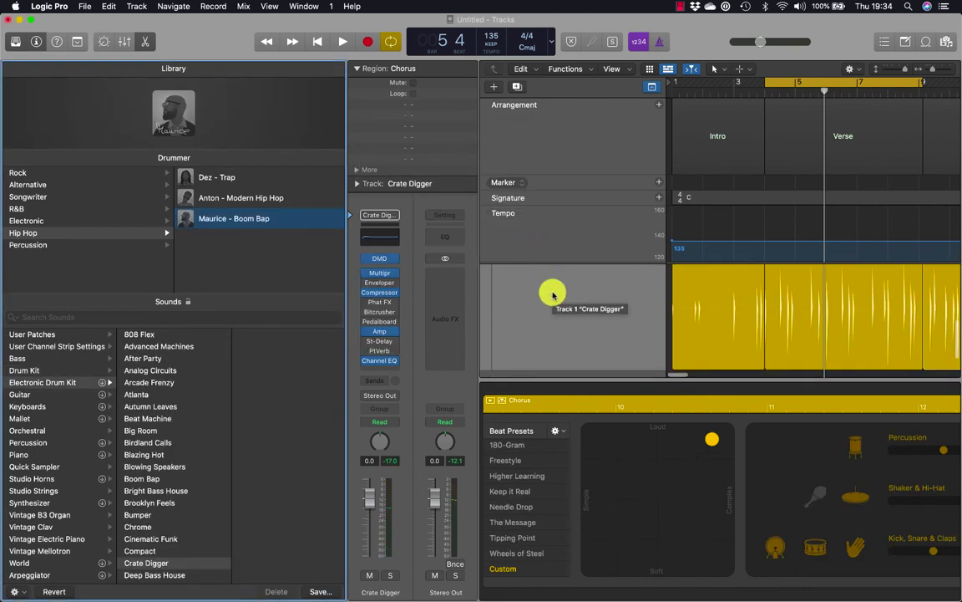
- Look over the regenerated regions, select the Verse region and listen to it with the Crate Digger kit
scroll(816, 313, "right", 5)
scroll(816, 314, "left", 4)
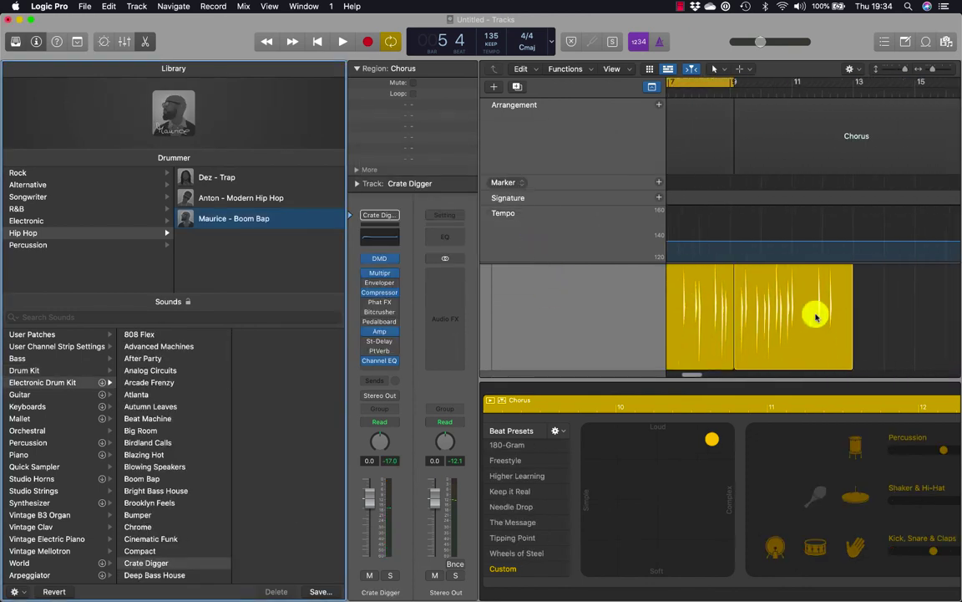
scroll(816, 316, "left", 2)
left_click(816, 313)
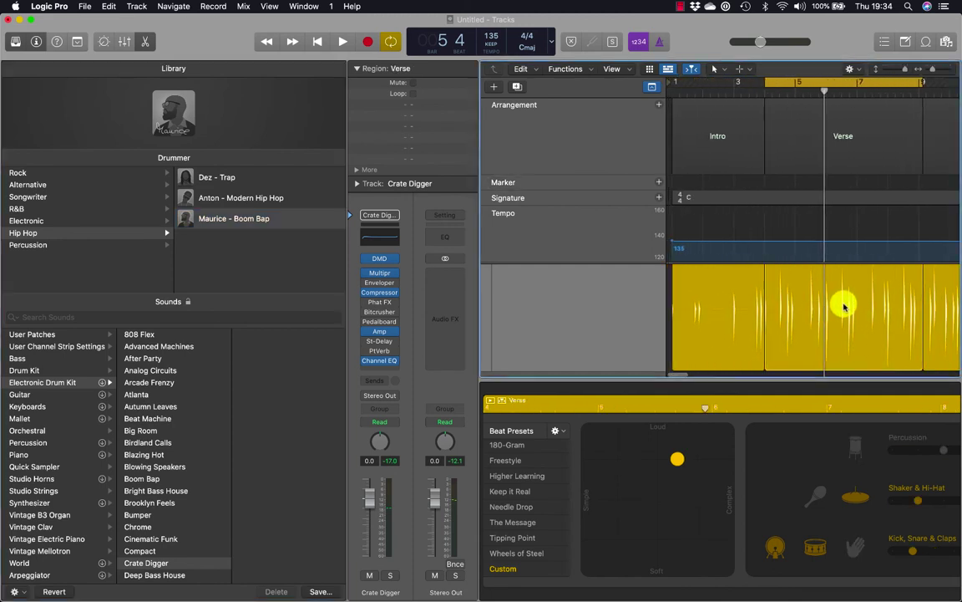
key("space")
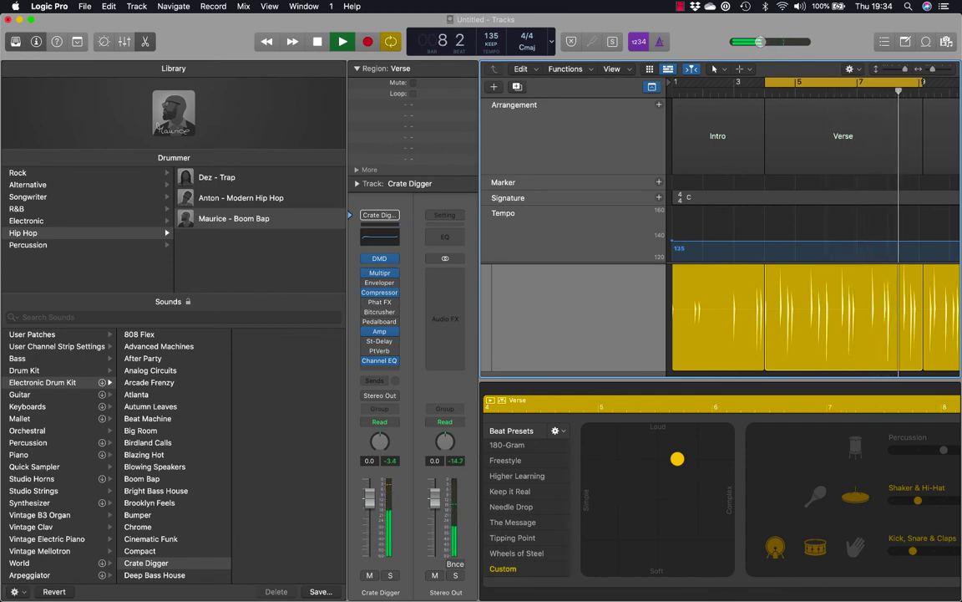
key("space")
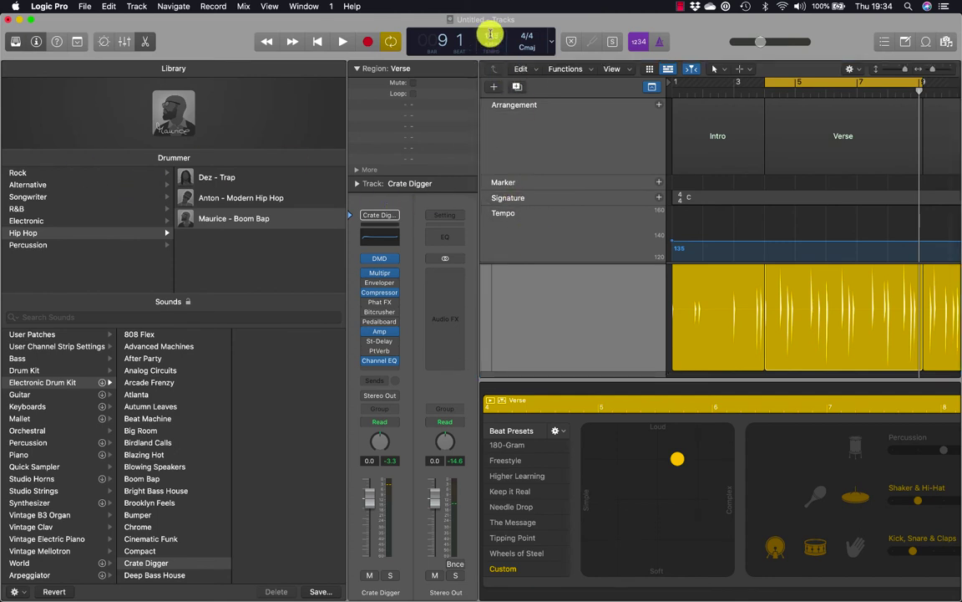
- Halve the project tempo to 67.5 BPM and play the verse
left_click_drag(491, 34, 491, 92)
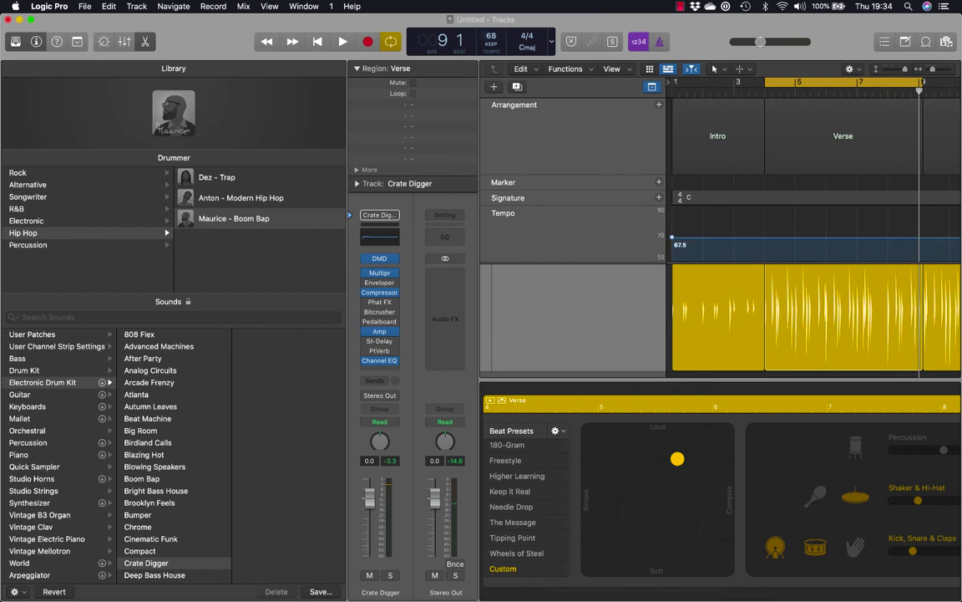
key("space")
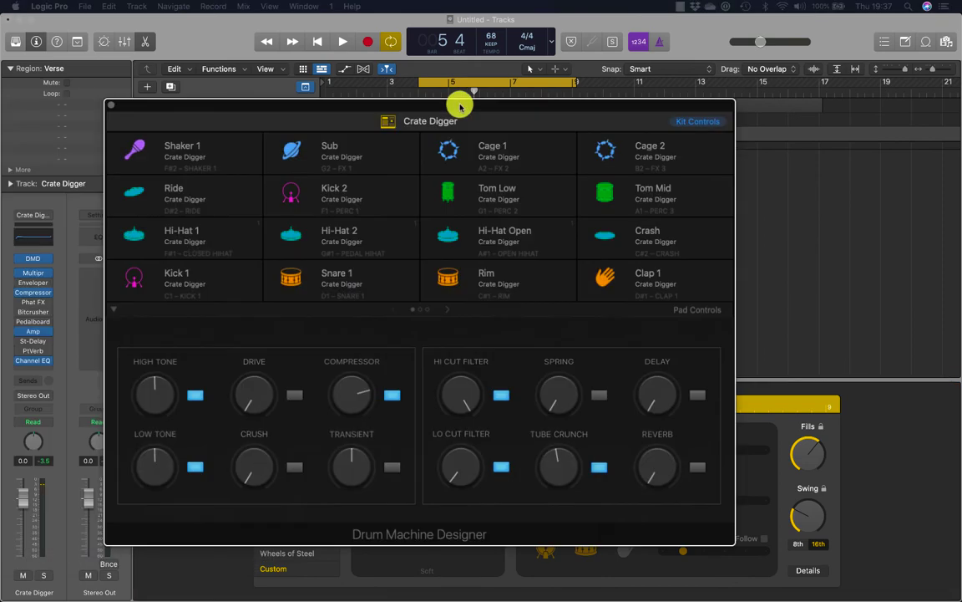
- Move the Crate Digger kit's Drum Machine Designer window clear of the track header and play the verse
left_click_drag(458, 102, 612, 94)
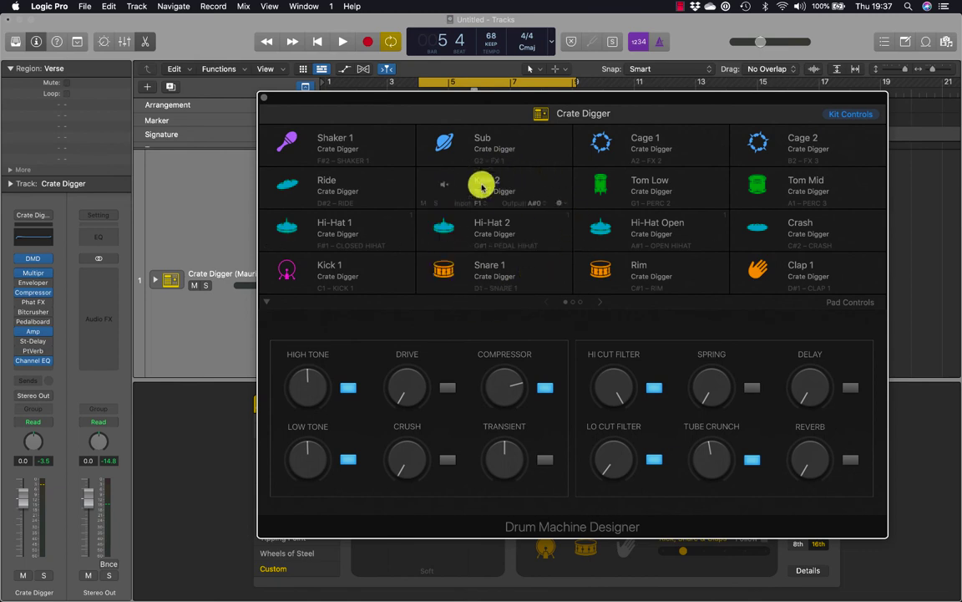
key("space")
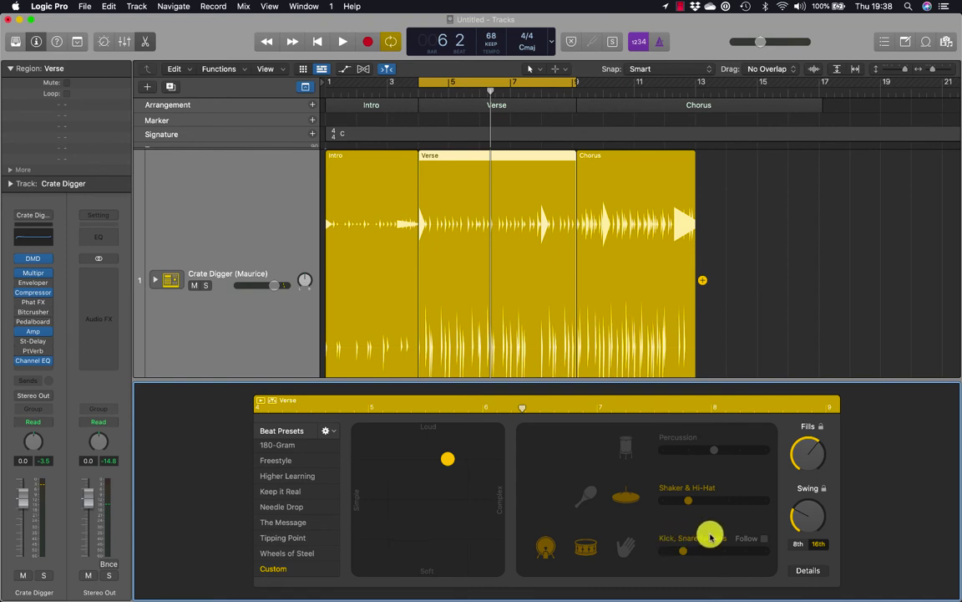
- Show the Verse region's detailed performance settings in the Drummer Editor
left_click(809, 571)
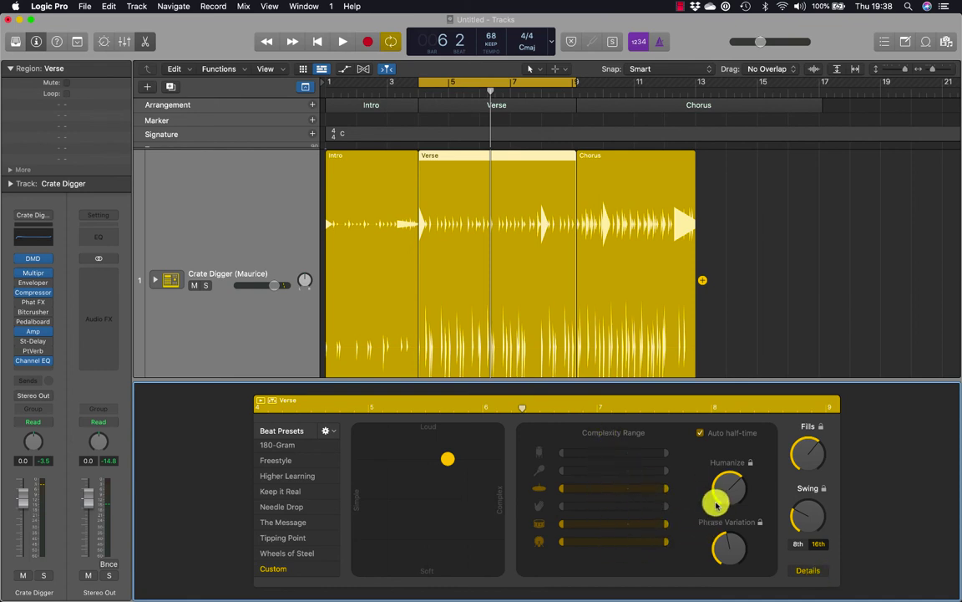
- Raise the Verse region's Humanize amount to its maximum and play the verse
left_click_drag(737, 499, 721, 486)
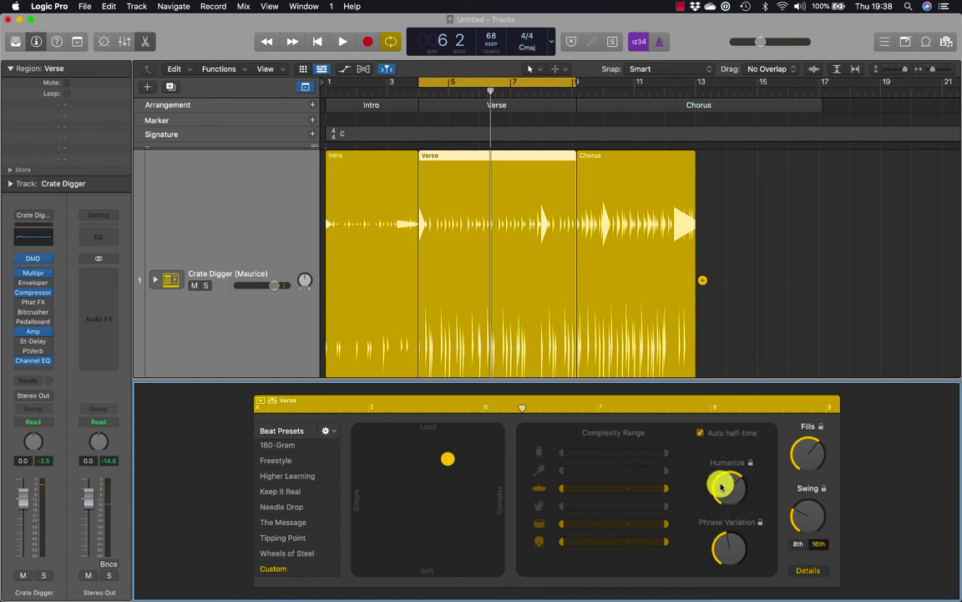
key("space")
mouse_move(722, 486)
left_mouse_down()
mouse_move(715, 430)
mouse_move(721, 488)
mouse_move(737, 497)
left_mouse_up()
key("space")
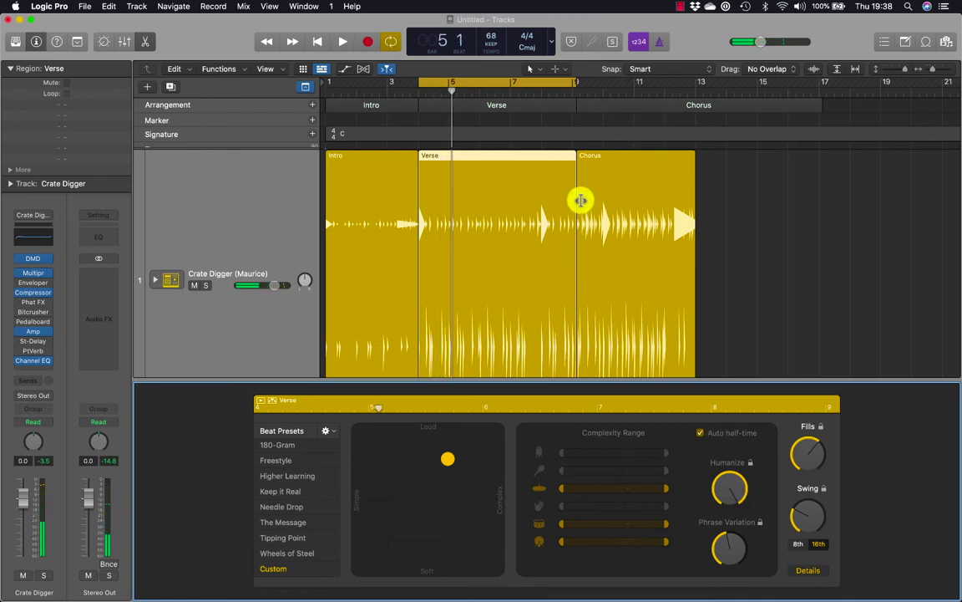
- Place the playhead at bar 5 and vary the Humanize amount to compare the hits' offset from the beat
key("z")
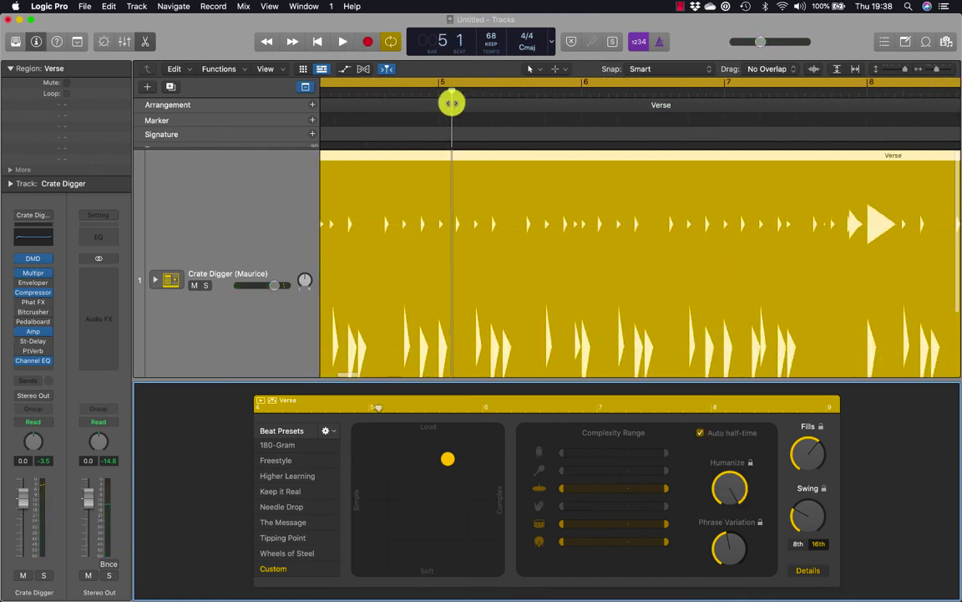
left_click_drag(428, 92, 437, 93)
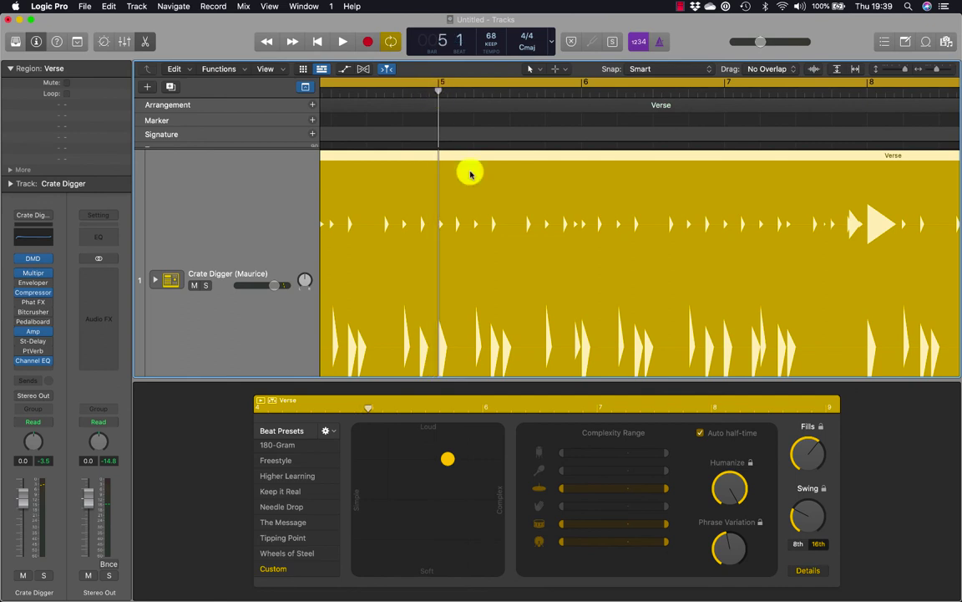
key("super+Right")
key("super+Right")
key("super+Right")
key("super+Right")
key("super+Right")
key("super+Right")
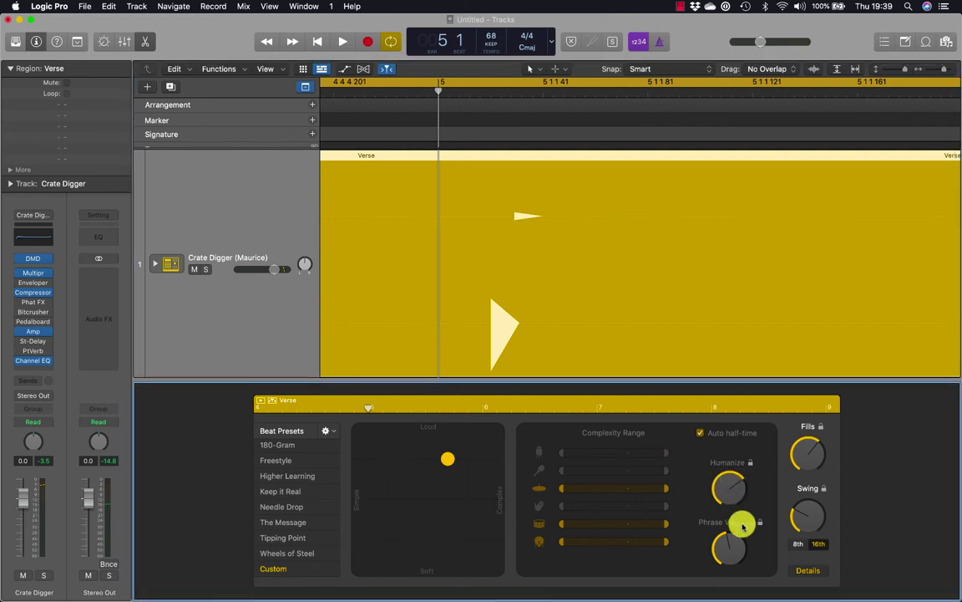
mouse_move(732, 497)
left_mouse_down()
mouse_move(733, 511)
mouse_move(724, 477)
mouse_move(731, 523)
mouse_move(727, 487)
mouse_move(723, 504)
left_mouse_up()
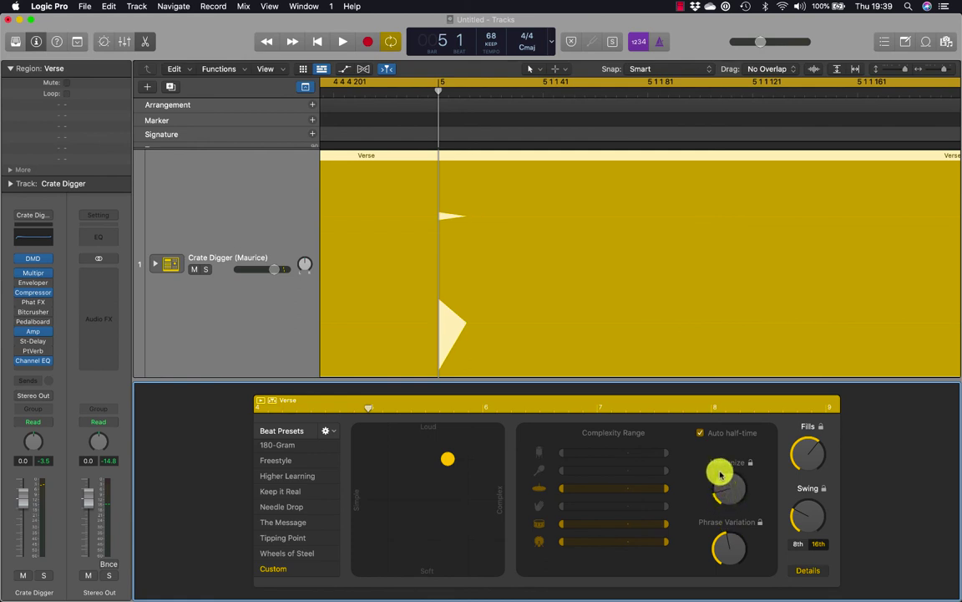
left_click_drag(720, 474, 717, 496)
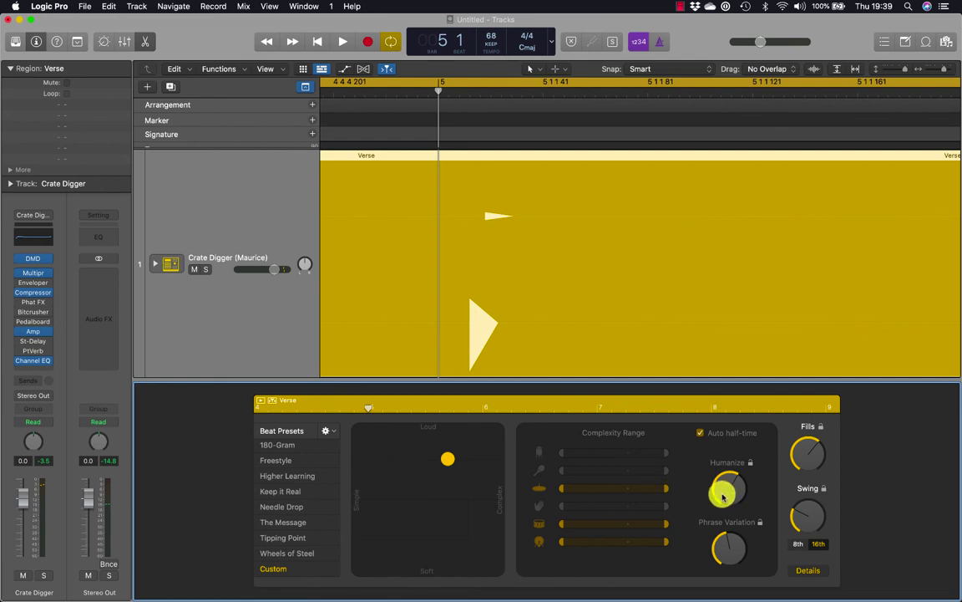
left_click_drag(723, 496, 805, 497)
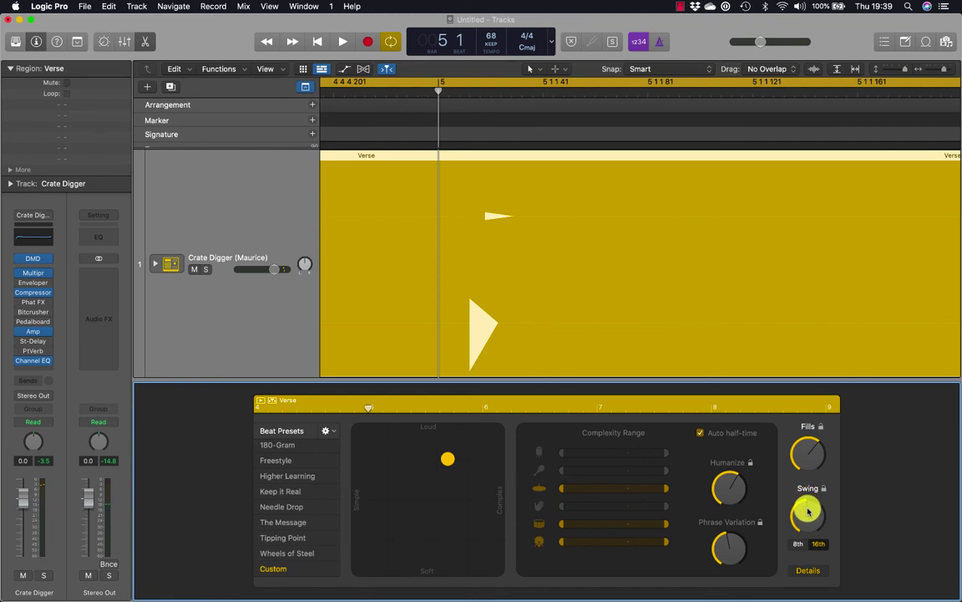
- Try the Verse region's 16th-note Swing up to its maximum while playing it, and settle on slightly above halfway
scroll(719, 333, "down", 5)
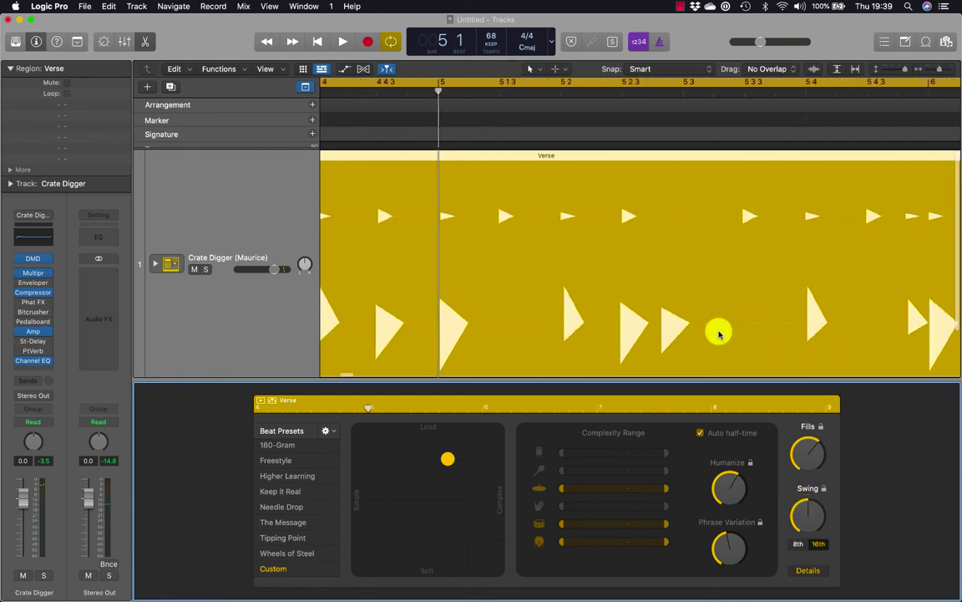
scroll(720, 333, "down", 2)
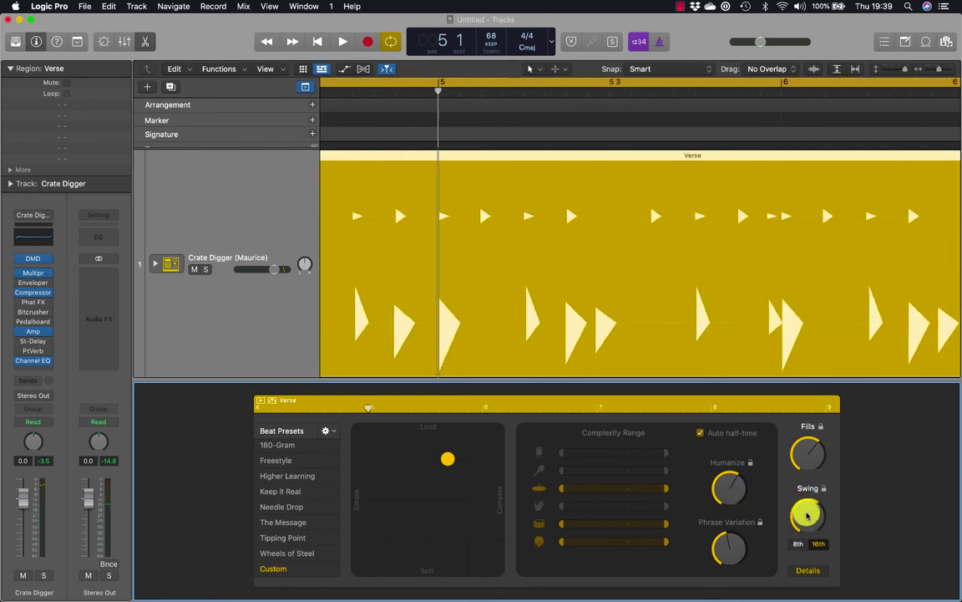
left_click_drag(807, 515, 808, 494)
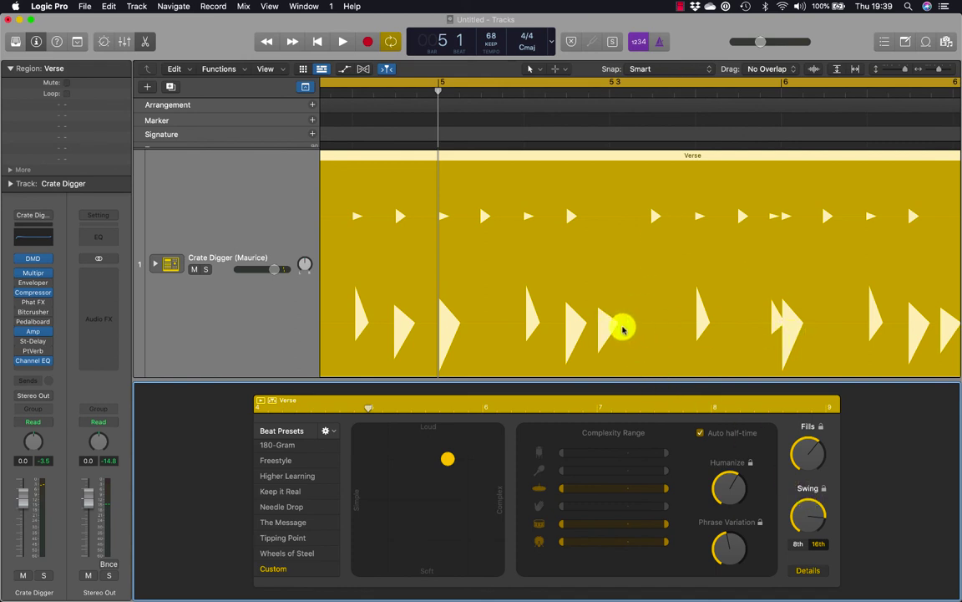
left_click_drag(802, 502, 802, 521)
key("space")
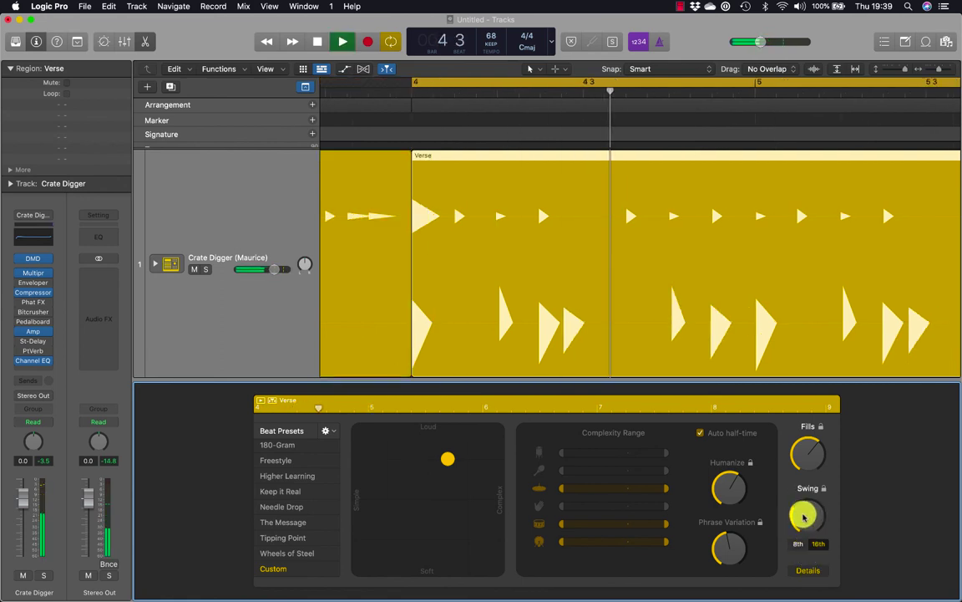
key("space")
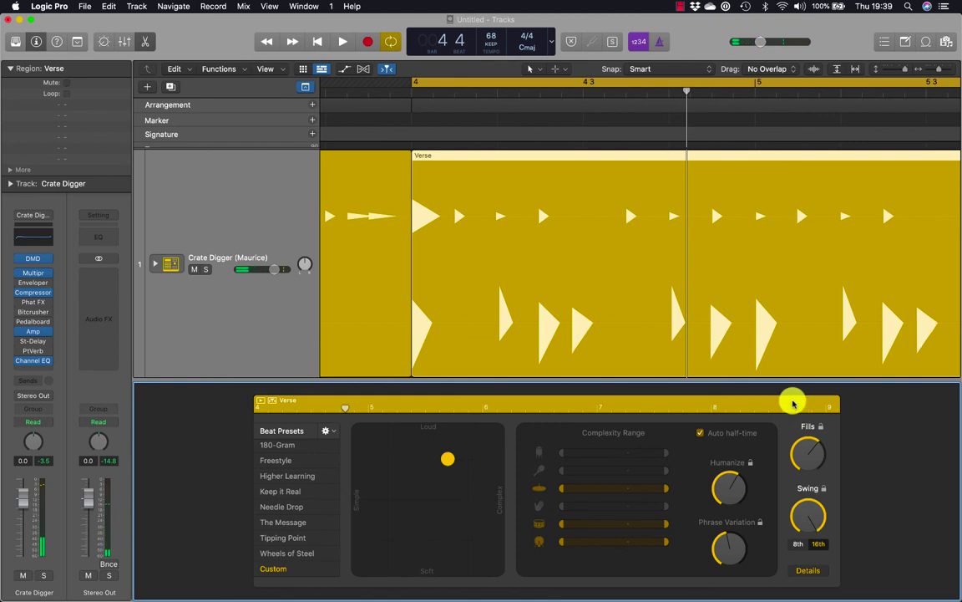
key("space")
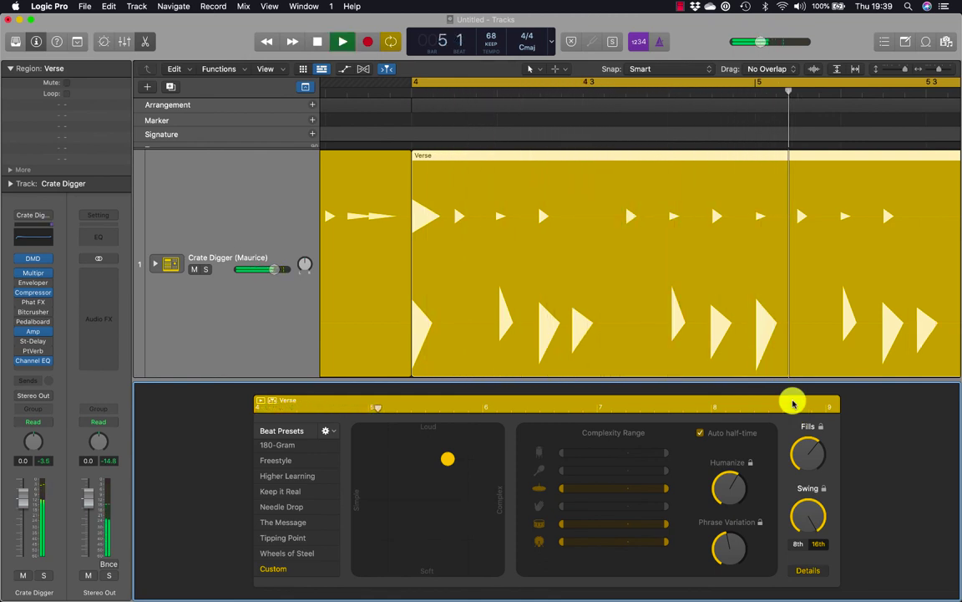
key("space")
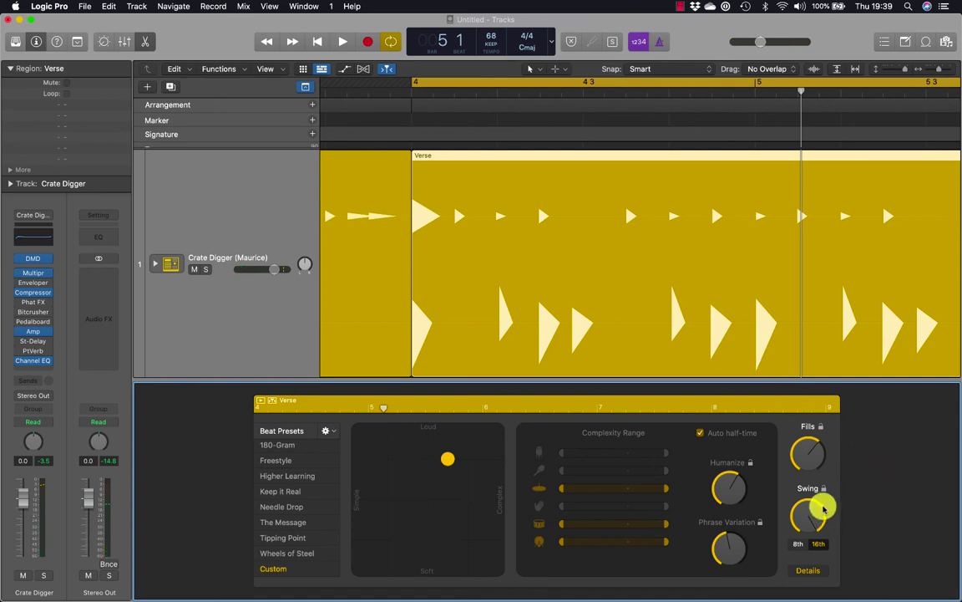
left_click_drag(823, 507, 802, 554)
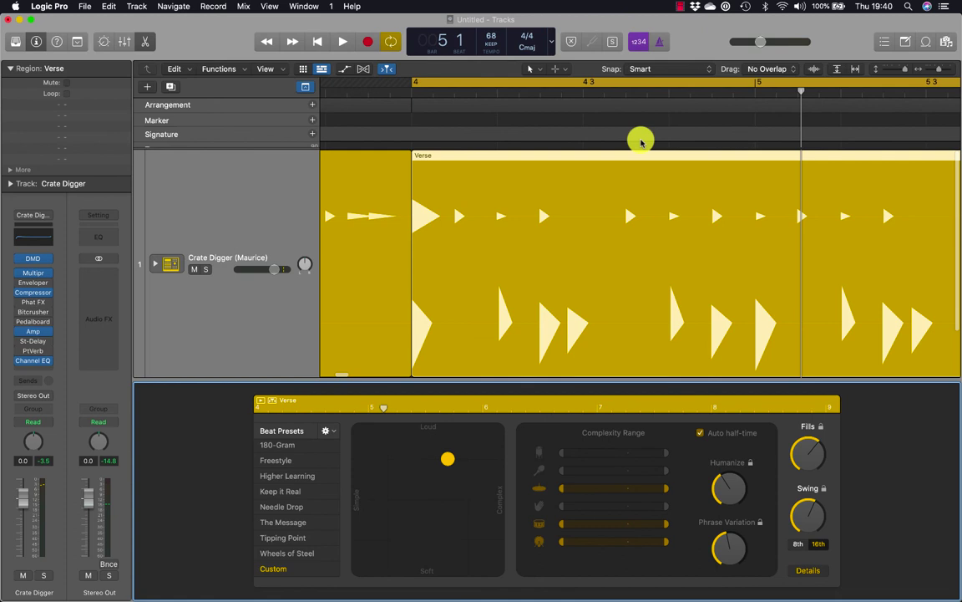
- Convert the Verse drummer region to a MIDI region
left_click(572, 297)
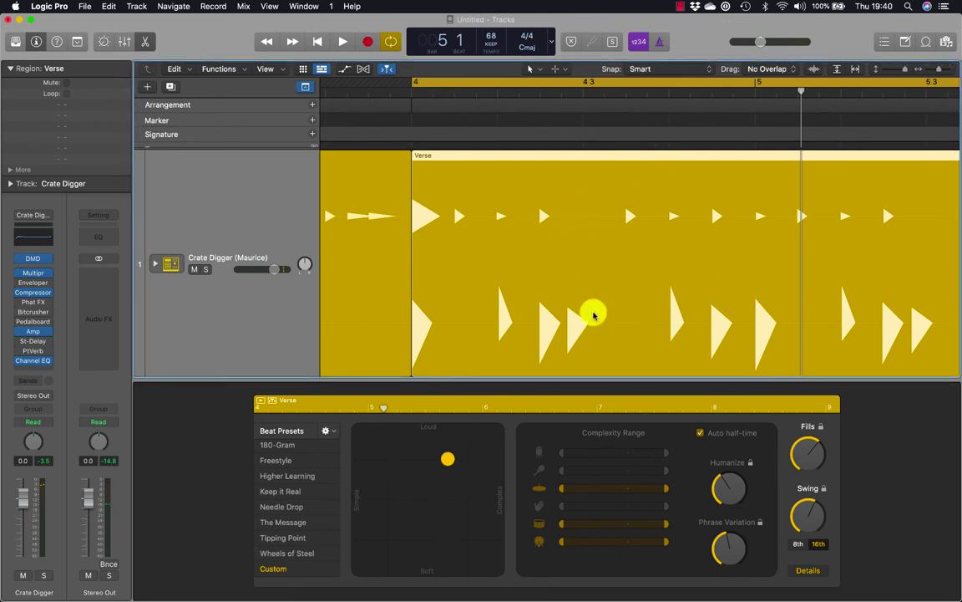
key("z")
key("super+Left")
key("super+Left")
key("super+Left")
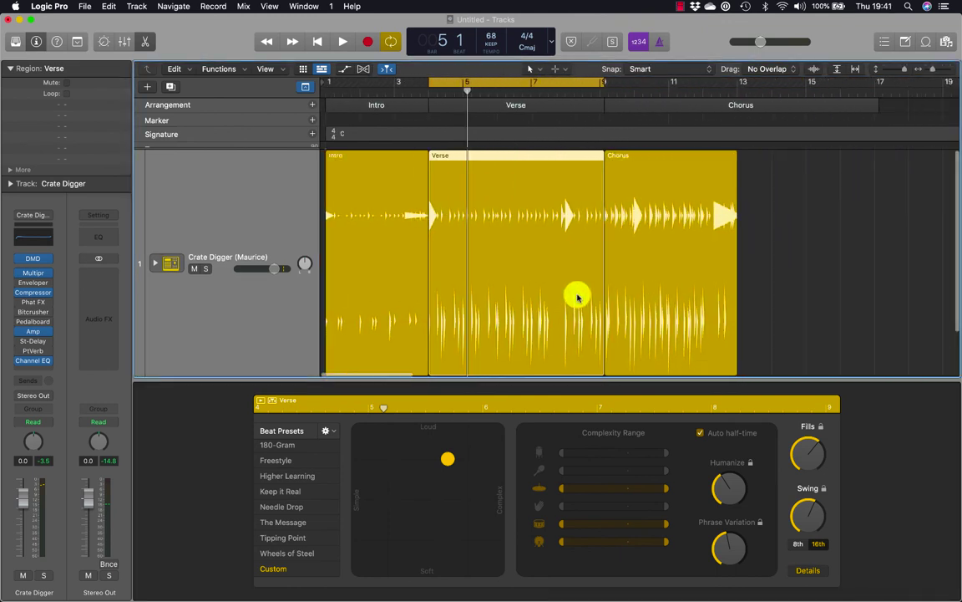
right_click(494, 247)
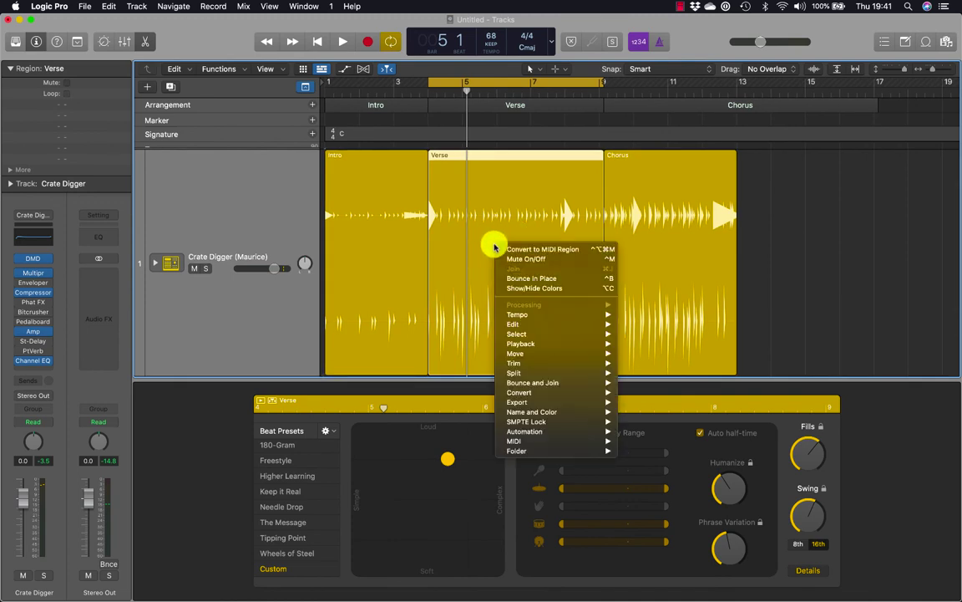
mouse_move(551, 390)
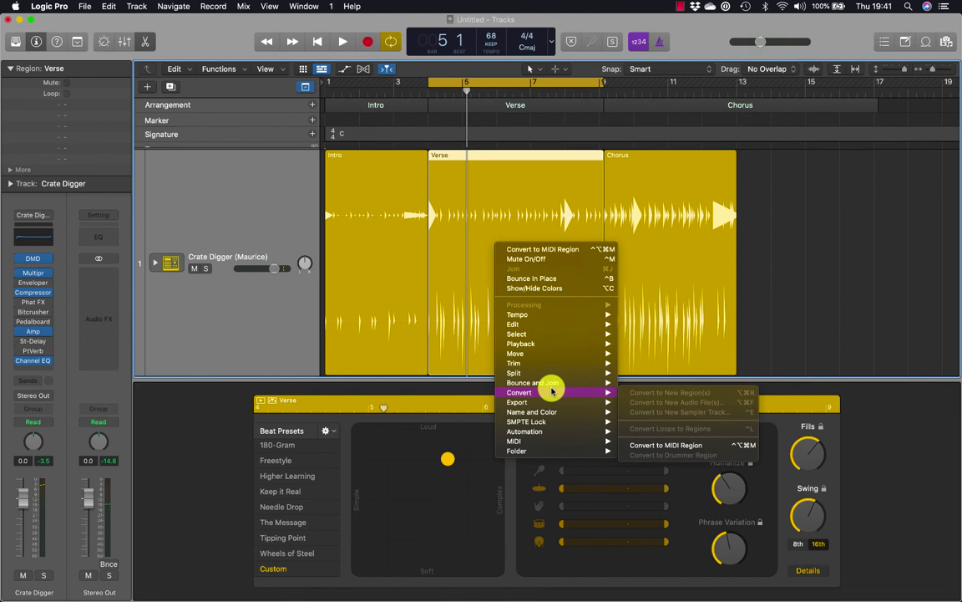
left_click(700, 444)
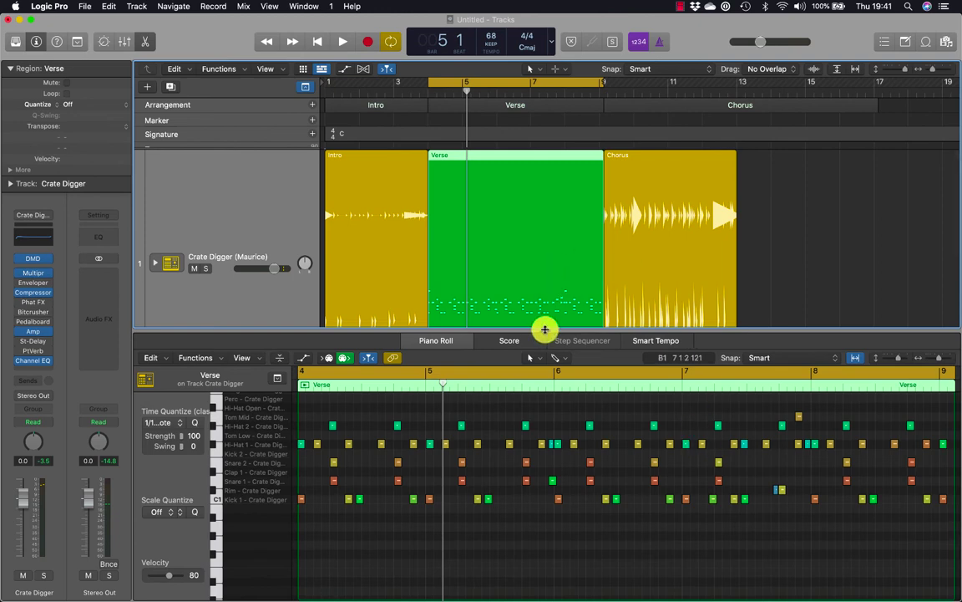
- Enlarge the Piano Roll and examine the verse's MIDI notes against the Crate Digger drum names from bar 4
left_click_drag(544, 329, 546, 218)
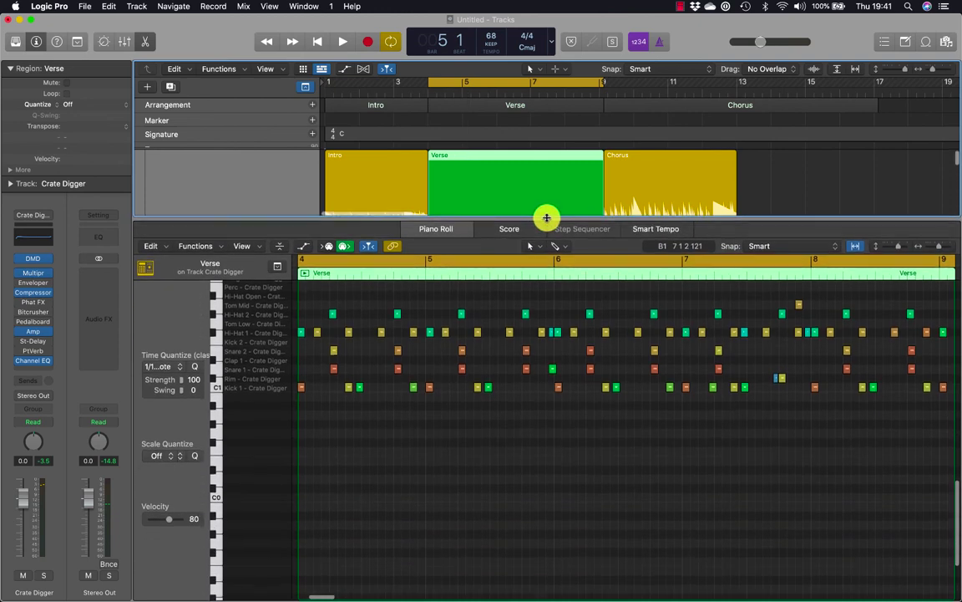
left_click(576, 410, "ctrl+alt")
scroll(577, 412, "left", 8)
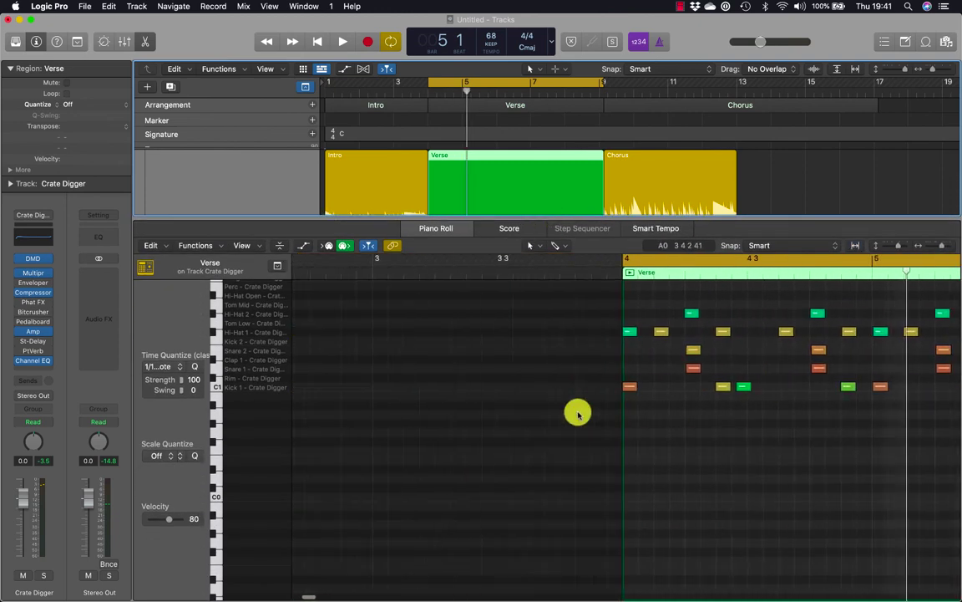
scroll(577, 412, "up", 3)
scroll(577, 412, "up", 4)
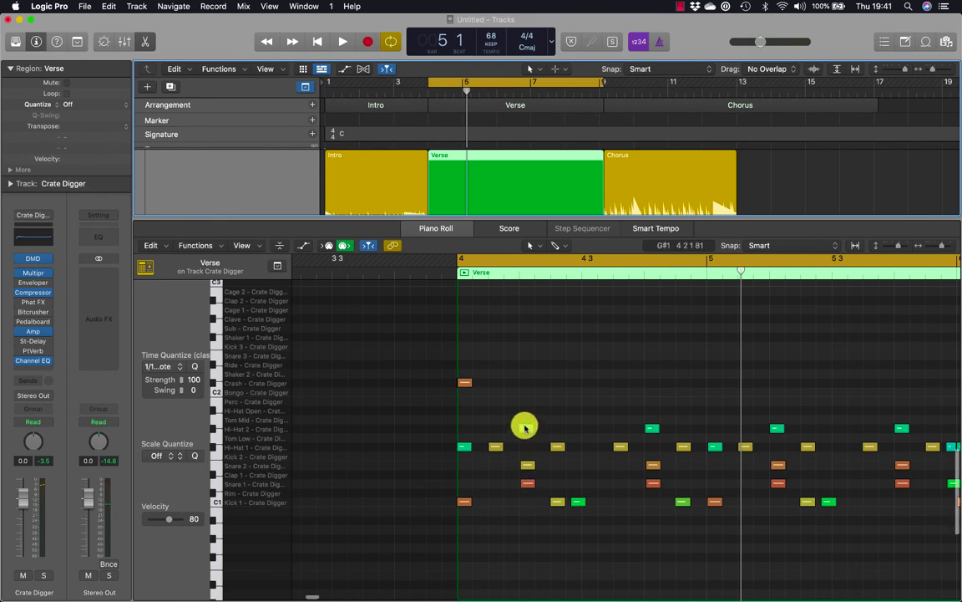
mouse_move(525, 427)
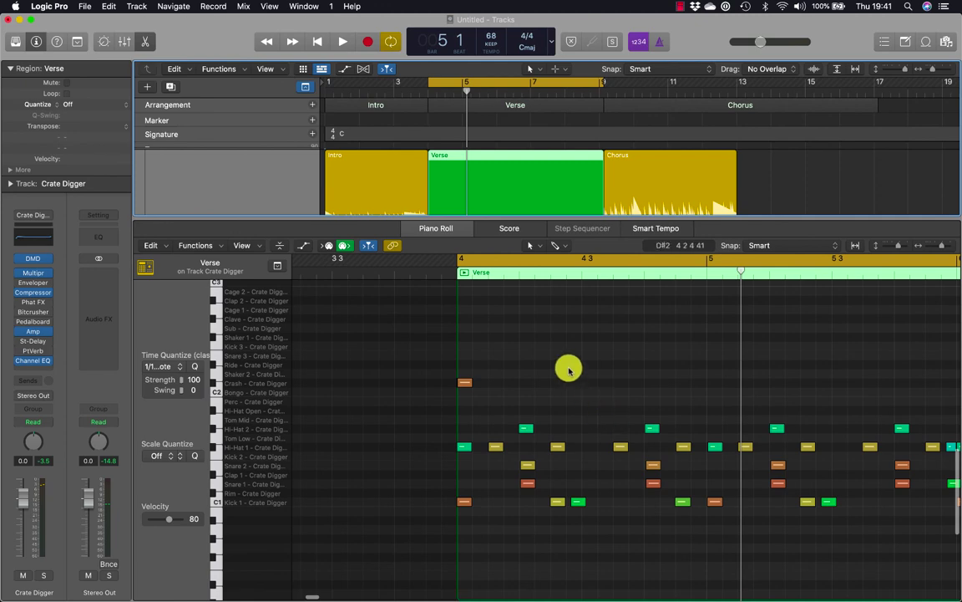
- Play the converted verse and look along its notes from bar 4 to bar 6
key("space")
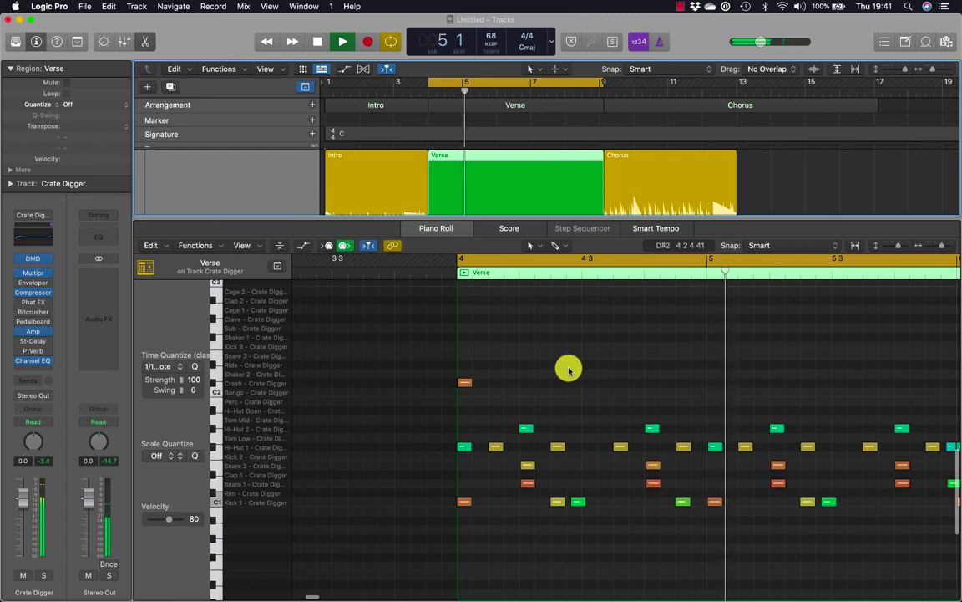
key("space")
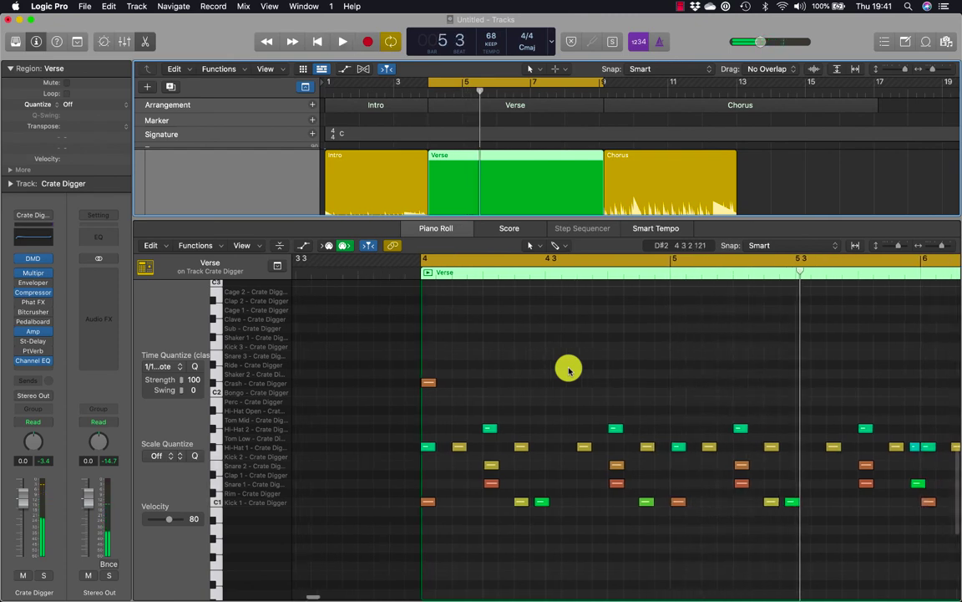
scroll(568, 369, "right", 5)
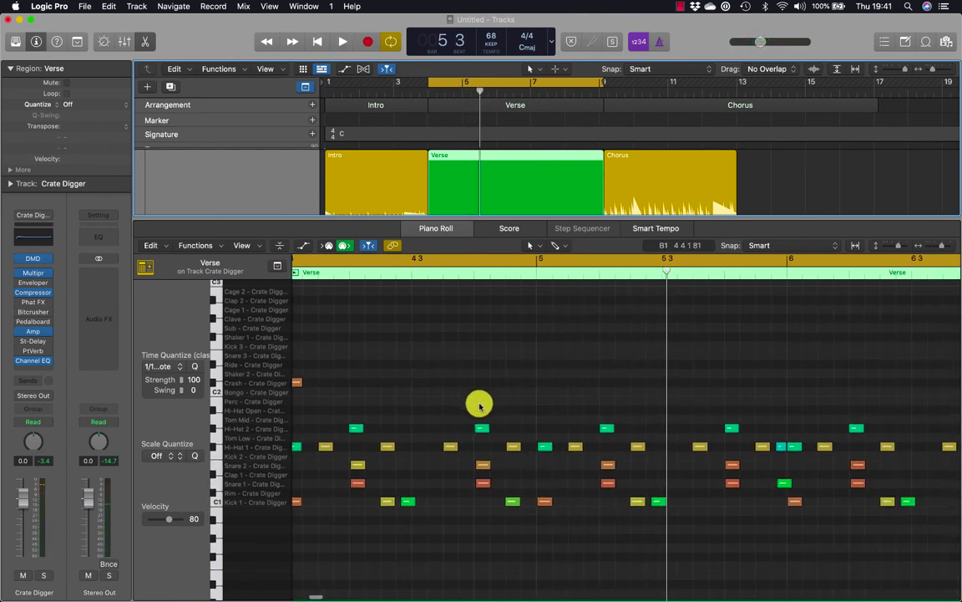
scroll(476, 401, "left", 1)
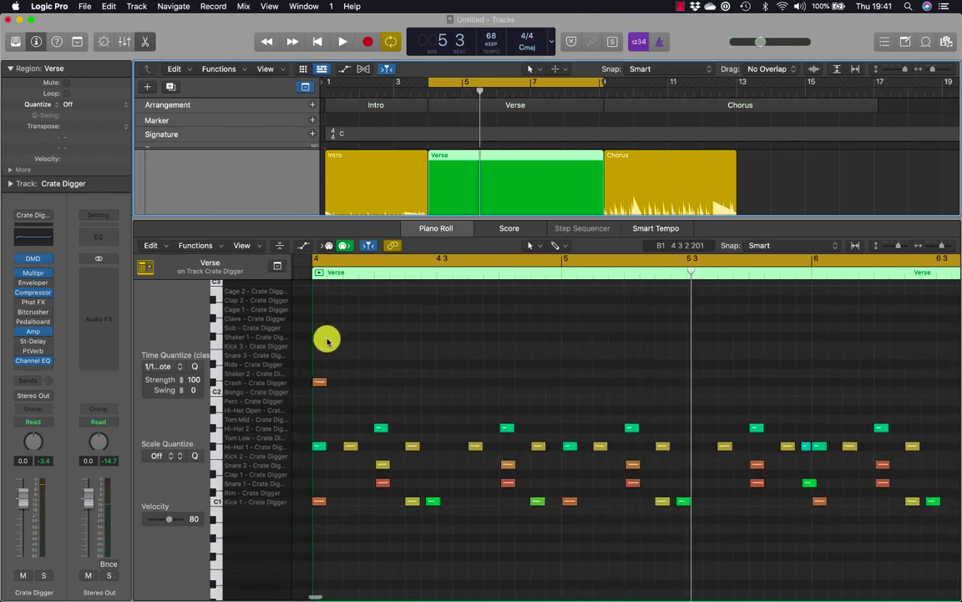
- Open the Crate Digger kit in Drum Machine Designer, uncover the notes around bar 6 and play the verse
left_click(33, 259)
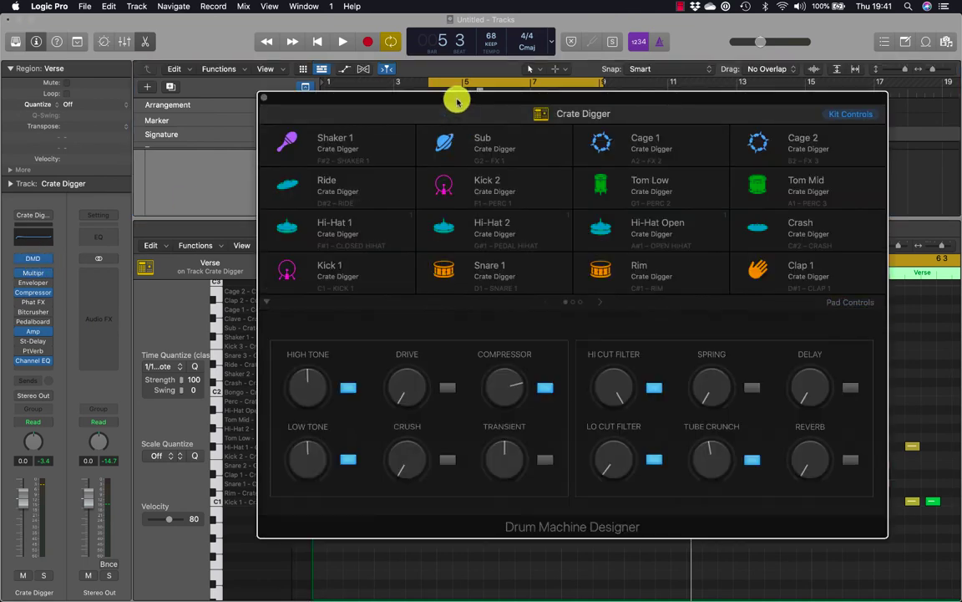
left_click_drag(457, 101, 334, 71)
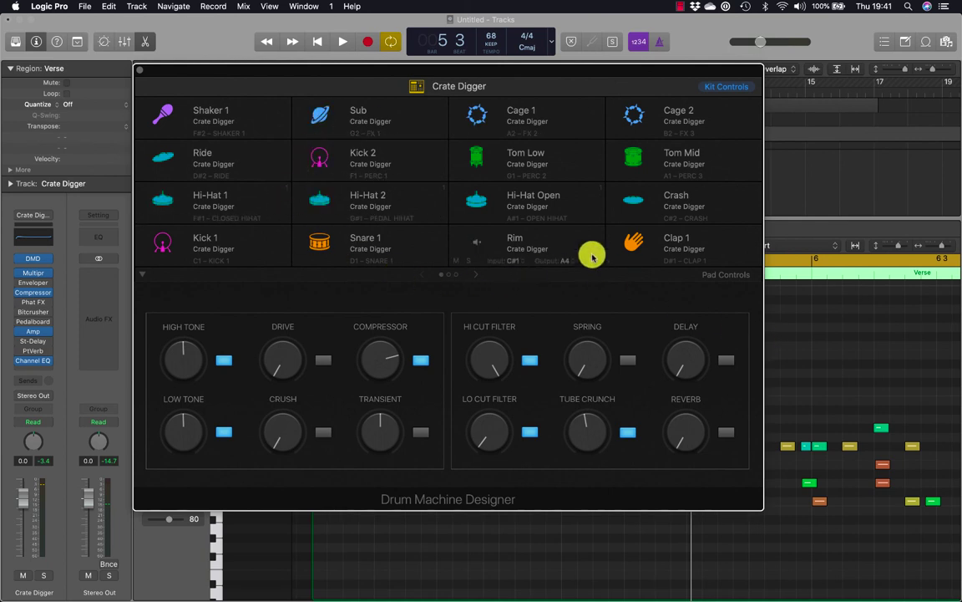
key("space")
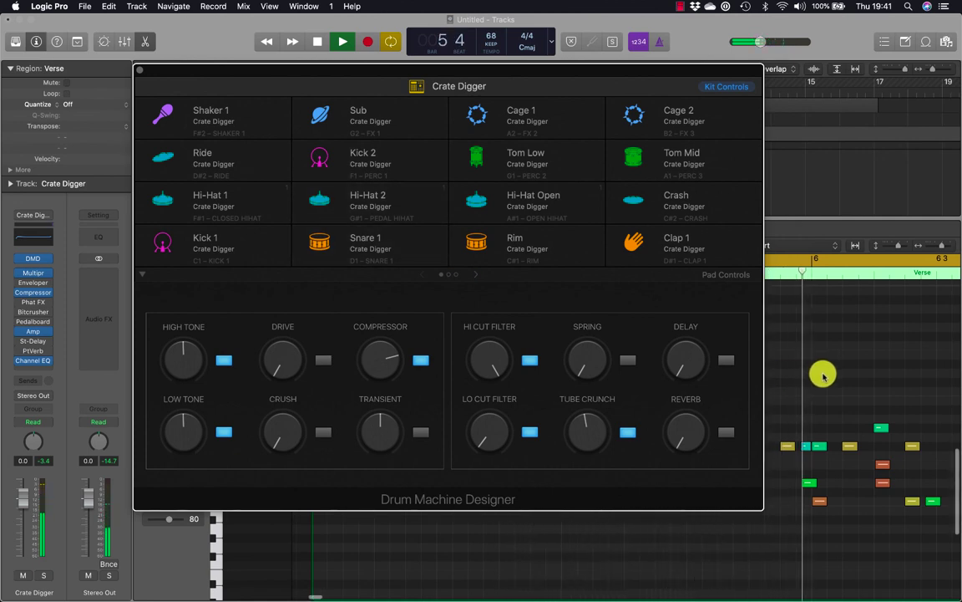
key("space")
- Select the Rim pad and move the Drum Machine Designer window below the upper Piano Roll notes
left_click(530, 243)
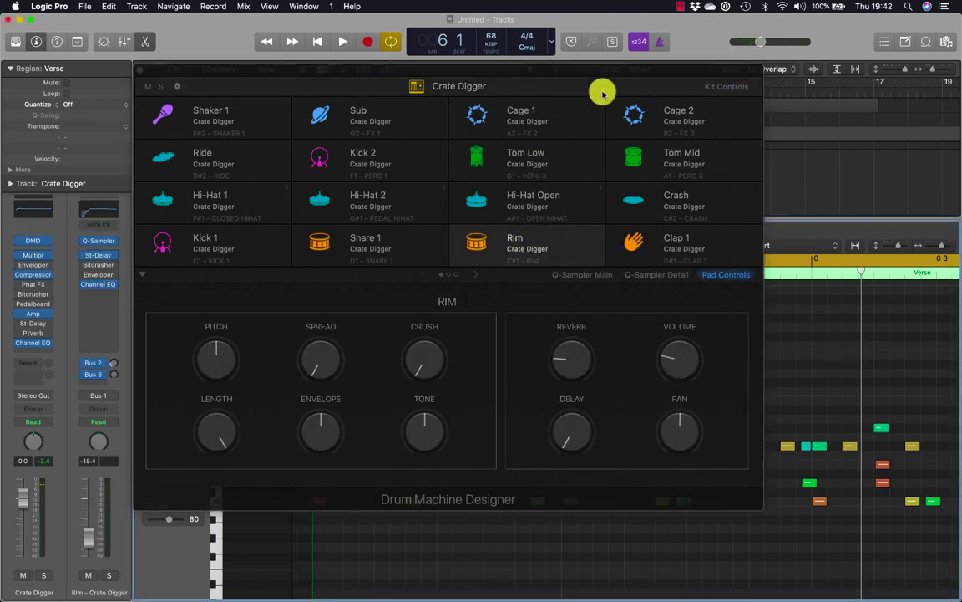
left_click_drag(591, 73, 551, 513)
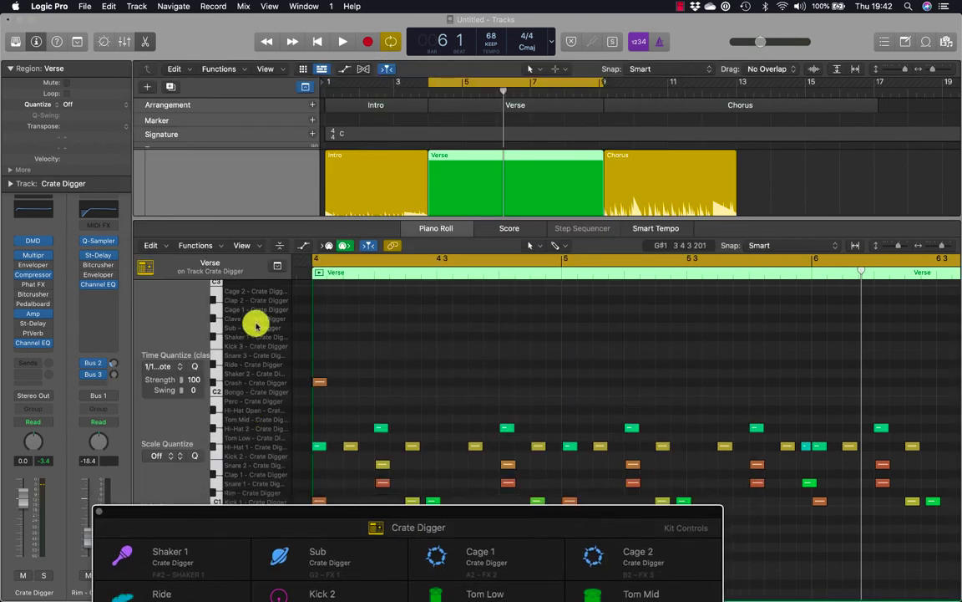
left_click_drag(270, 511, 333, 488)
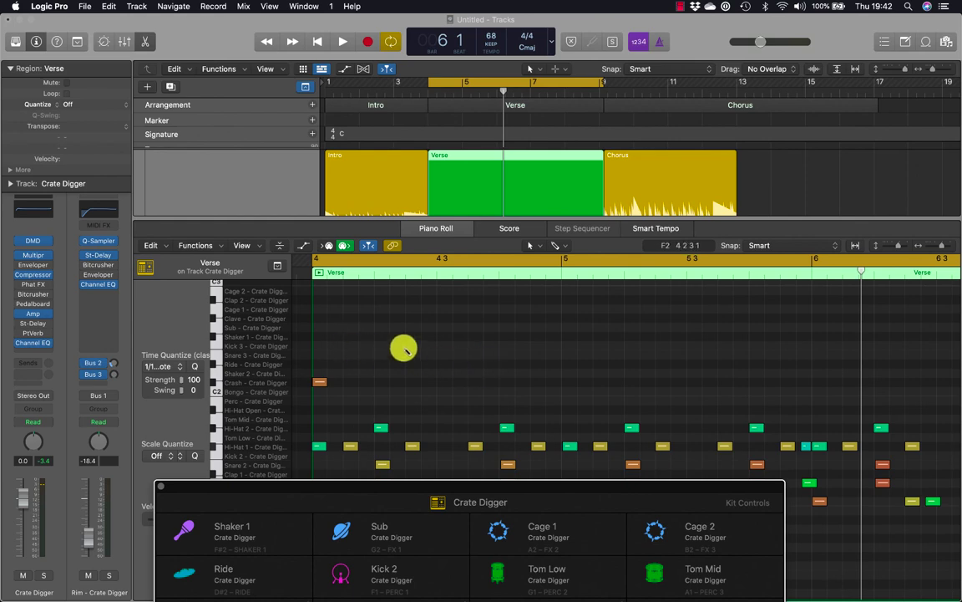
- Add three Kick 3 notes to the verse on beats 2, 3 and 4 of bar 4 and play them back
left_click(378, 345)
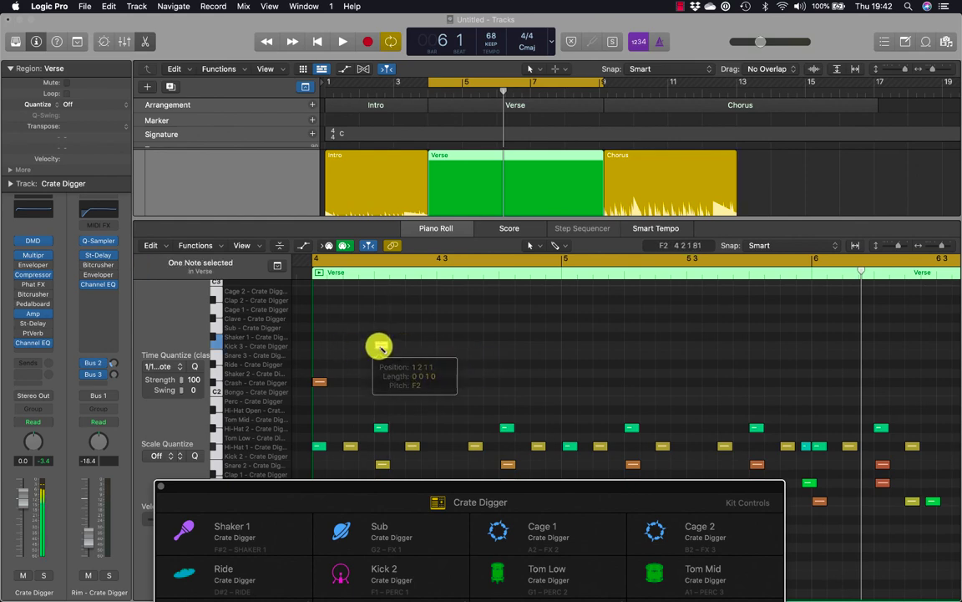
left_click(444, 345)
key("space")
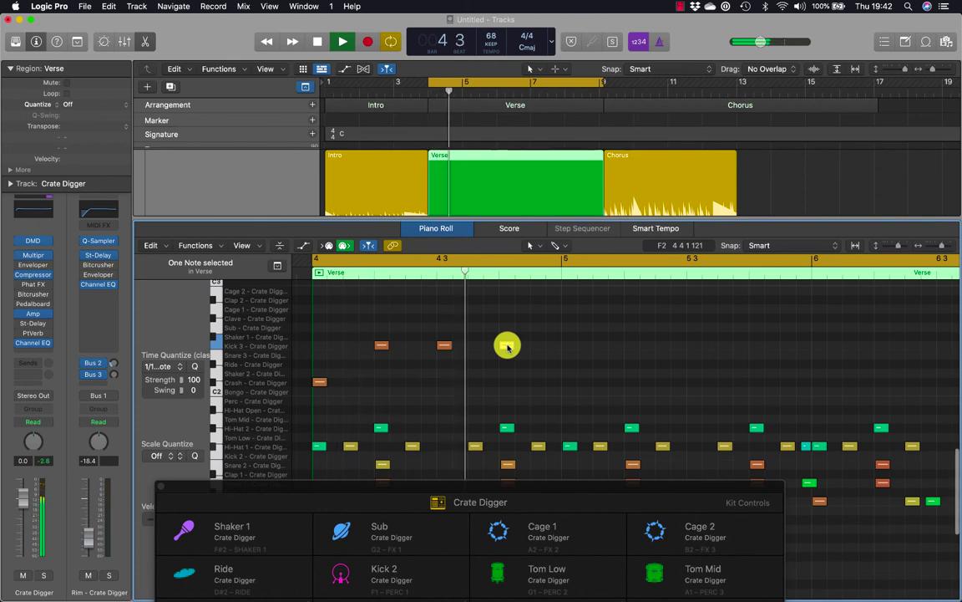
left_click(507, 346)
key("space")
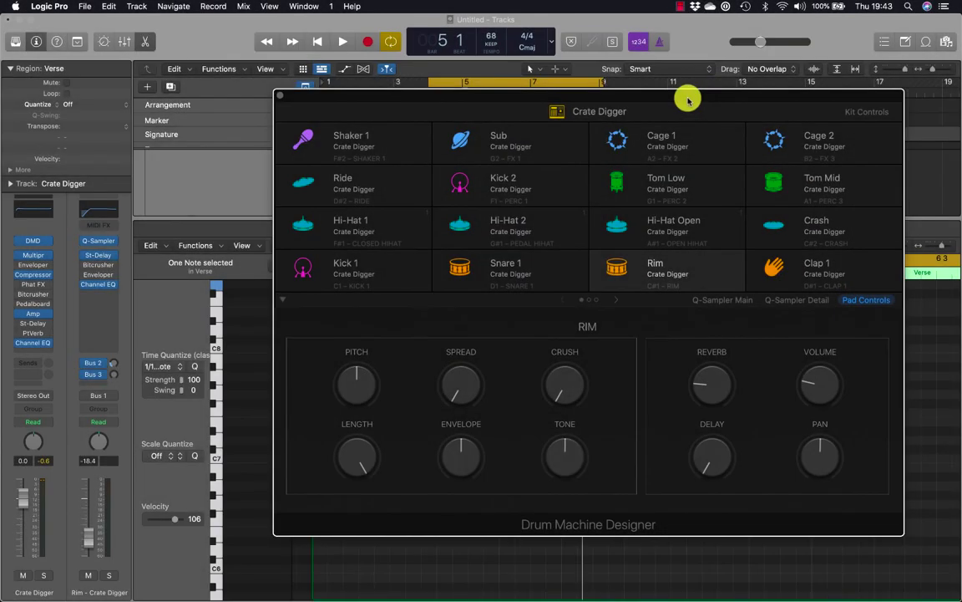
- Select the Kick 1 pad in Drum Machine Designer and solo it while the verse plays
left_click(382, 266)
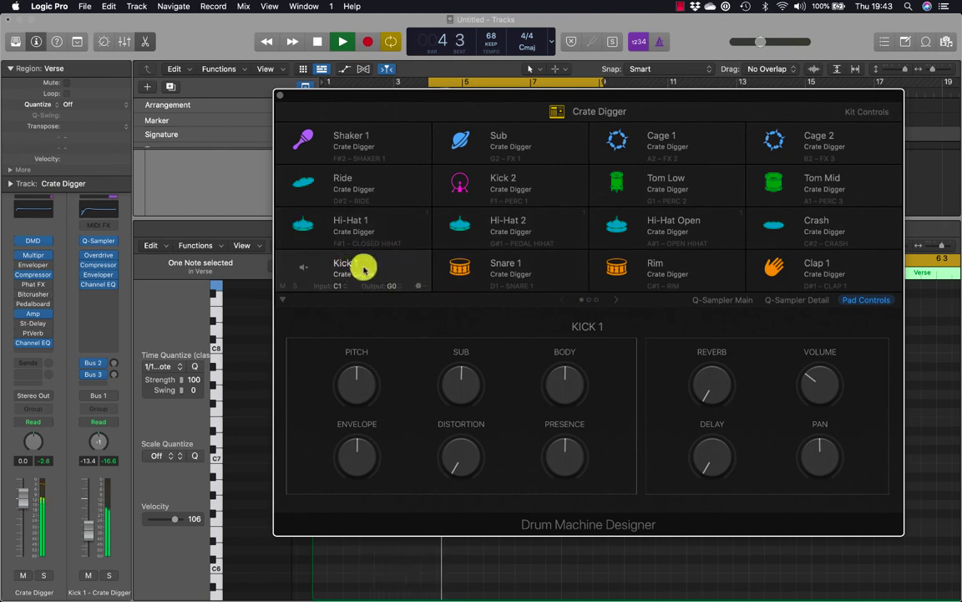
left_click(294, 286)
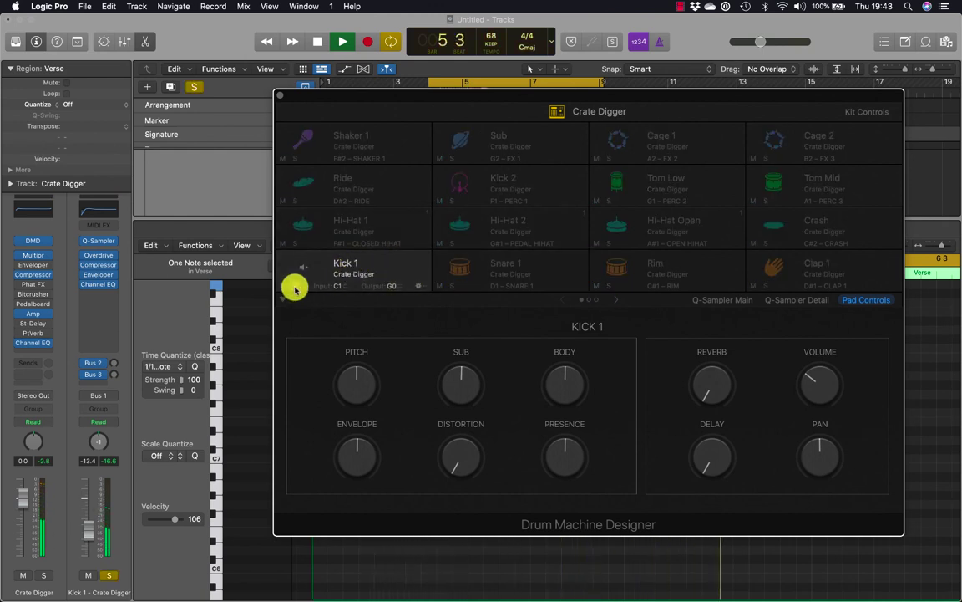
left_click(294, 287)
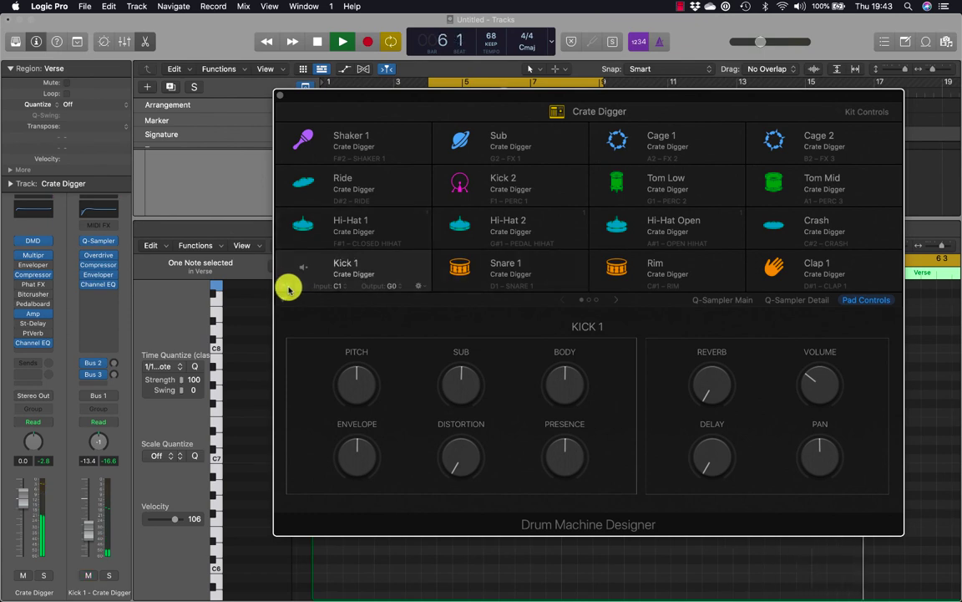
left_click(293, 286)
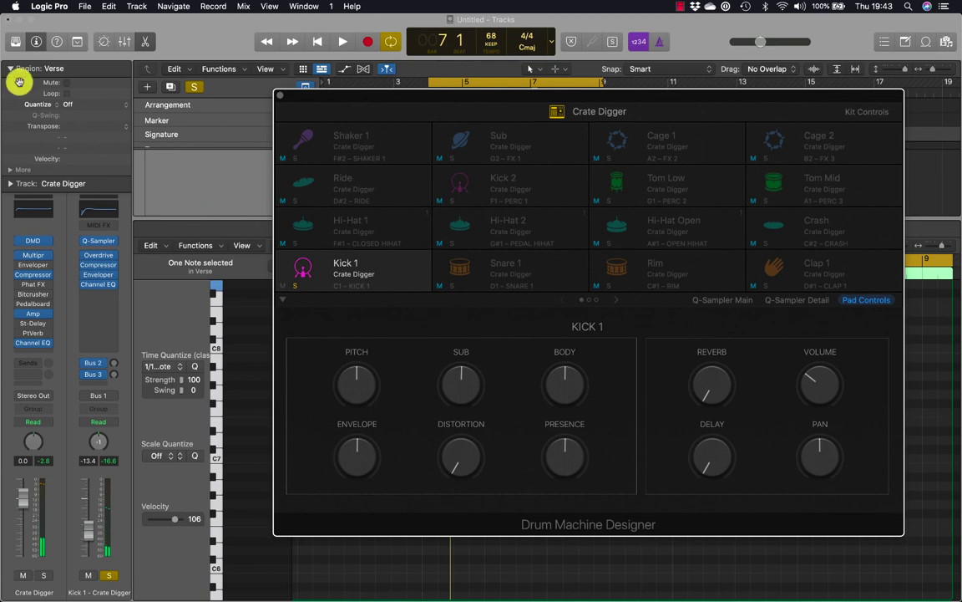
- Open the Library, move the Drum Machine Designer window clear of it and browse the Kicks sounds for the Kick 1 pad
left_click(15, 42)
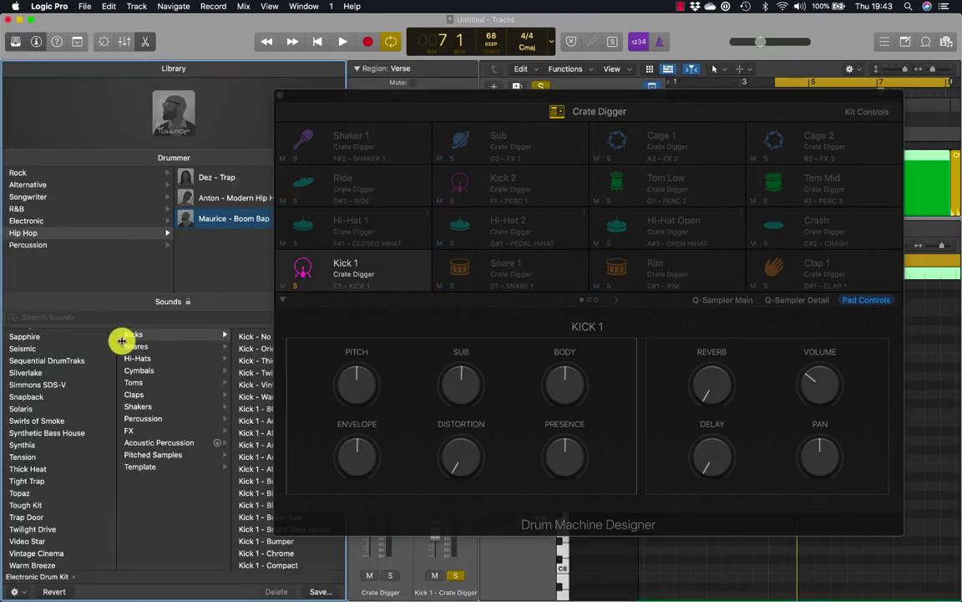
left_click_drag(398, 97, 533, 84)
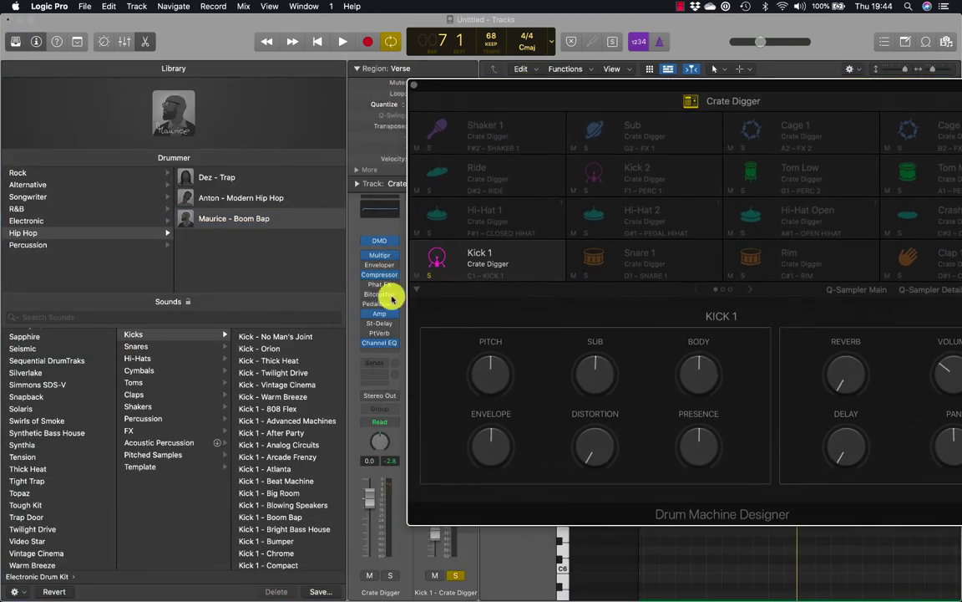
scroll(267, 401, "down", 5)
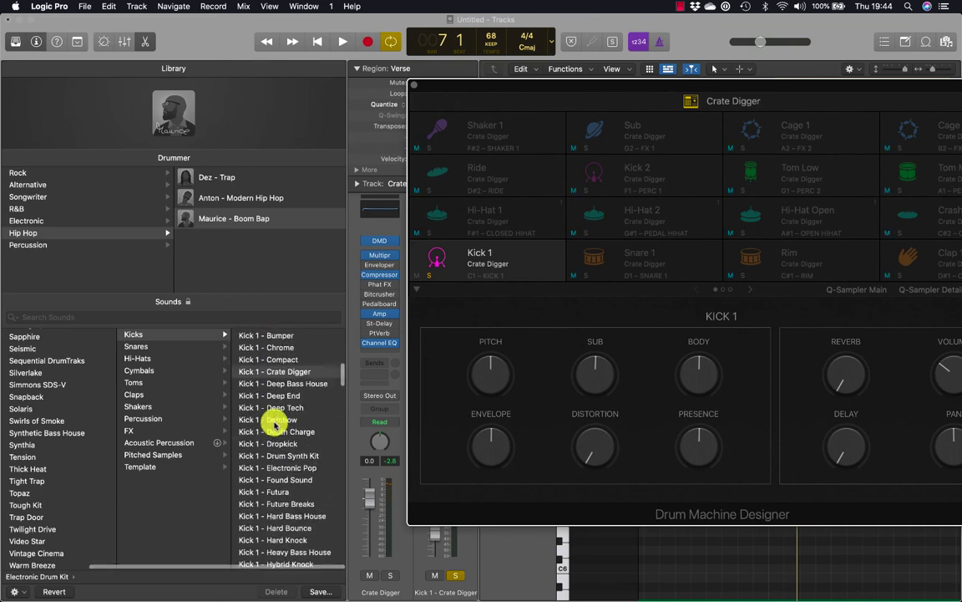
scroll(275, 426, "up", 8)
scroll(286, 428, "down", 15)
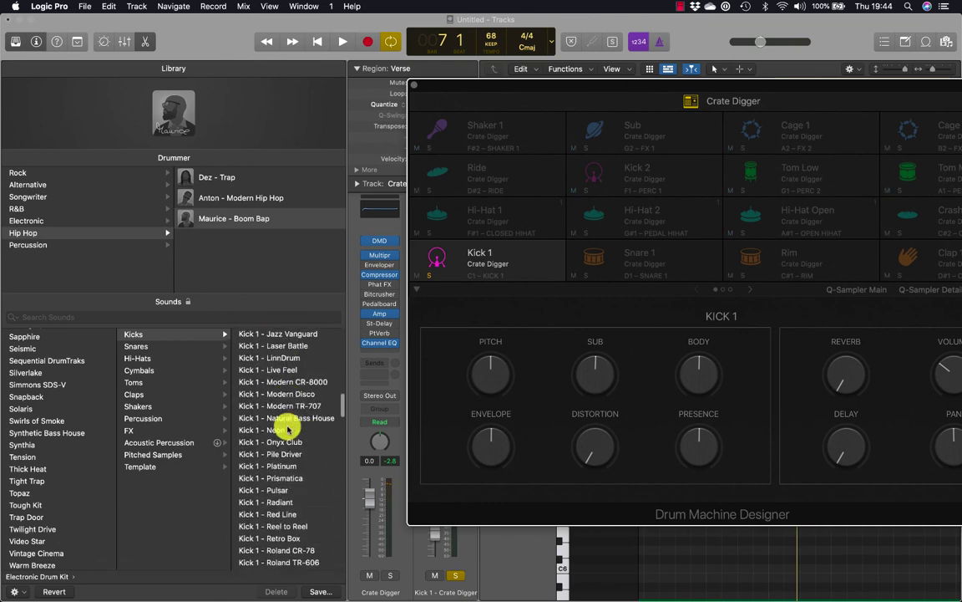
scroll(288, 429, "down", 3)
scroll(288, 429, "up", 15)
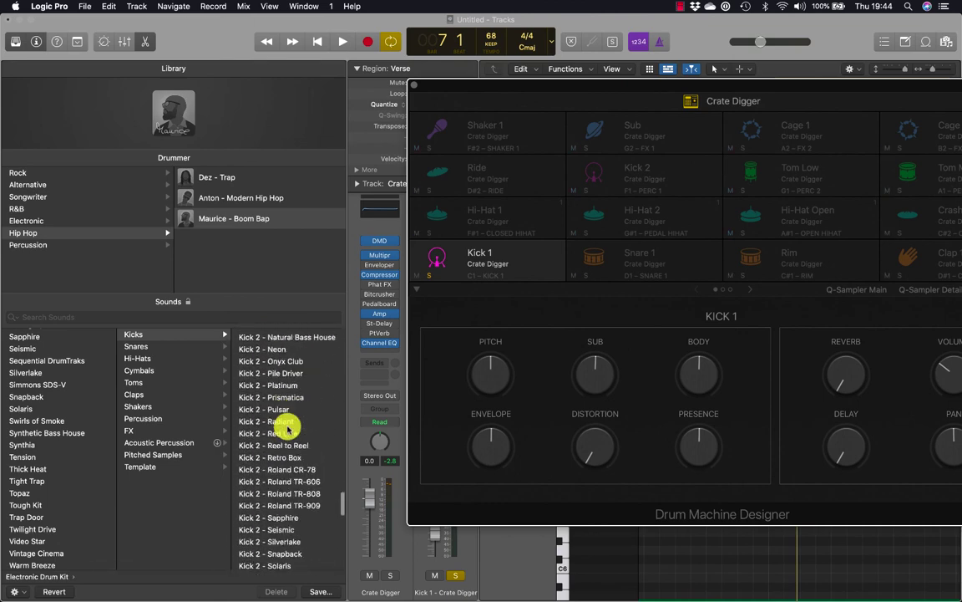
mouse_move(493, 264)
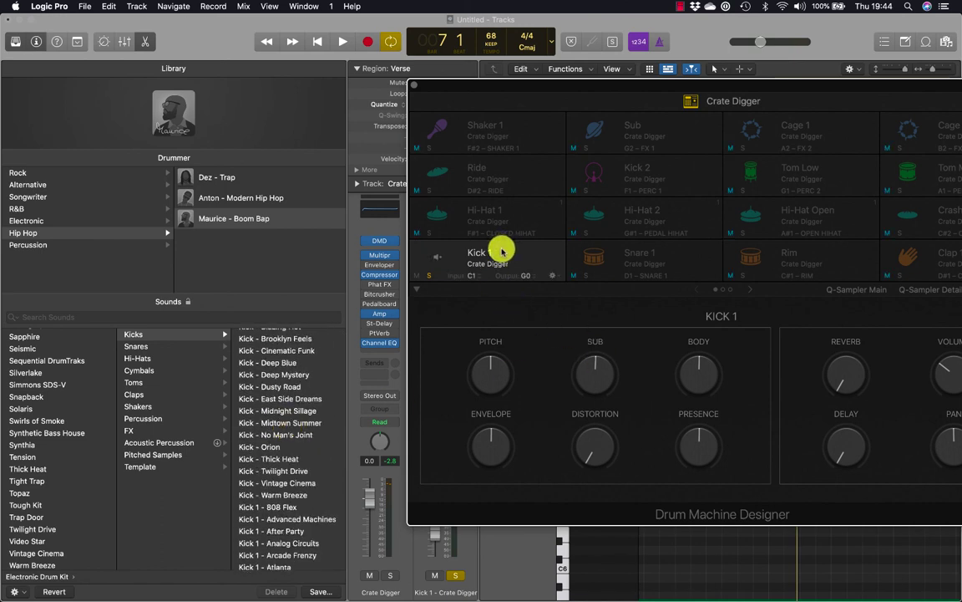
scroll(311, 399, "up", 3)
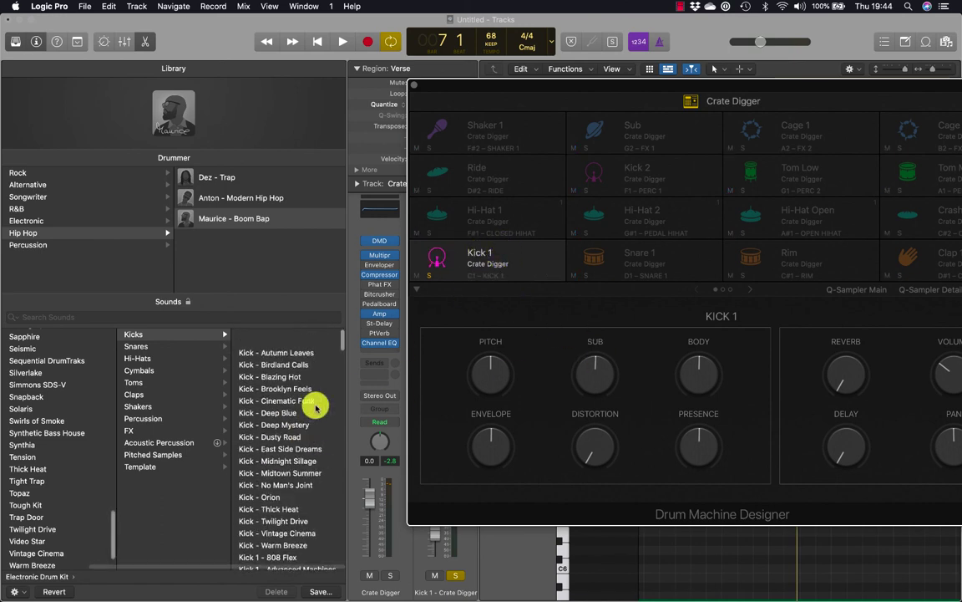
- Audition Kick - Autumn Leaves and Kick - Birdland Calls during playback, settling on Kick - Brooklyn Feels for the soloed kick pad
key("space")
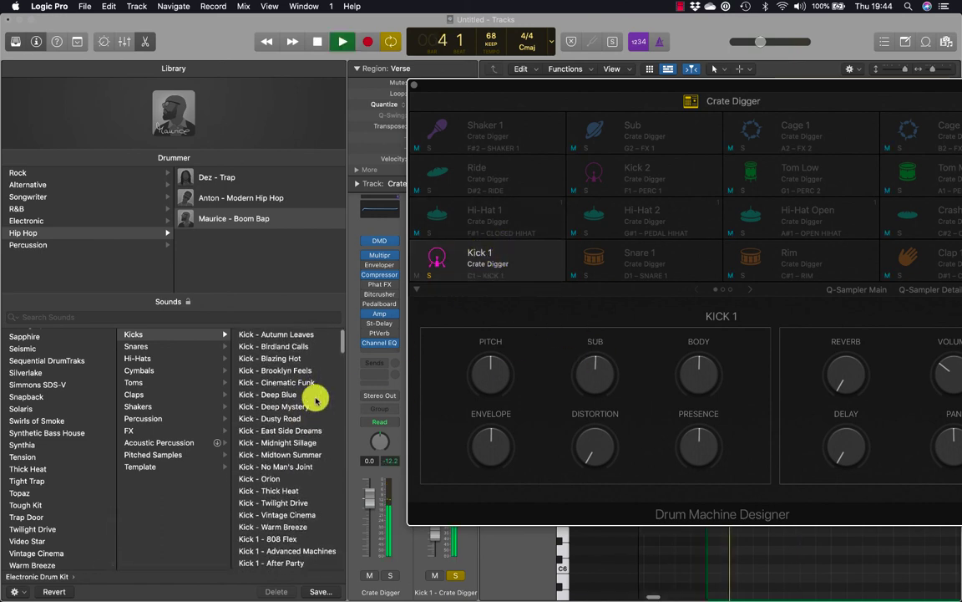
left_click(272, 336)
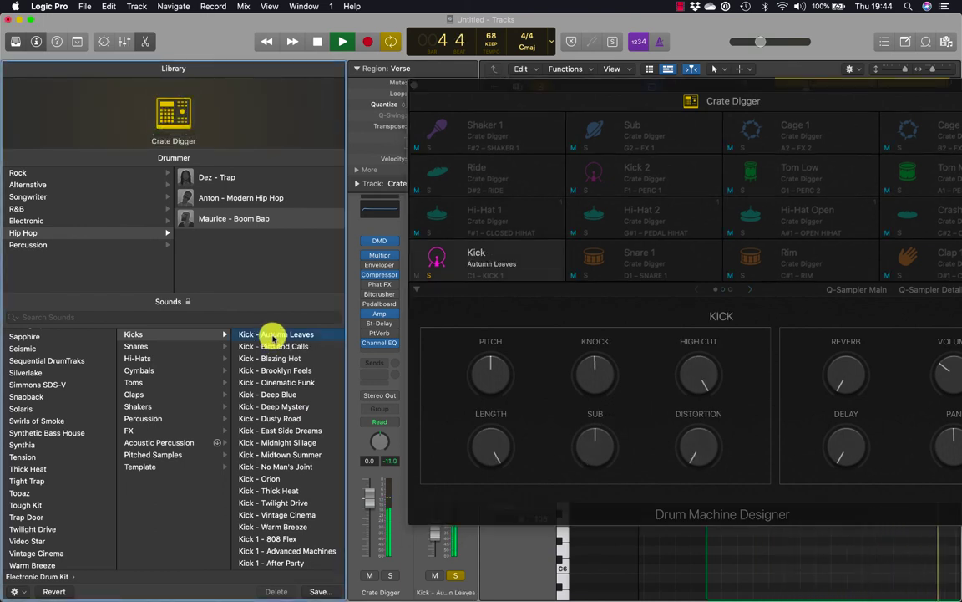
left_click(264, 347)
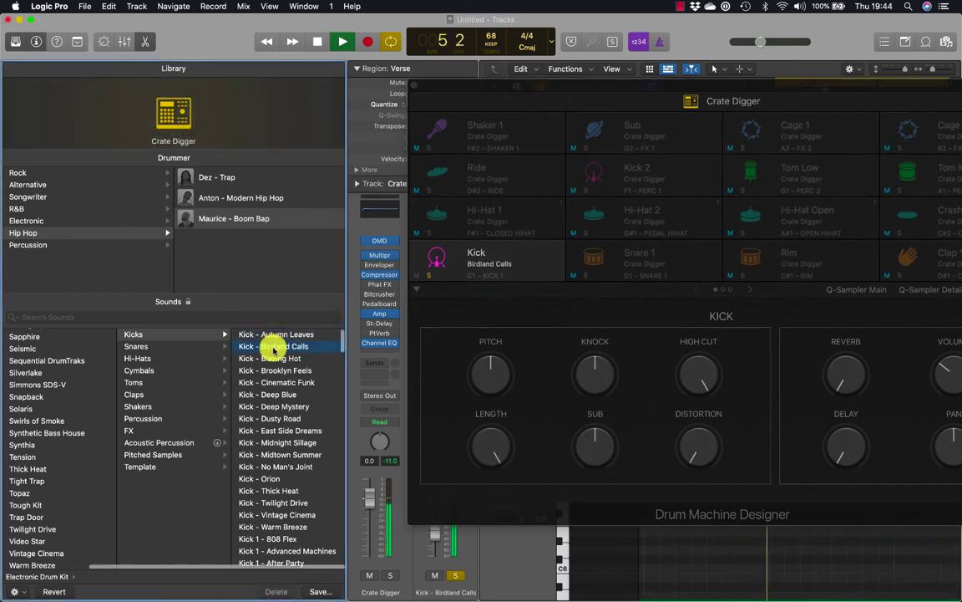
left_click(273, 358)
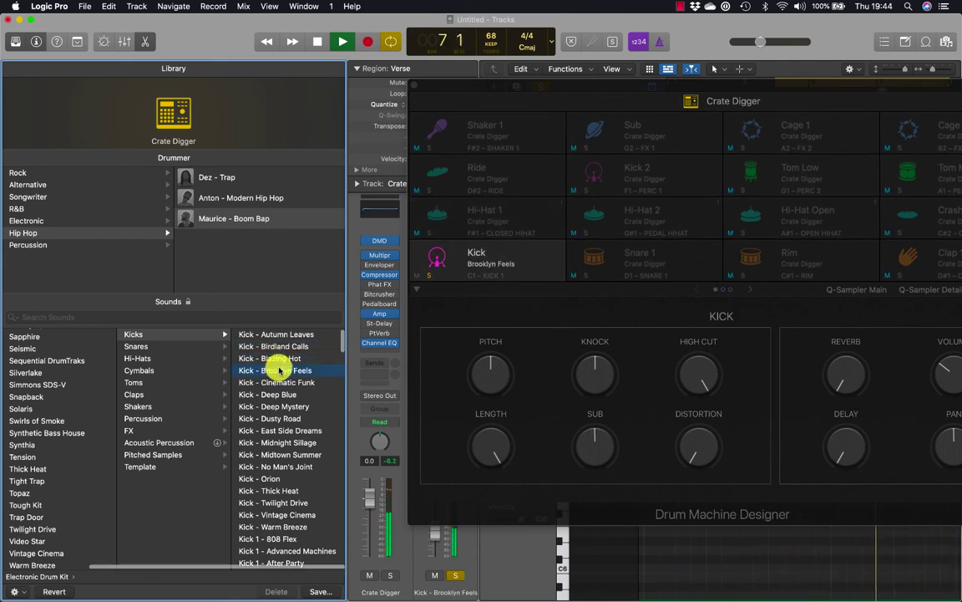
key("space")
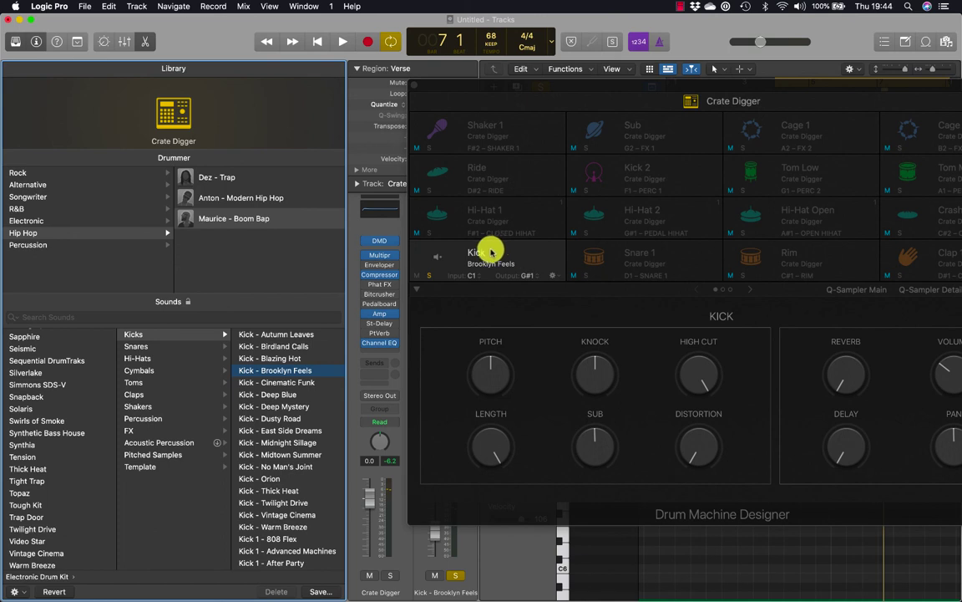
- Raise the Distortion and slightly lower the Pitch of the Brooklyn Feels kick while the verse plays
left_click(491, 252)
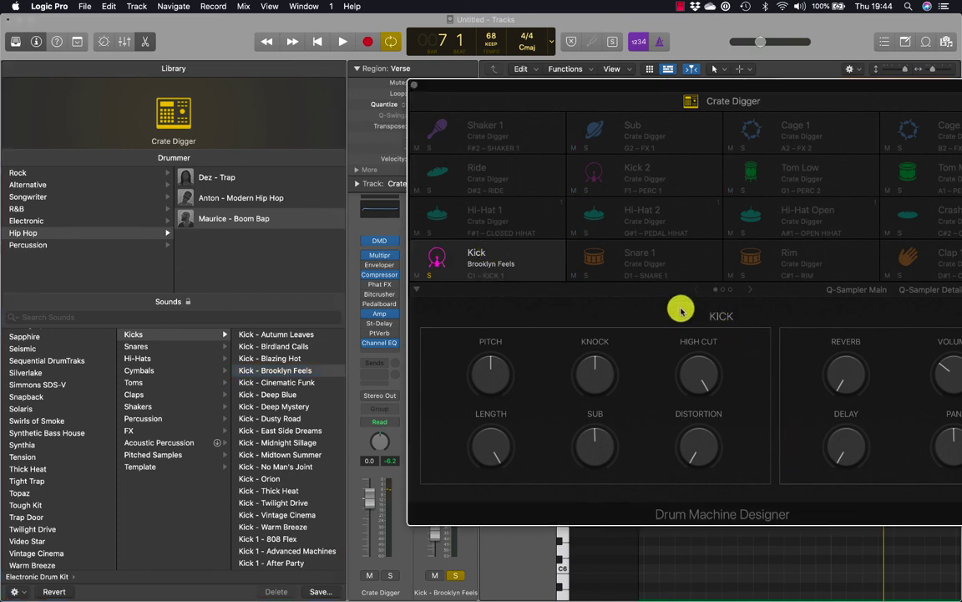
key("space")
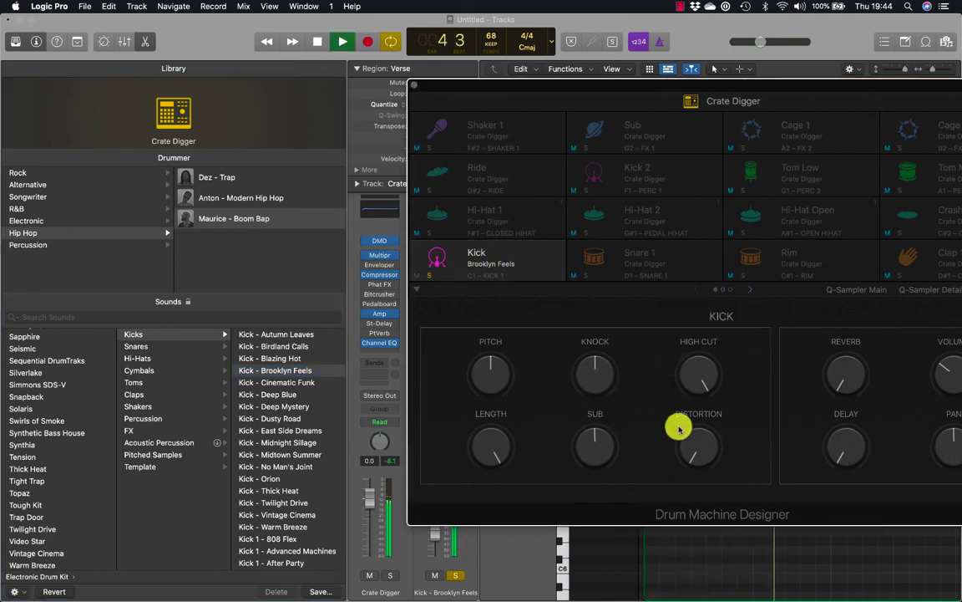
left_click_drag(696, 468, 686, 407)
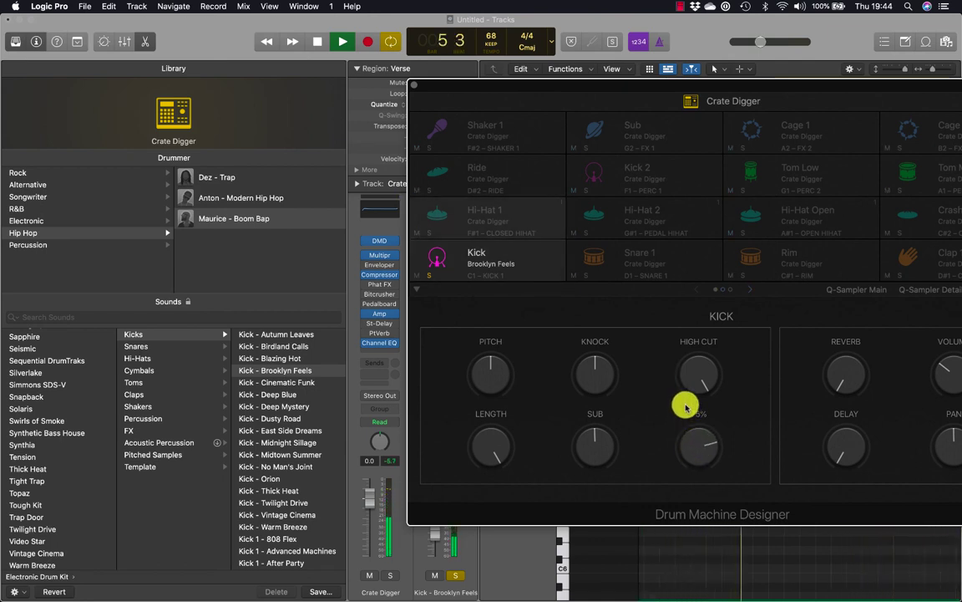
mouse_move(498, 380)
left_mouse_down()
mouse_move(500, 411)
mouse_move(495, 386)
left_mouse_up()
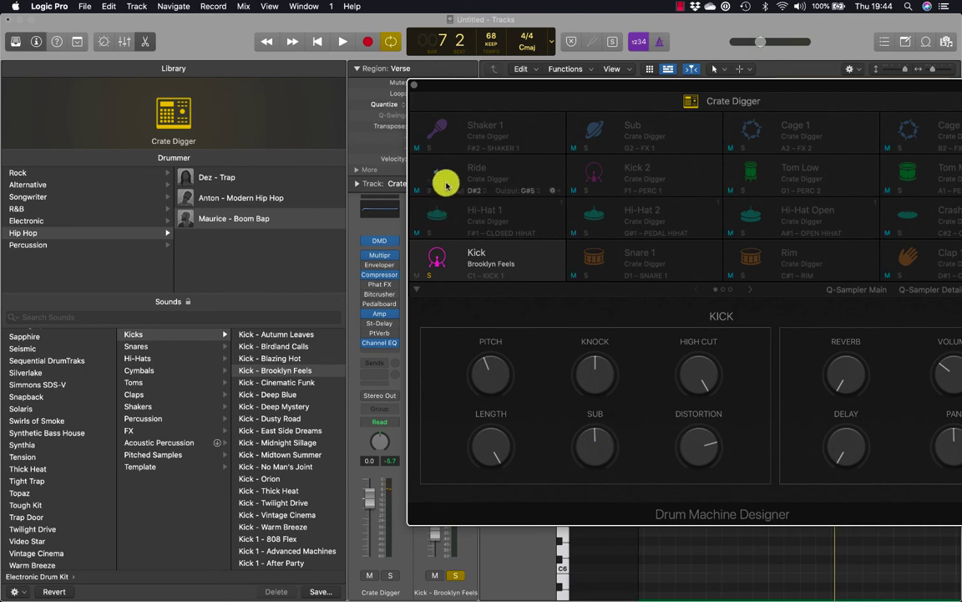
- Solo the Snare 1 pad and replace its sound with Snare 1 - 808 Flex, auditioning Snare - Topaz on the way
key("space")
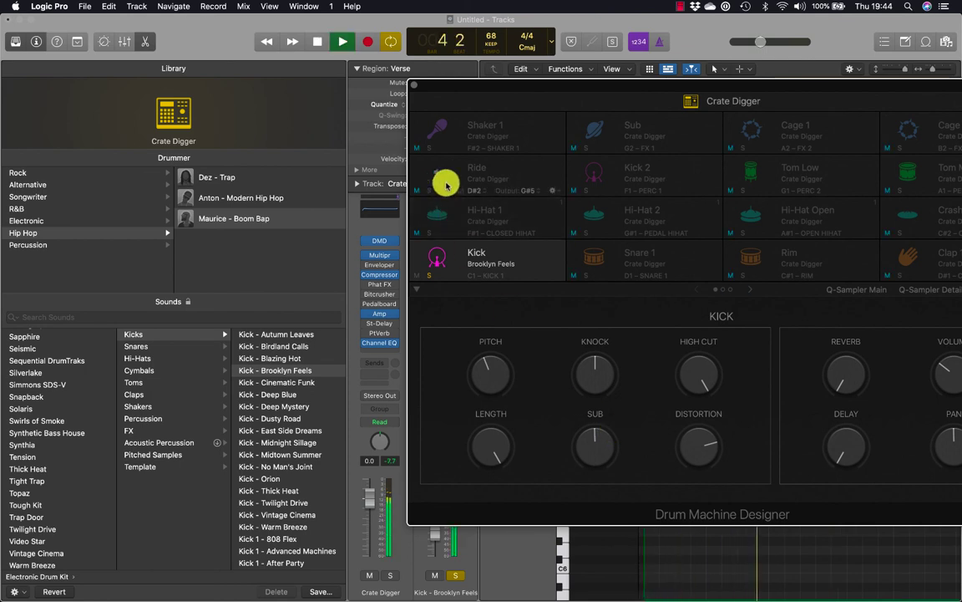
left_click(648, 257)
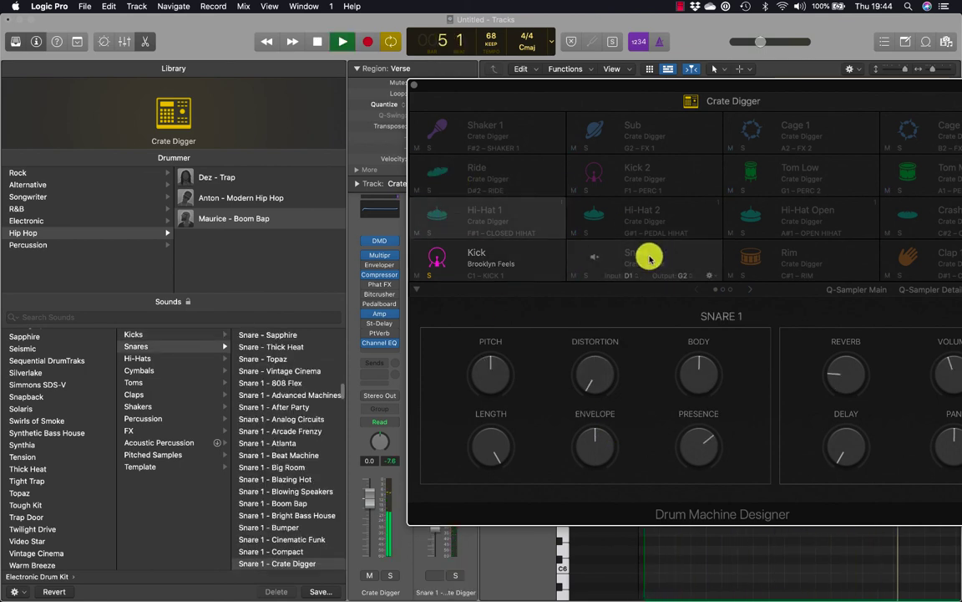
key("space")
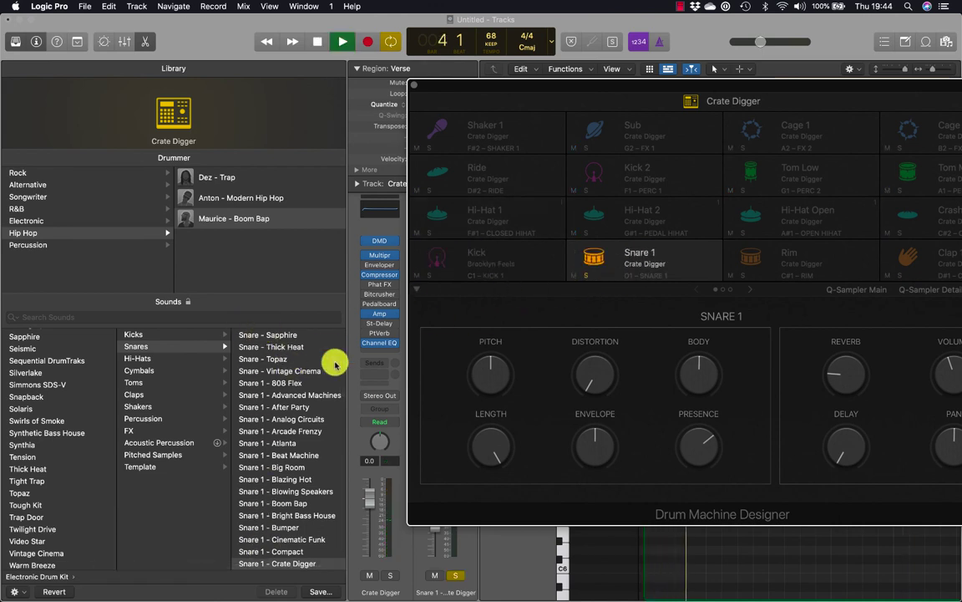
left_click(289, 359)
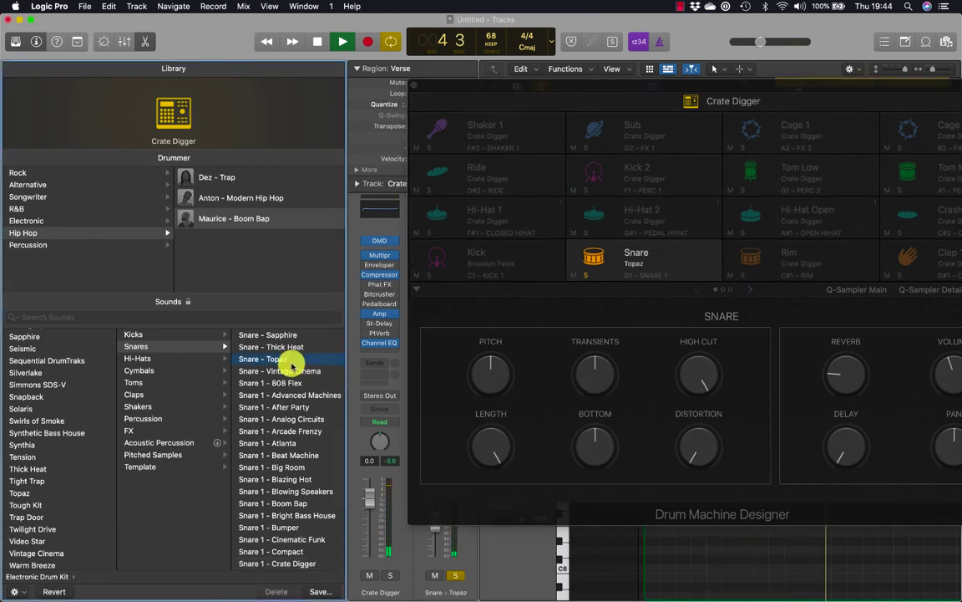
left_click(288, 373)
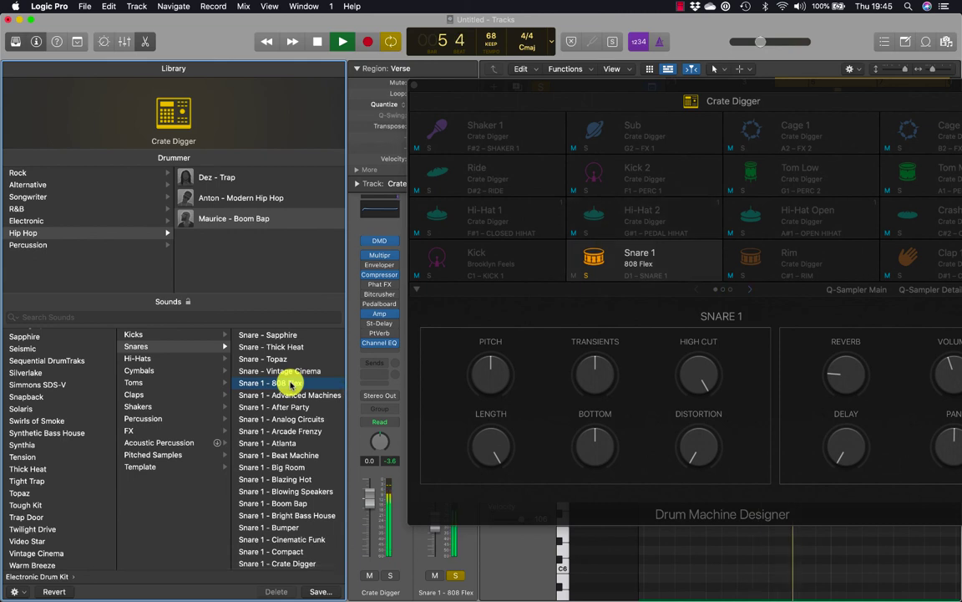
key("space")
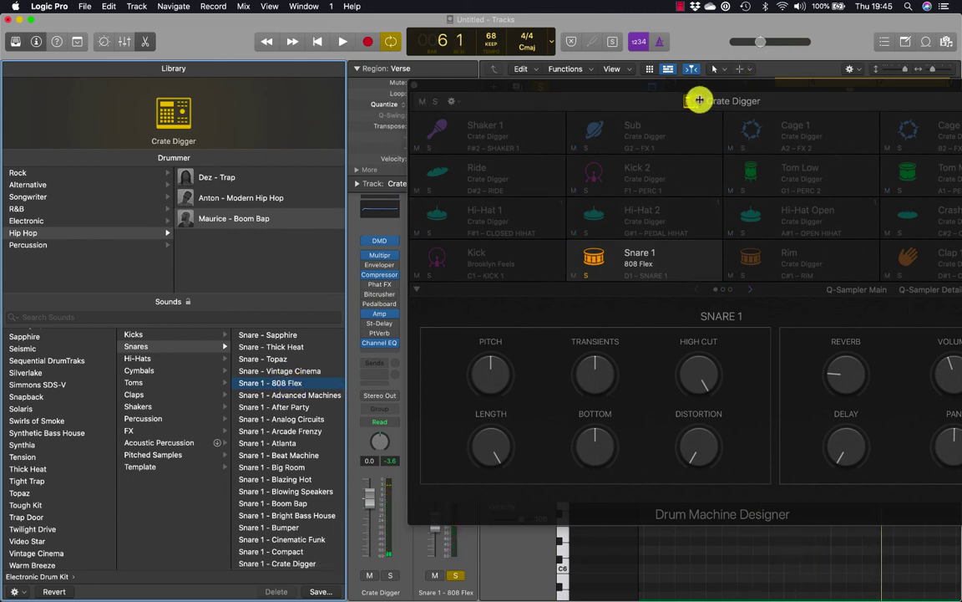
- Select the whole Crate Digger kit to show its kit controls and reposition the Drum Machine Designer window so they are fully visible
left_click(692, 102)
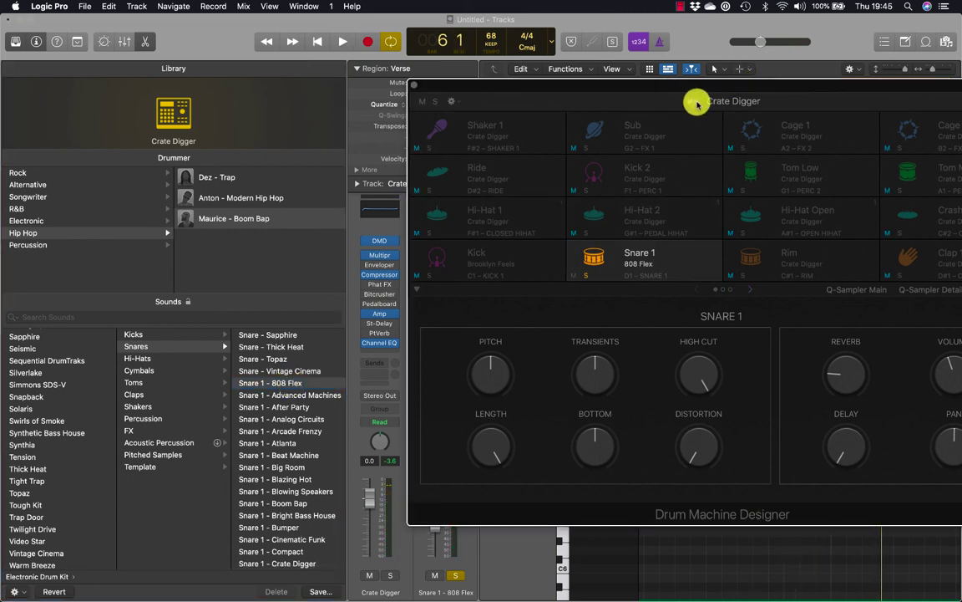
left_click(706, 100)
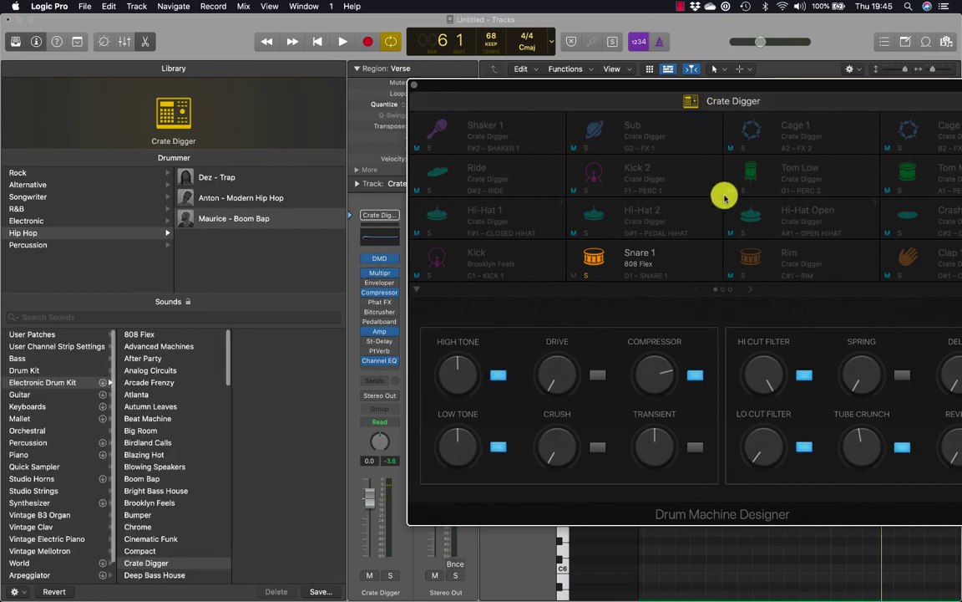
left_click_drag(730, 91, 584, 65)
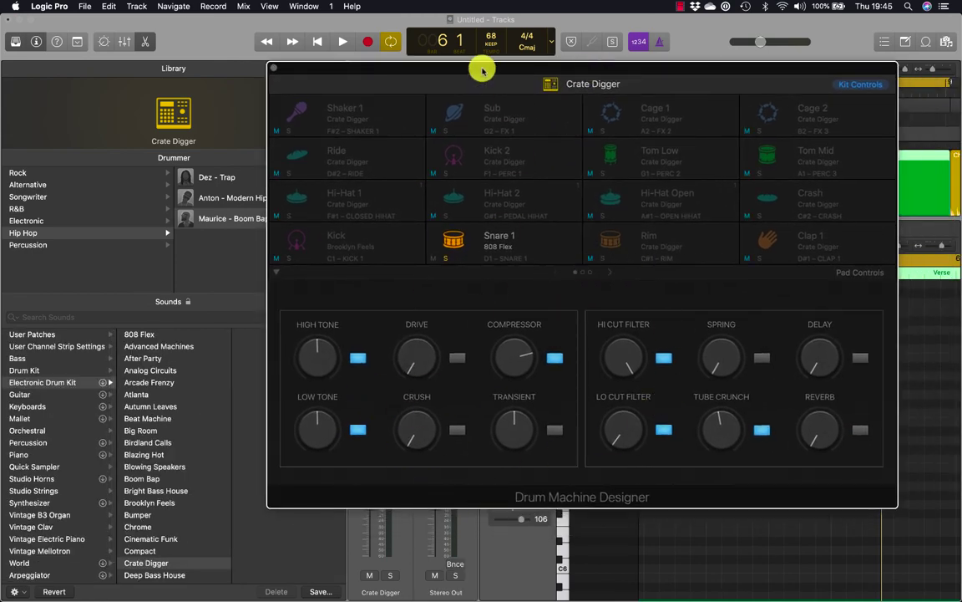
left_click_drag(484, 67, 750, 67)
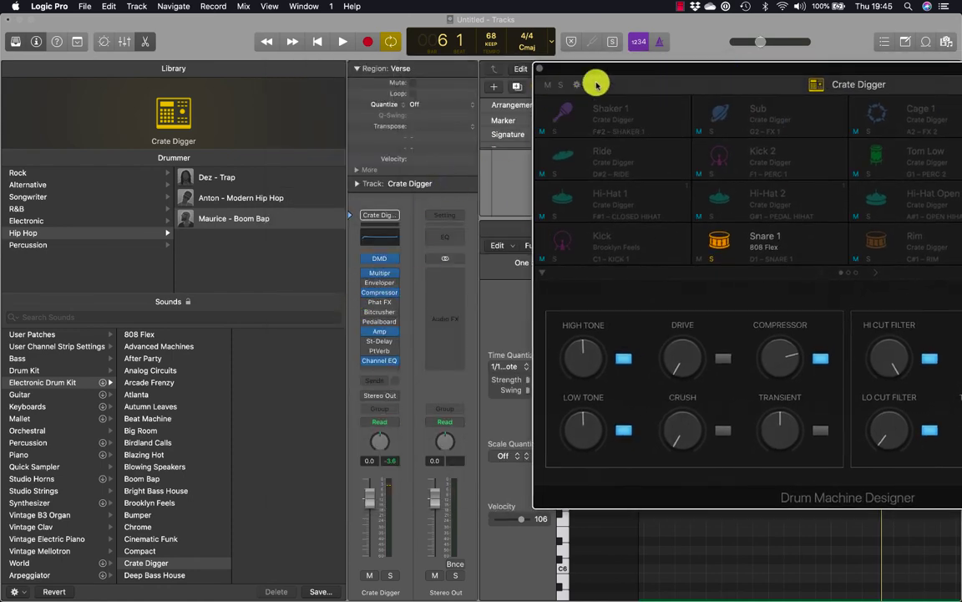
left_click_drag(612, 71, 322, 96)
- Play the verse while raising the kit's Drive to a little over 80% and its Compressor to maximum
key("space")
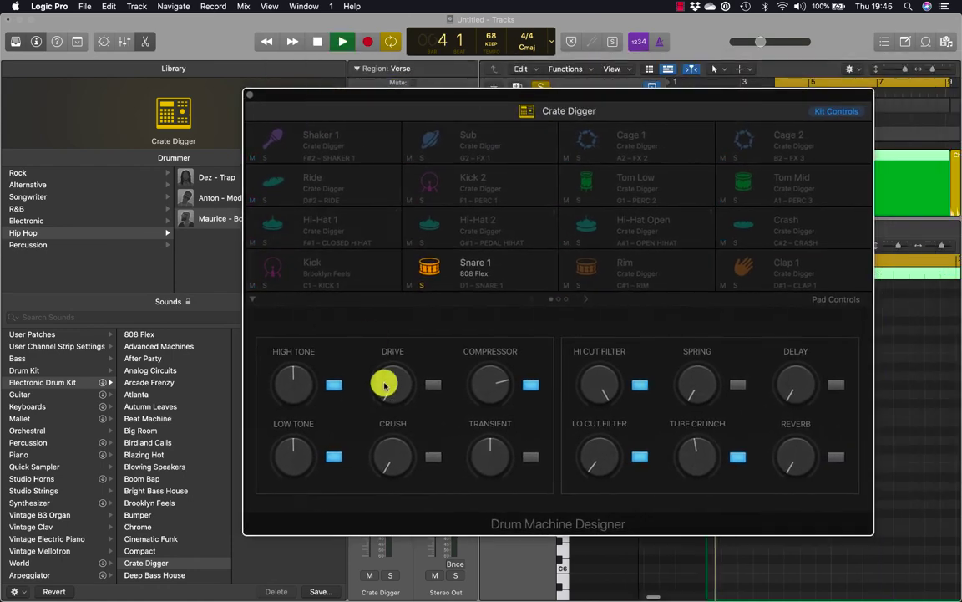
left_click_drag(387, 383, 383, 299)
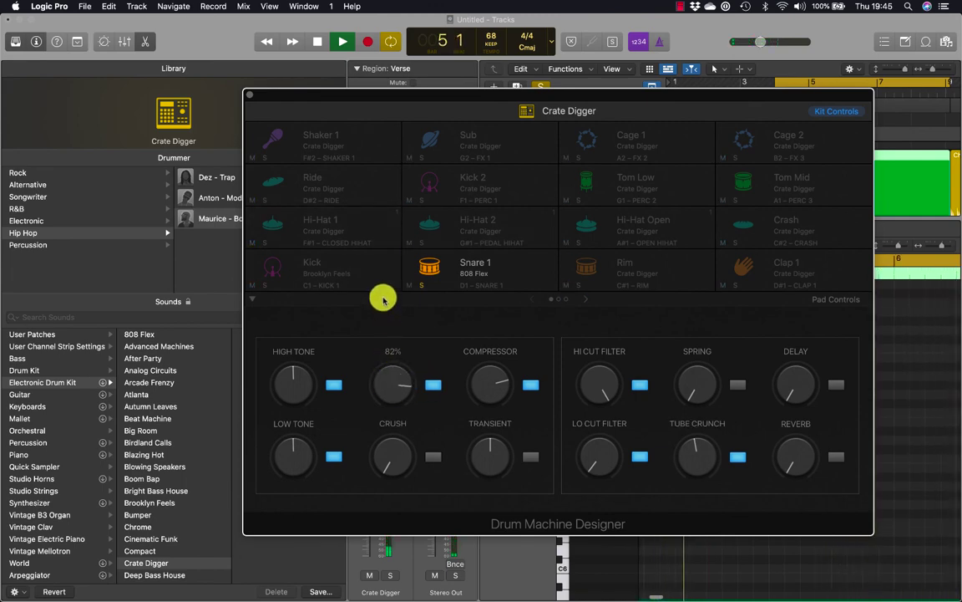
left_click_drag(490, 387, 483, 327)
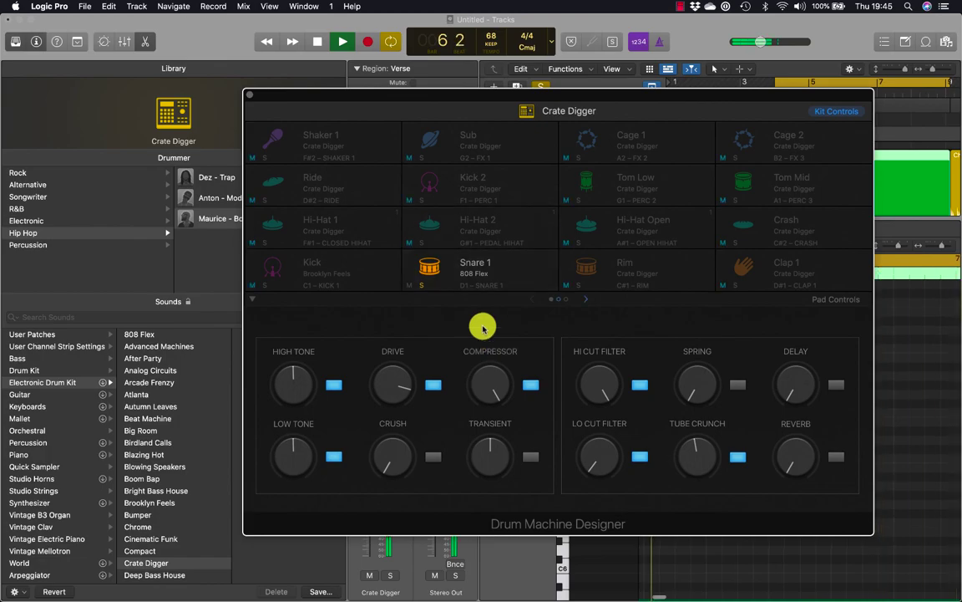